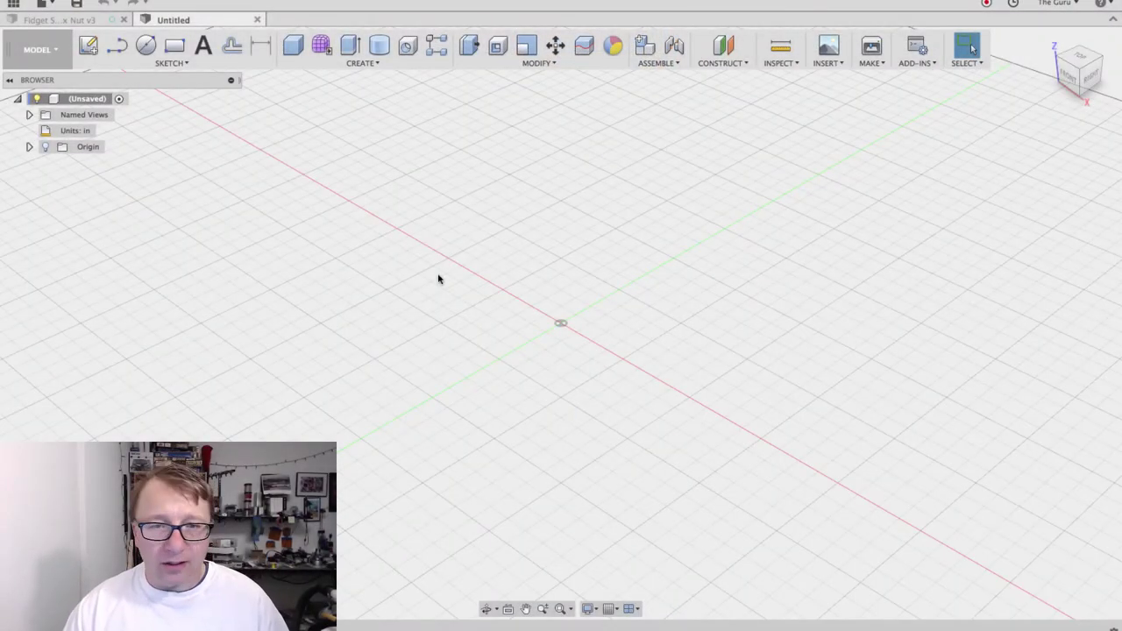
Step: Change the design units to millimetres
left_click(103, 131)
left_click(269, 184)
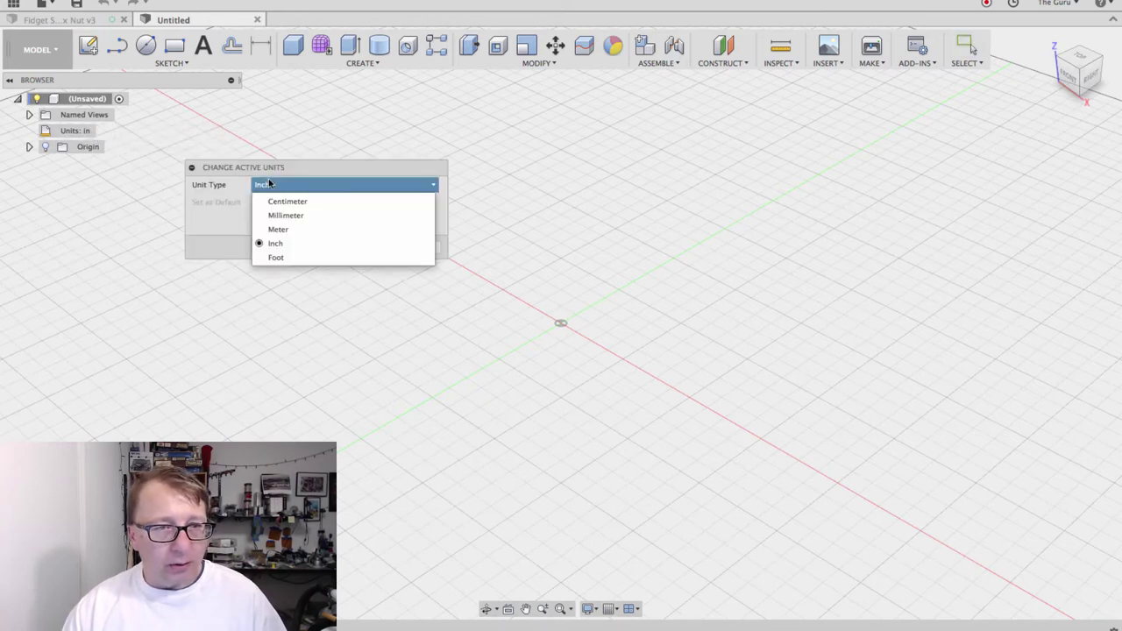
left_click(271, 216)
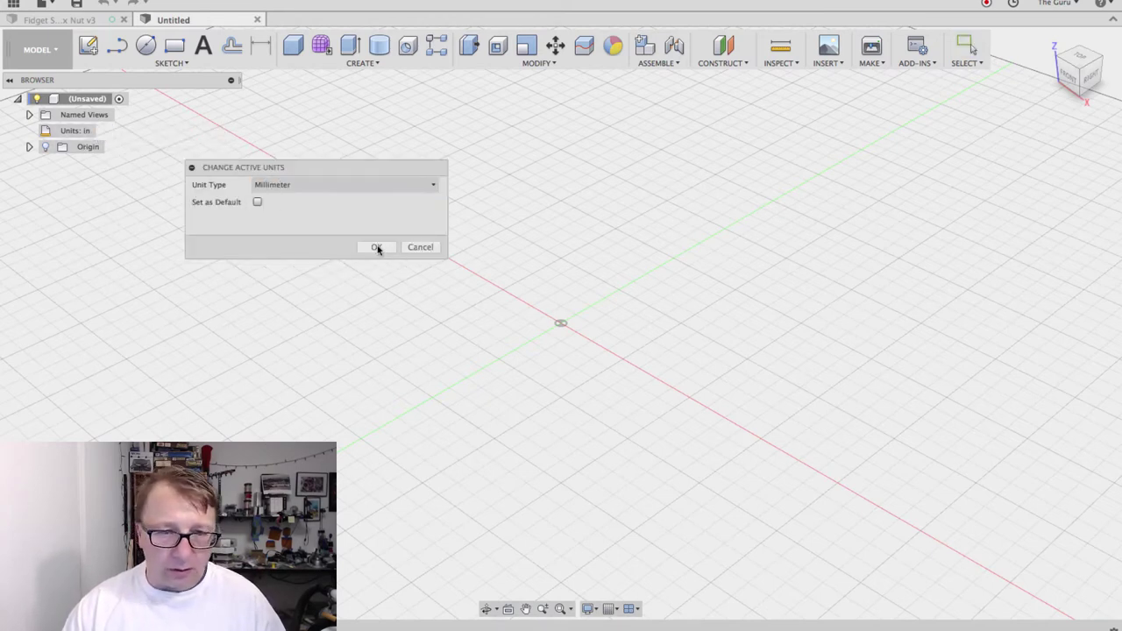
left_click(377, 247)
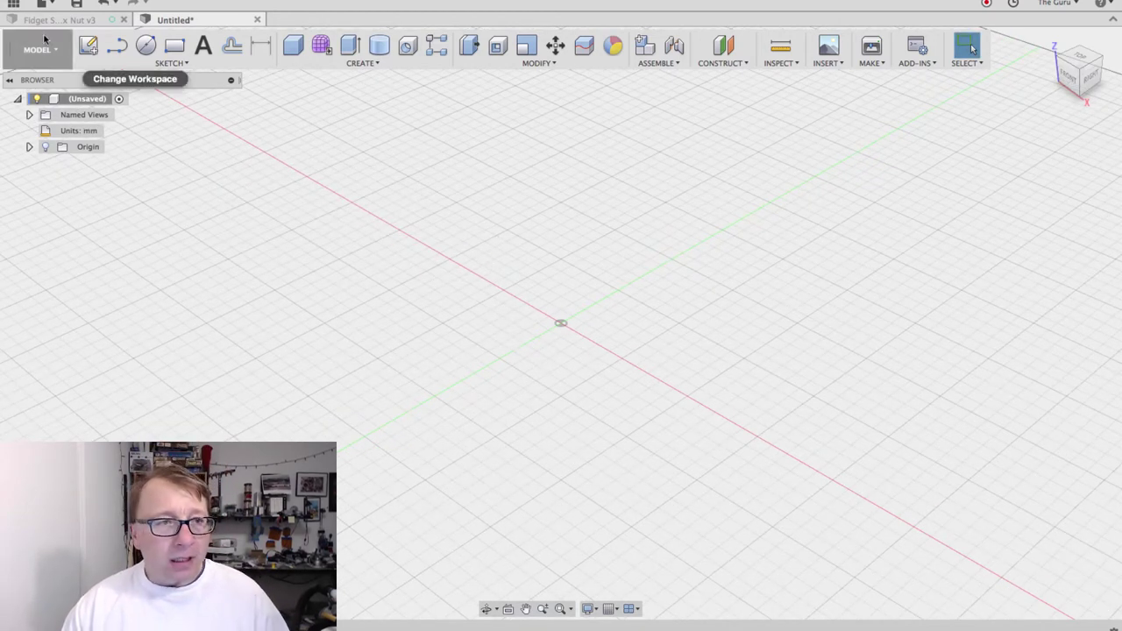
Step: Start a new sketch on the horizontal XY ground plane
left_click(88, 45)
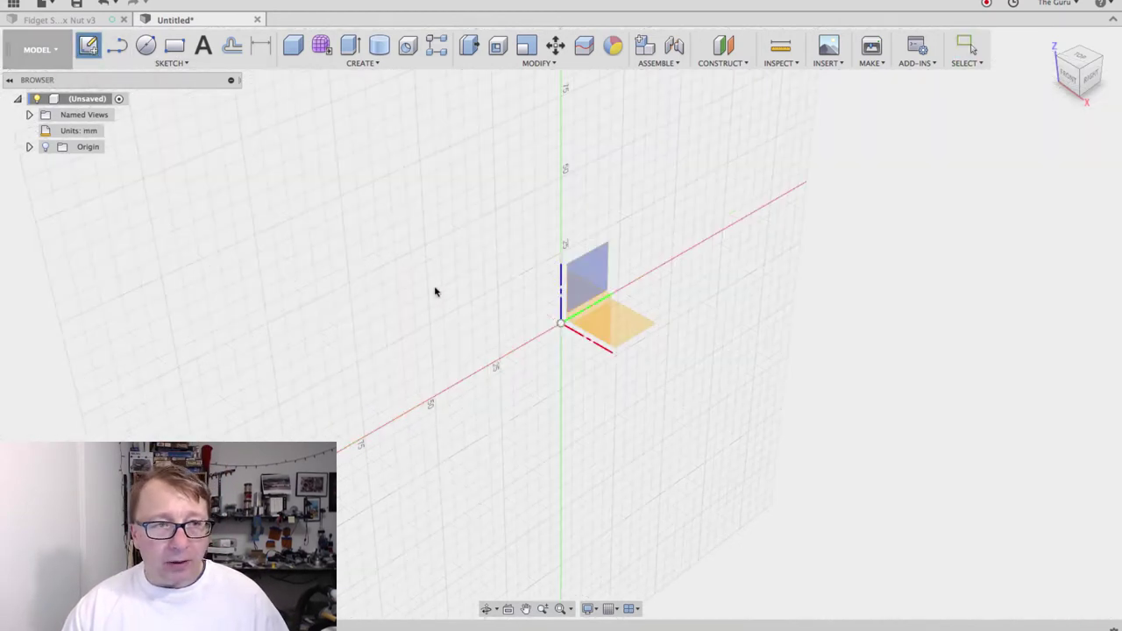
left_click(620, 332)
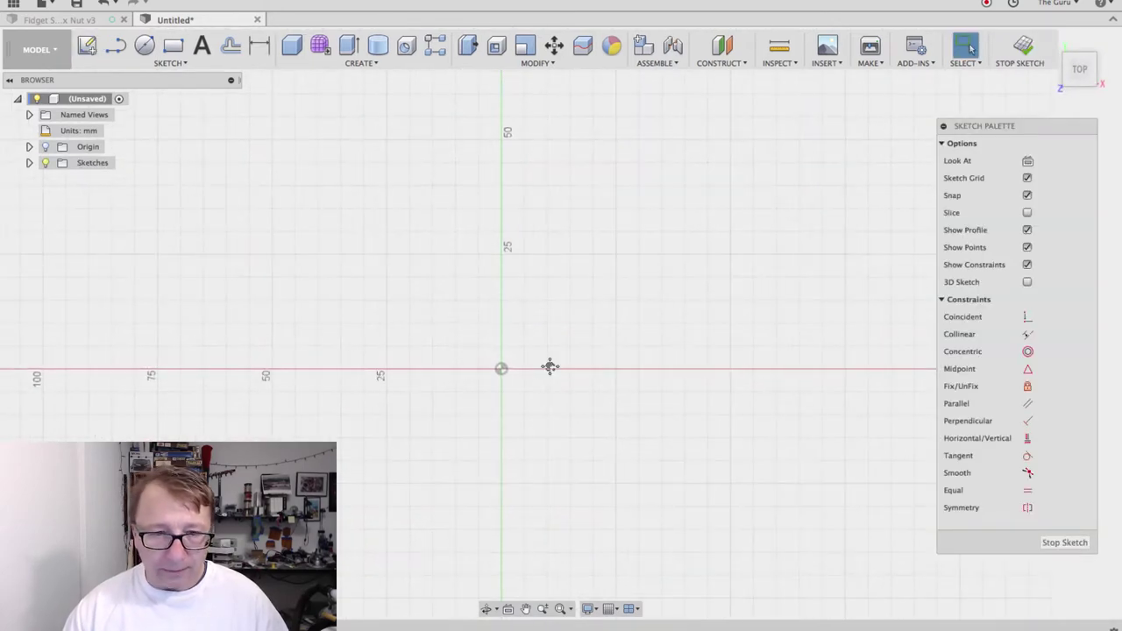
scroll(550, 367, "up", 3)
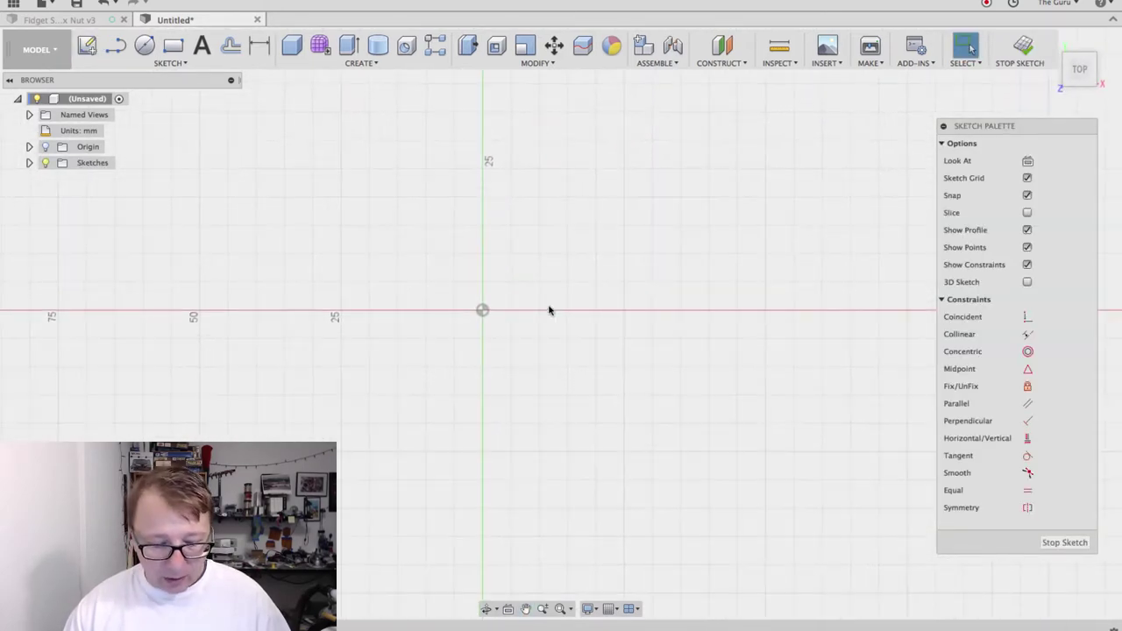
Step: Draw a circle centred on the origin and dimension its diameter to 22.05 mm
key("c")
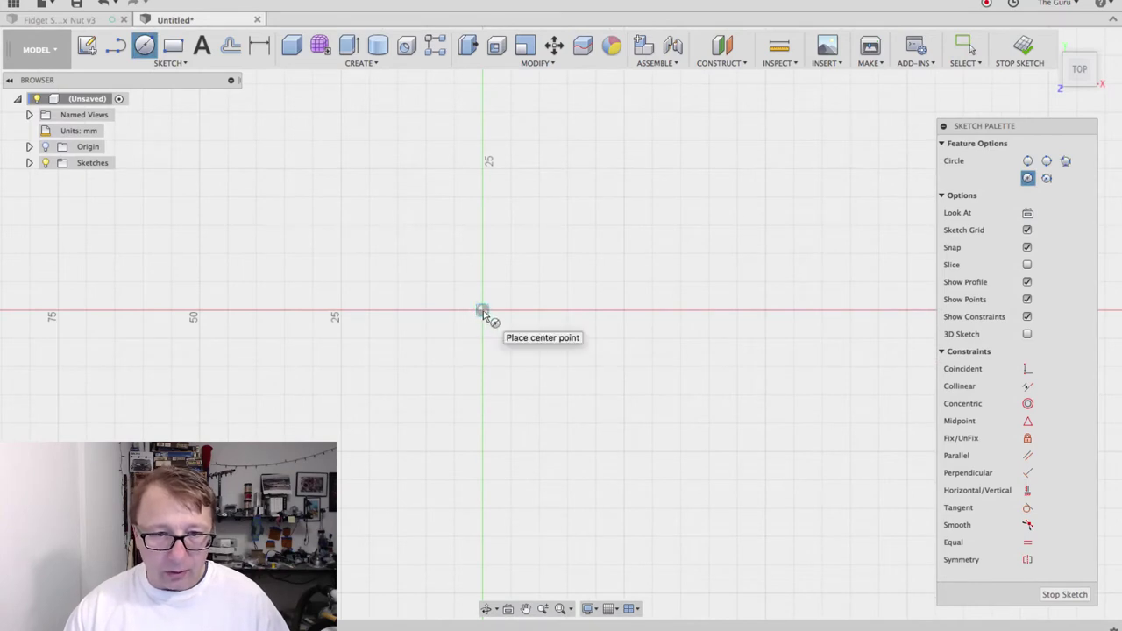
left_click(482, 311)
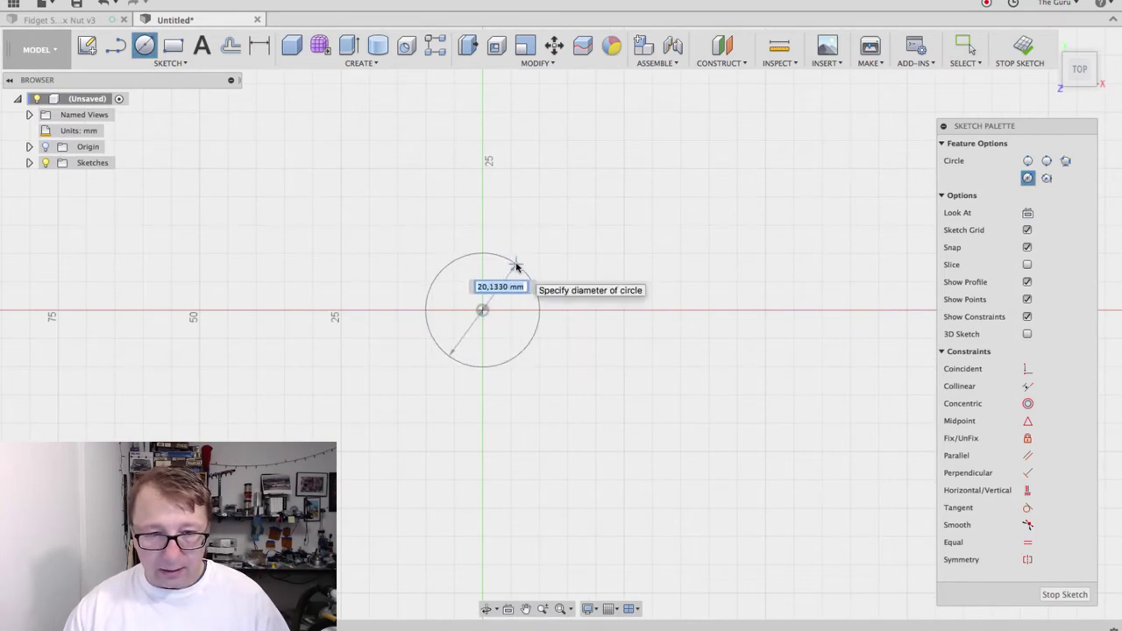
left_click(518, 267)
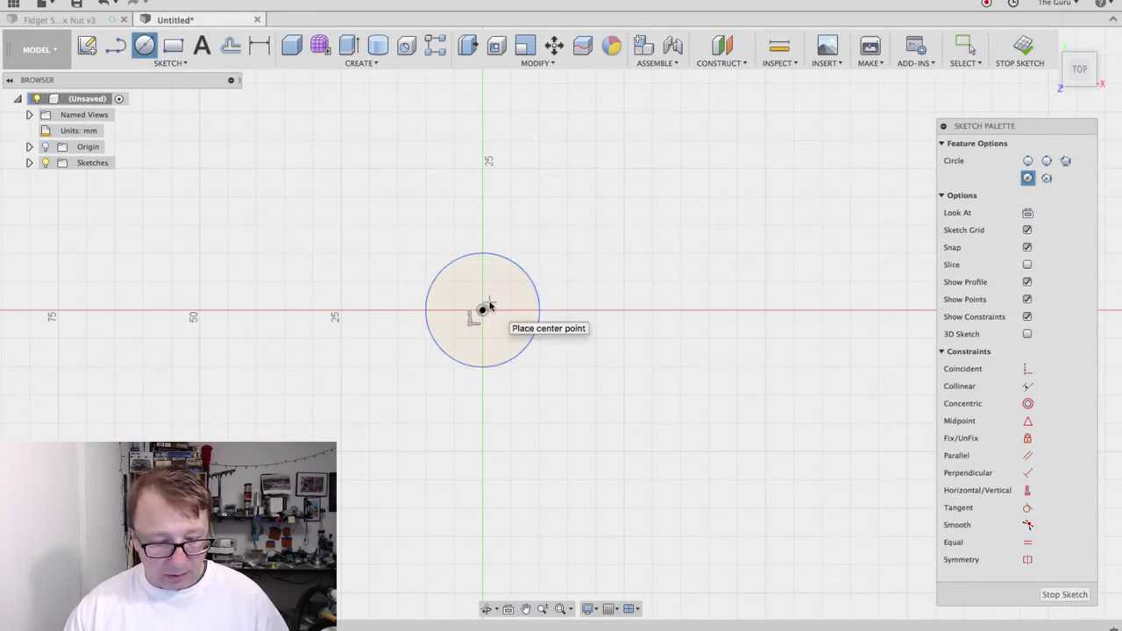
key("d")
left_click(520, 270)
left_click(496, 300)
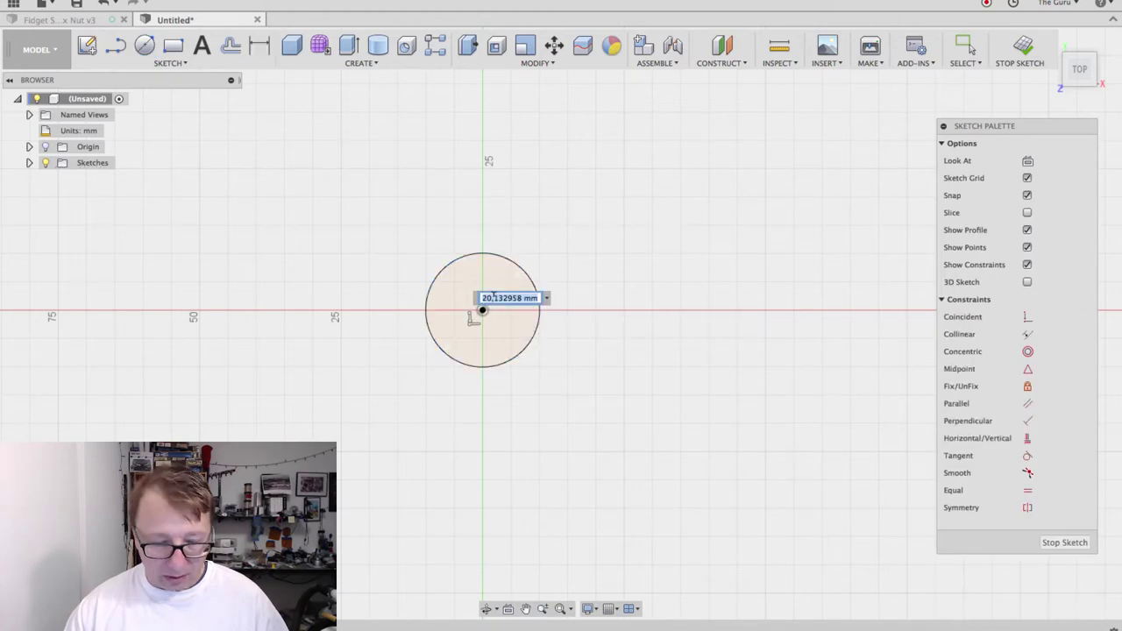
type("22.05")
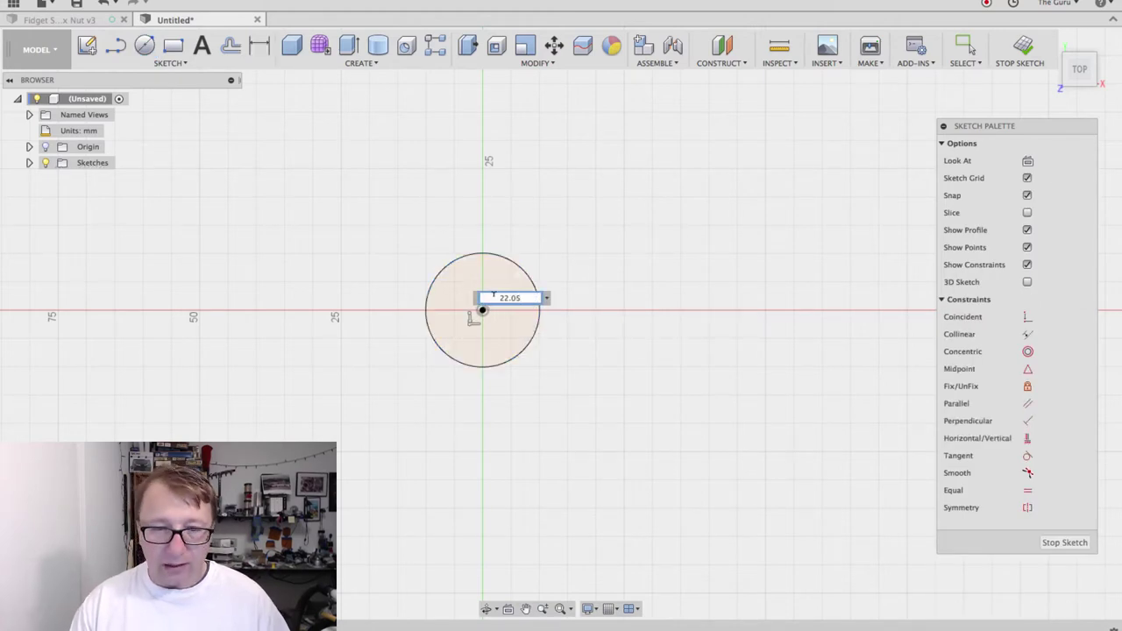
key("Return")
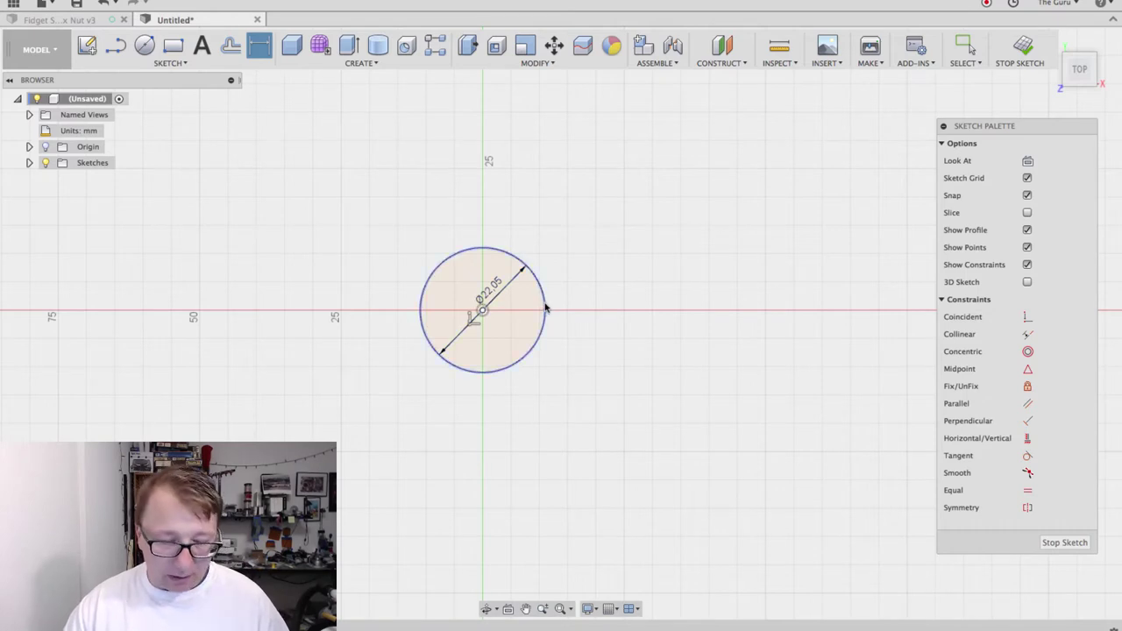
scroll(553, 281, "up", 2)
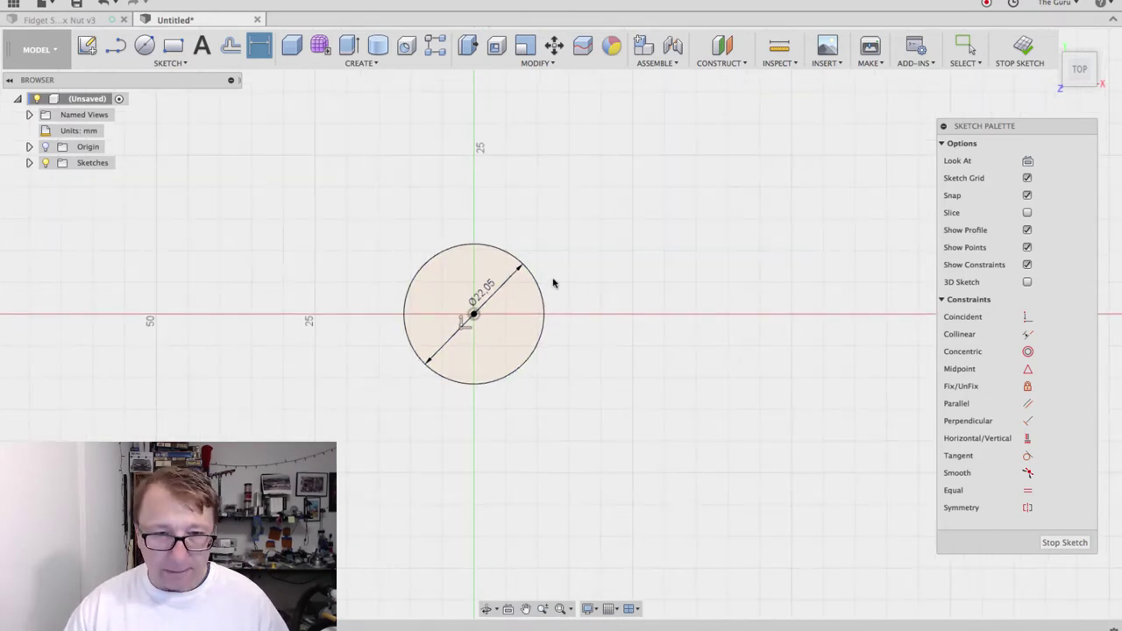
Step: Offset the 22.05 mm circle 2 mm outward to form the bearing ring
key("o")
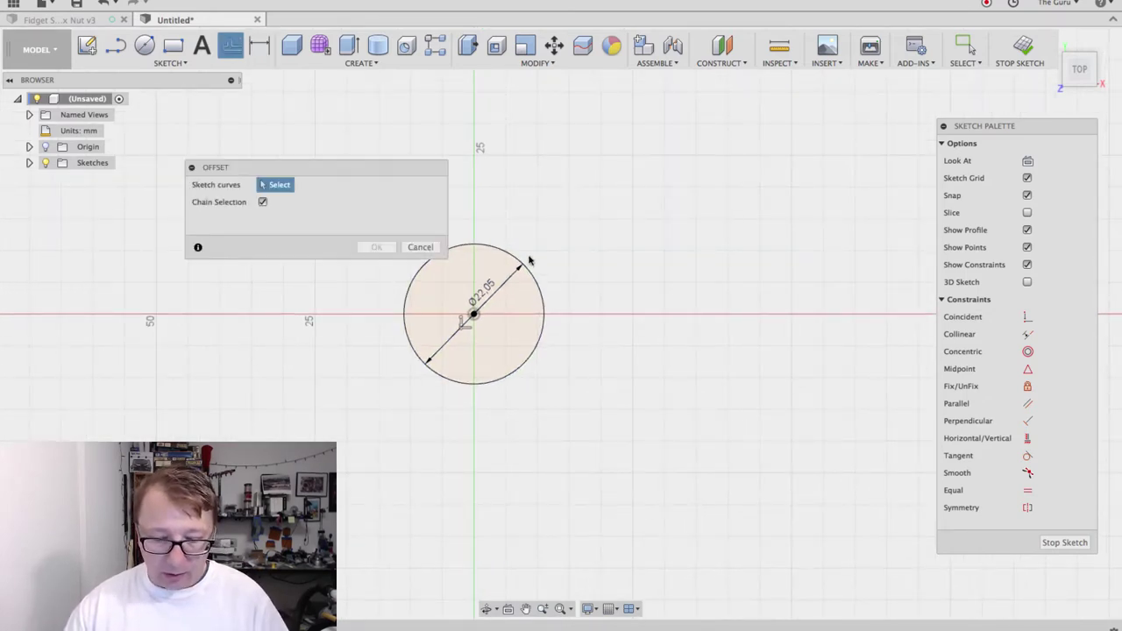
left_click(506, 255)
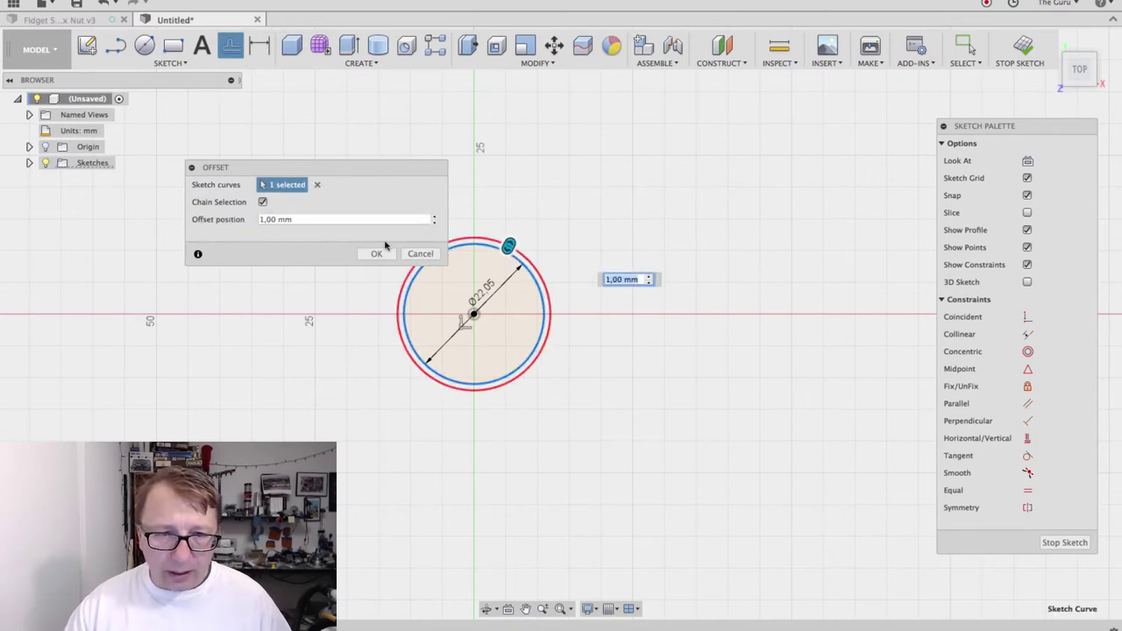
key("BackSpace")
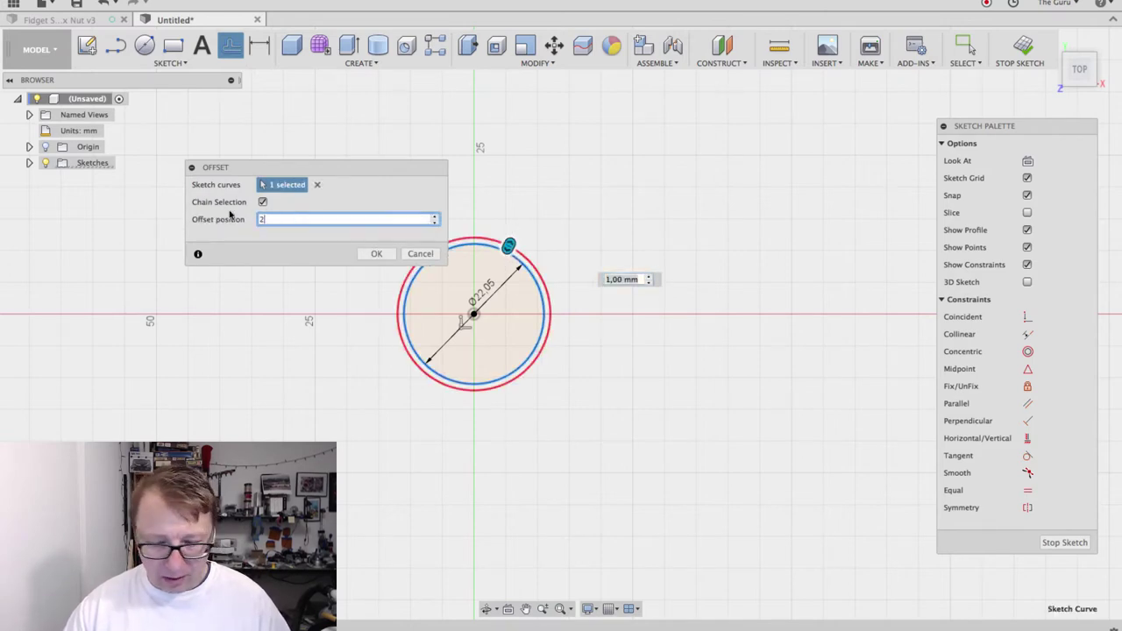
type("2")
key("Return")
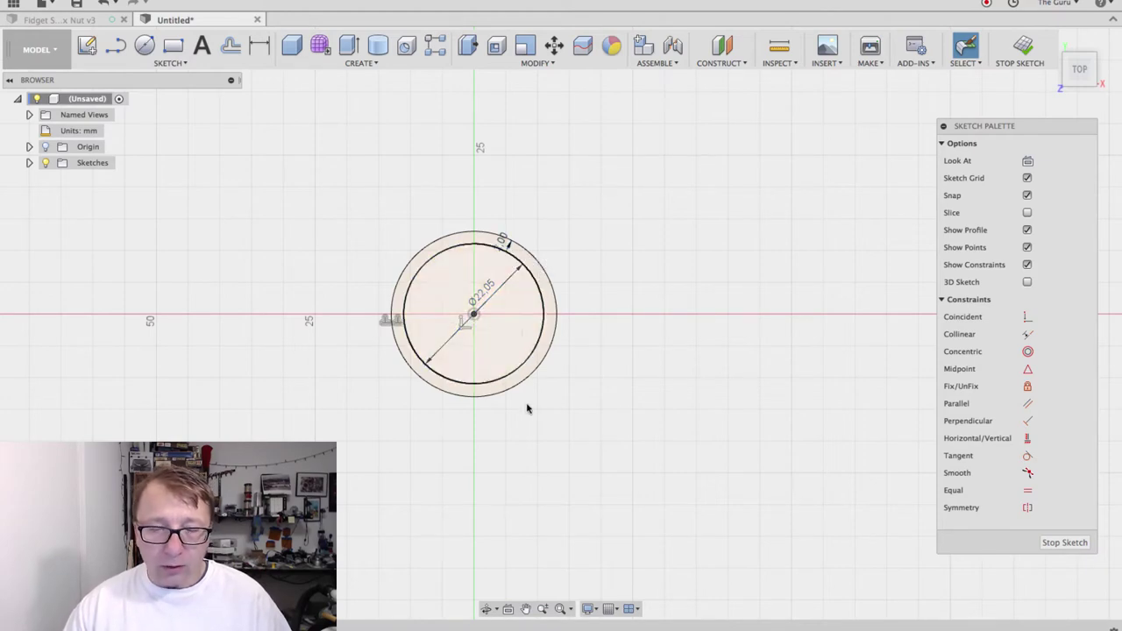
scroll(526, 407, "down", 2)
mouse_move(528, 412)
middle_mouse_down()
mouse_move(546, 489)
mouse_move(547, 458)
middle_mouse_up()
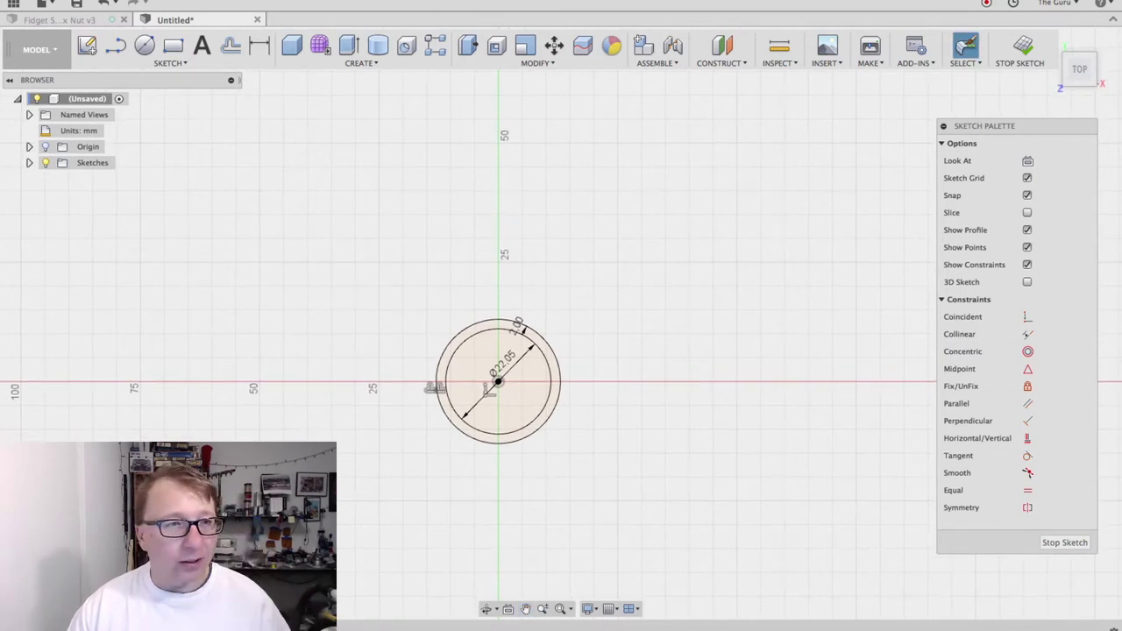
Step: Draw a circumscribed hexagon centred on the vertical axis above the ring
left_click(171, 64)
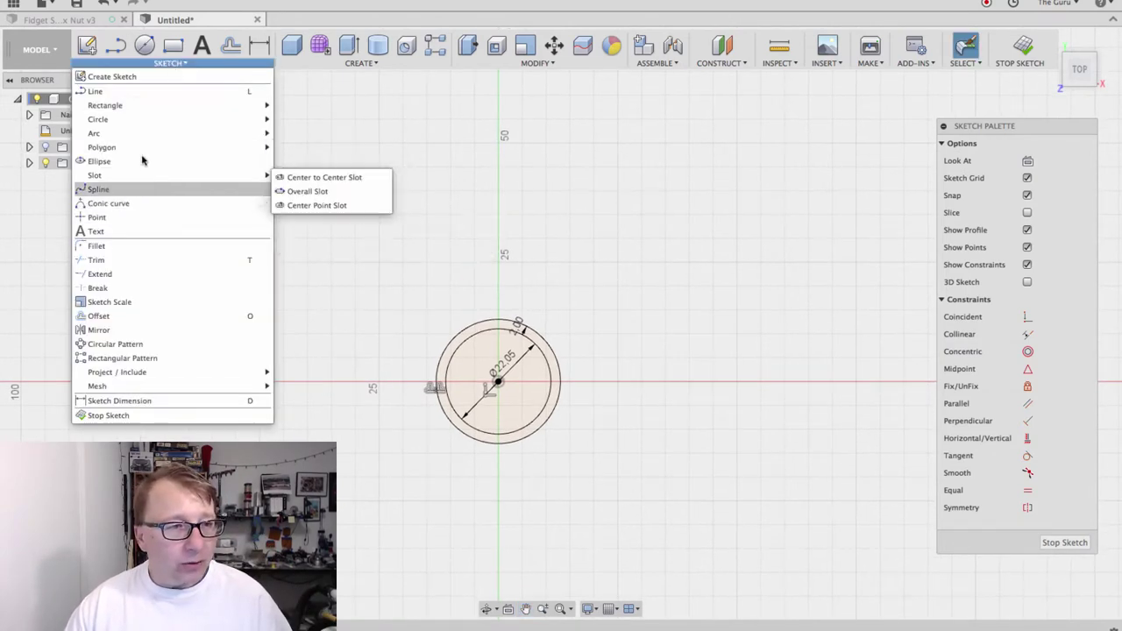
mouse_move(142, 151)
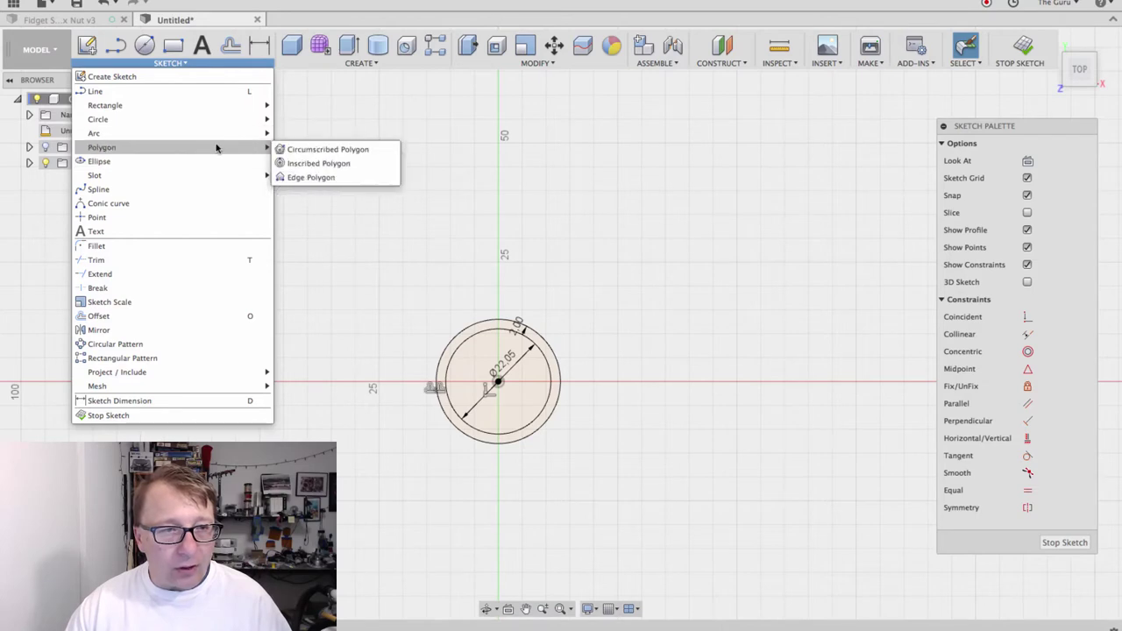
left_click(326, 149)
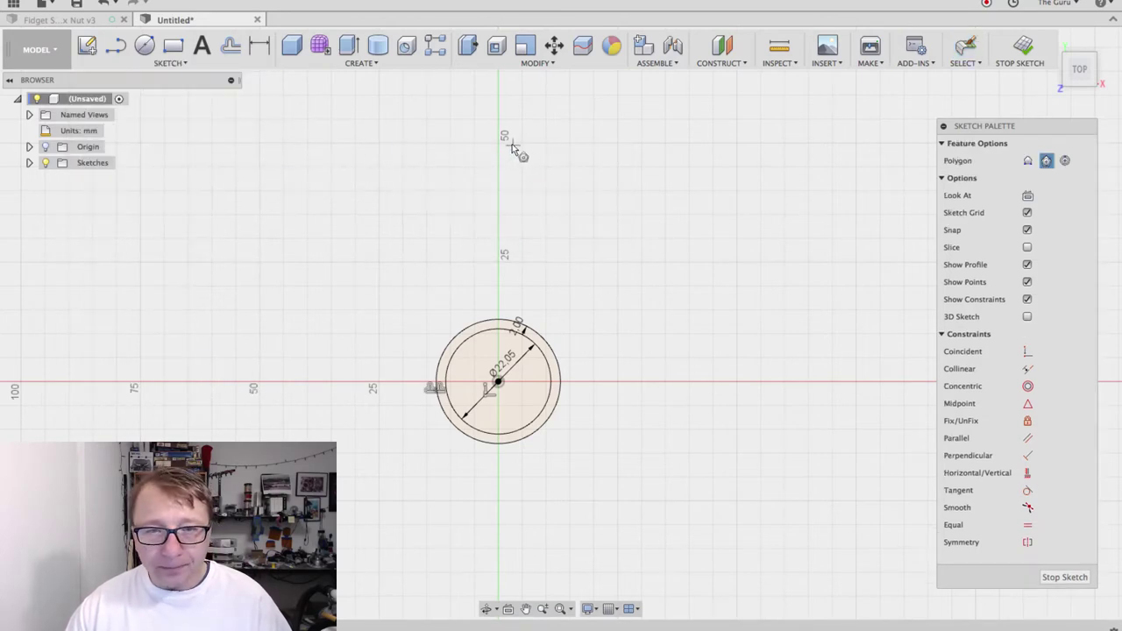
left_click(498, 143)
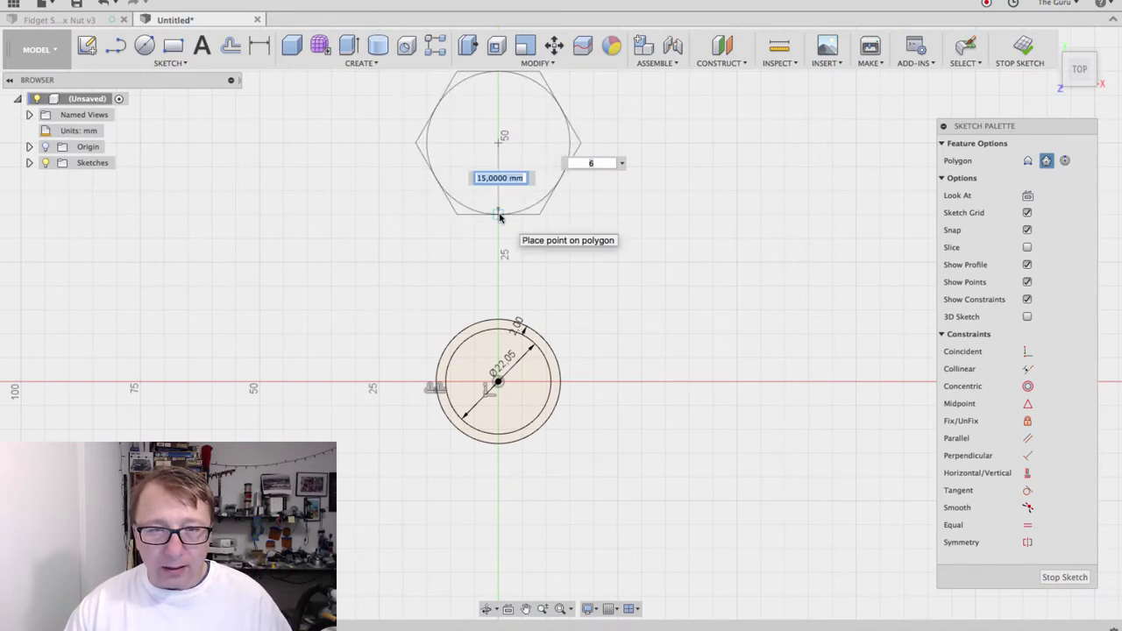
left_click(501, 216)
middle_click_drag(628, 193, 629, 271)
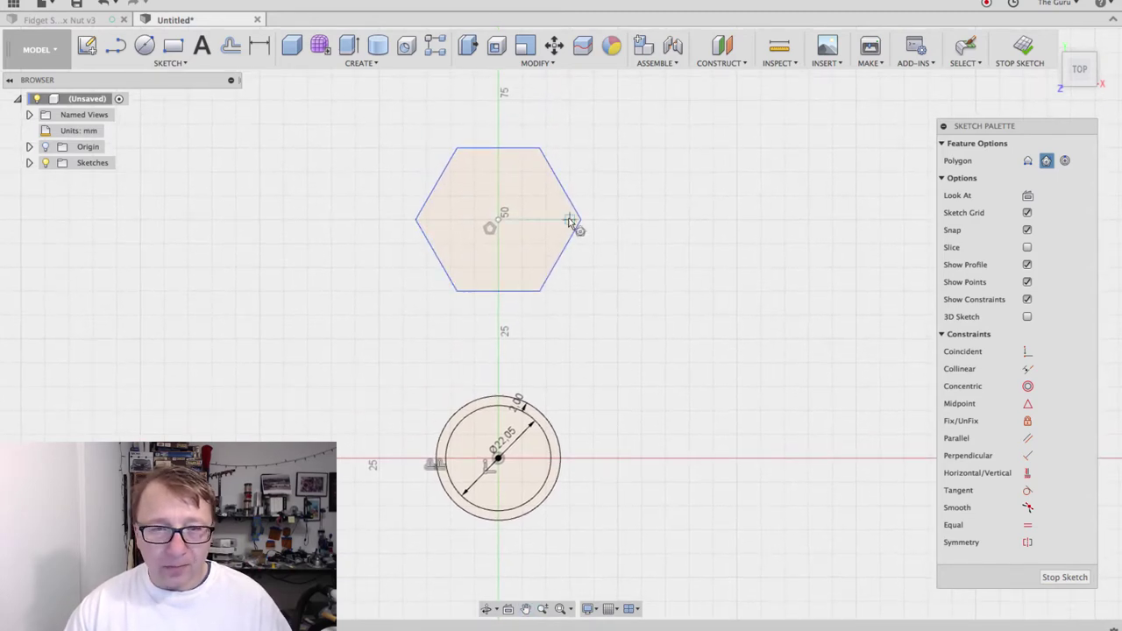
Step: Dimension the hexagon across its flats as .75" + .05mm (19.10 mm)
key("d")
left_click(504, 149)
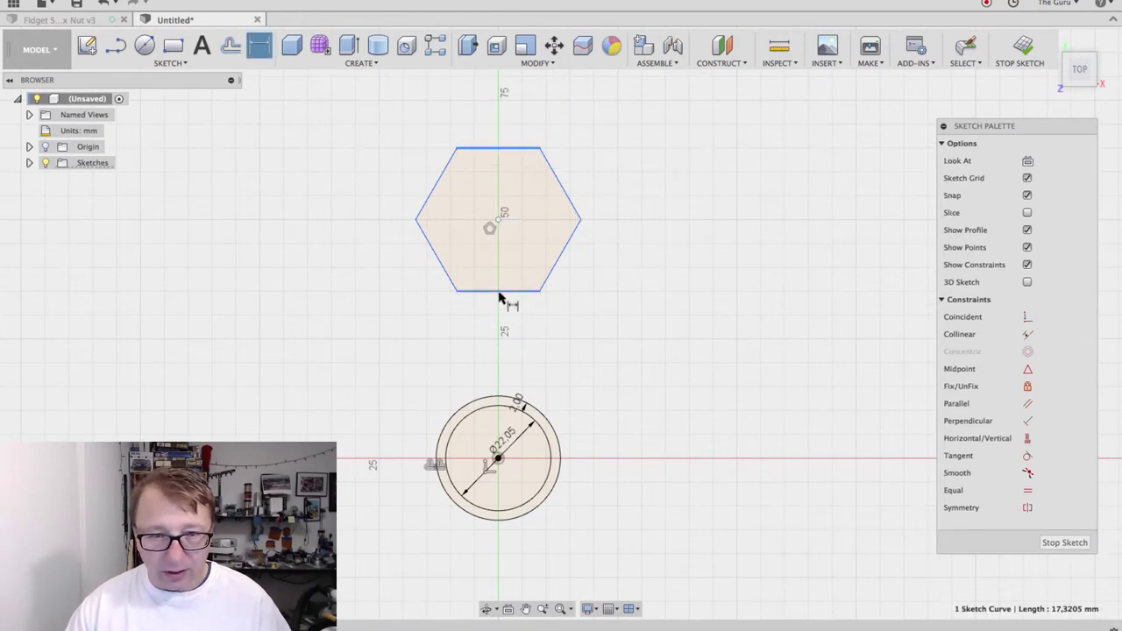
left_click(509, 291)
left_click(614, 219)
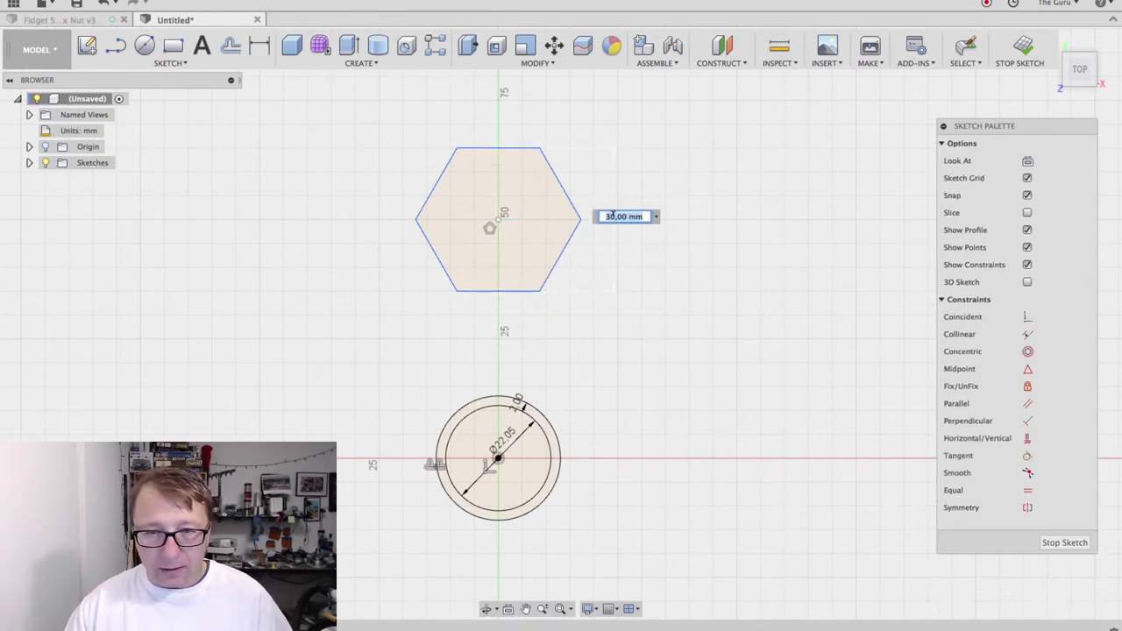
key("BackSpace")
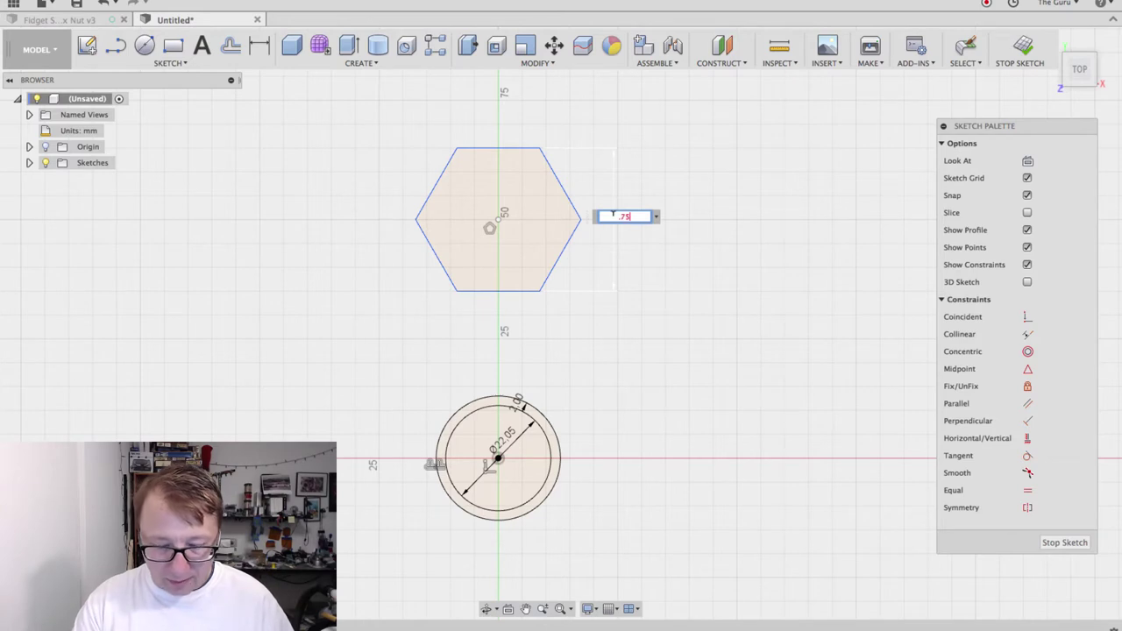
type(".75\" + .05")
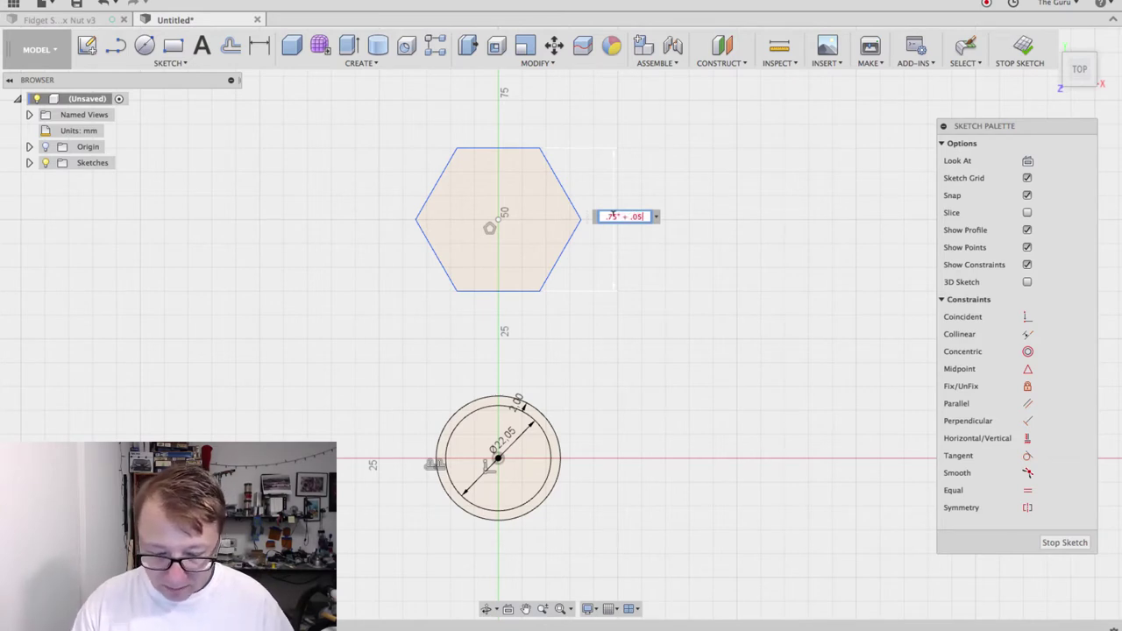
type("mm")
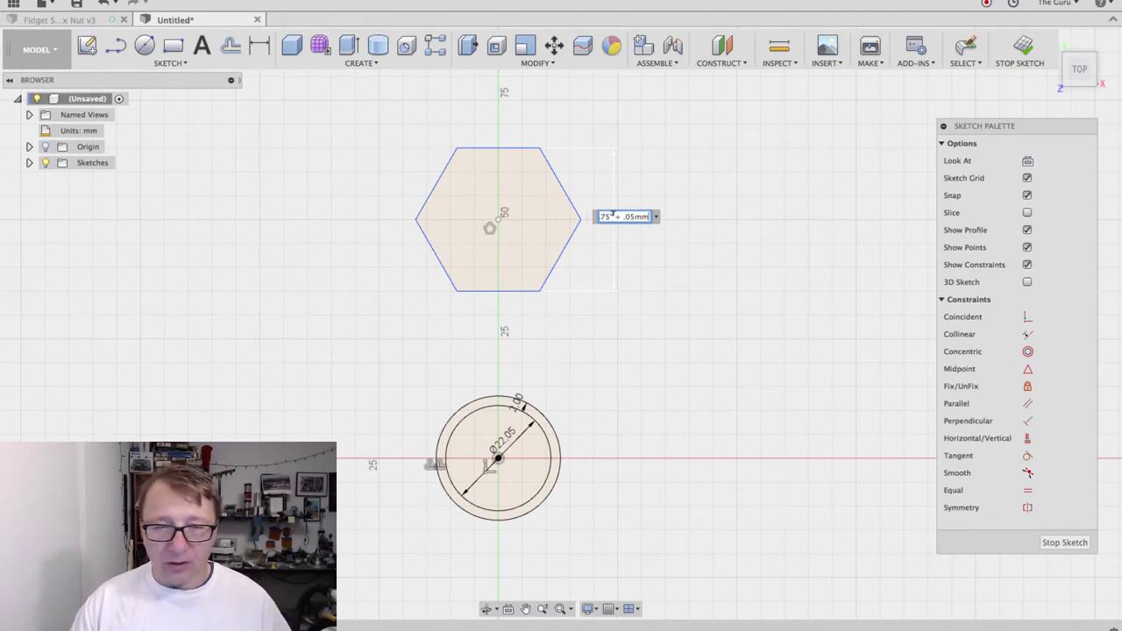
key("Return")
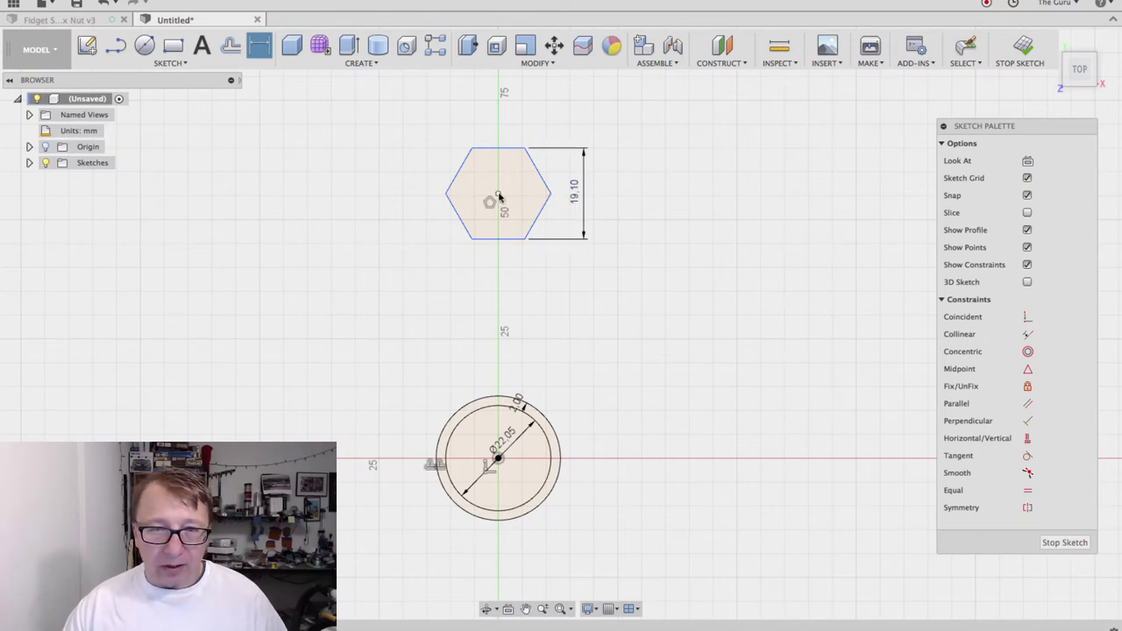
key("Escape")
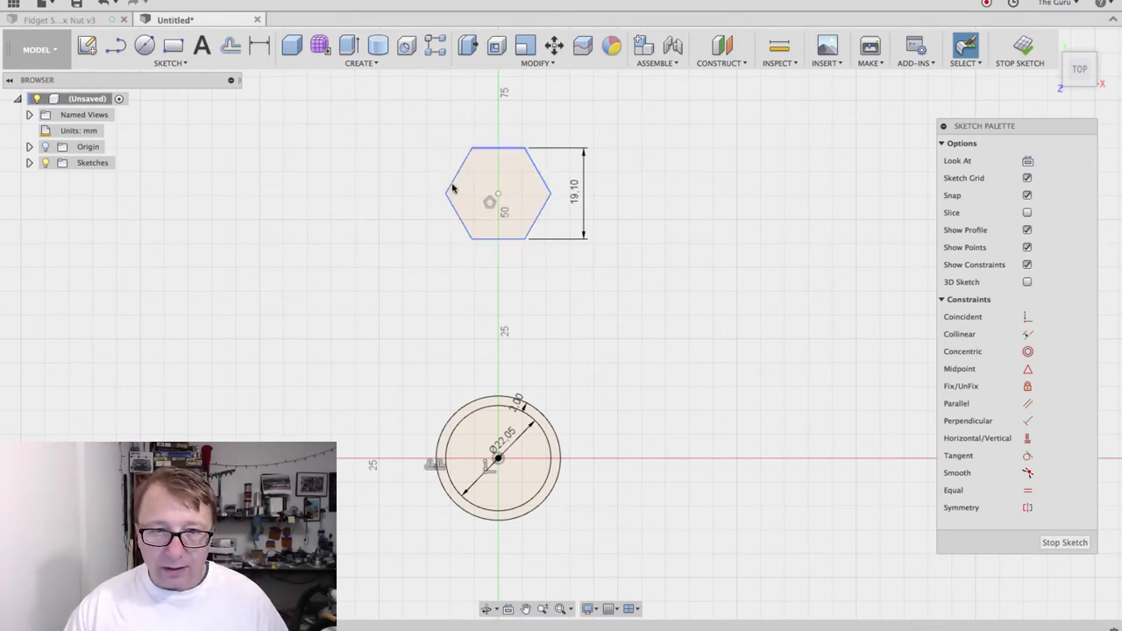
Step: Dimension the hexagon-centre-to-origin distance and enter the formula 40/2 + d2 + d3/2
key("d")
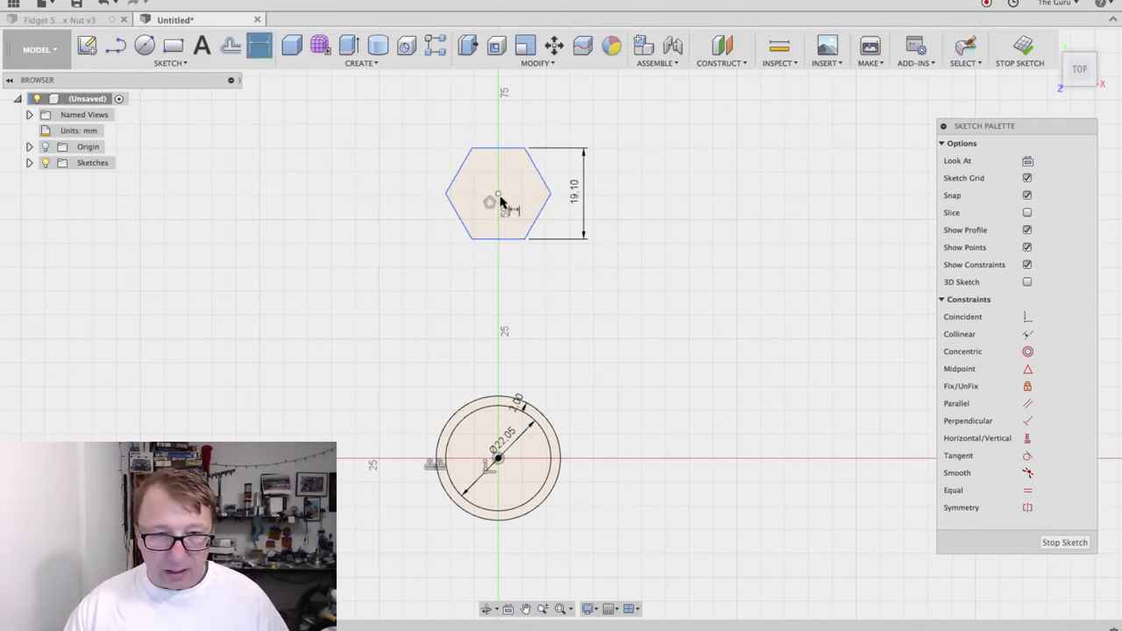
left_click(498, 195)
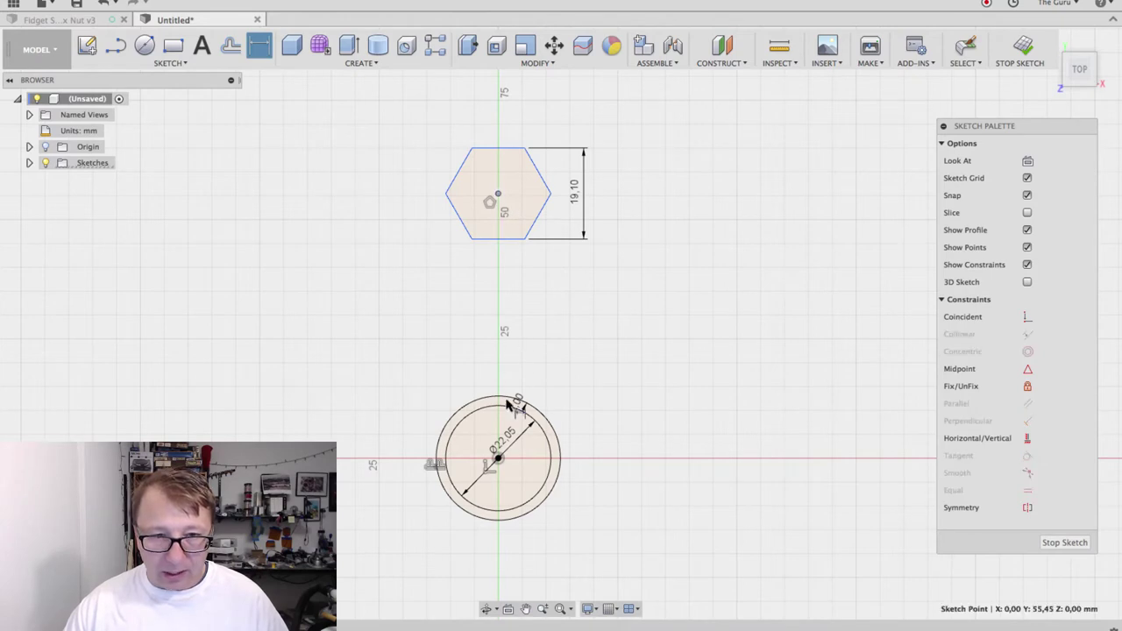
left_click(498, 458)
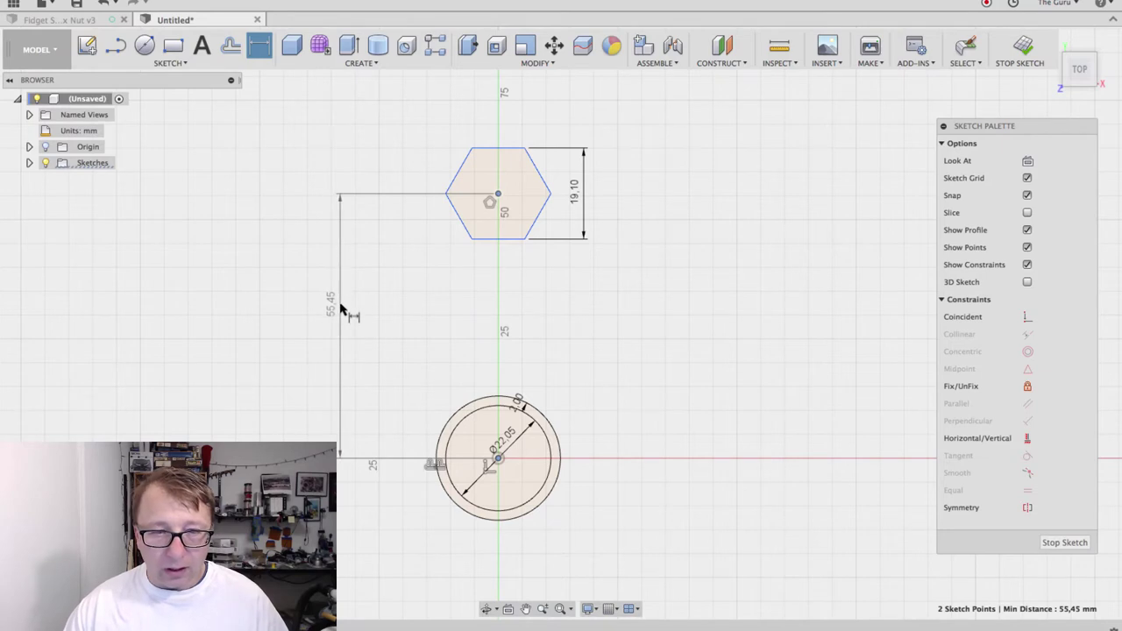
left_click(340, 303)
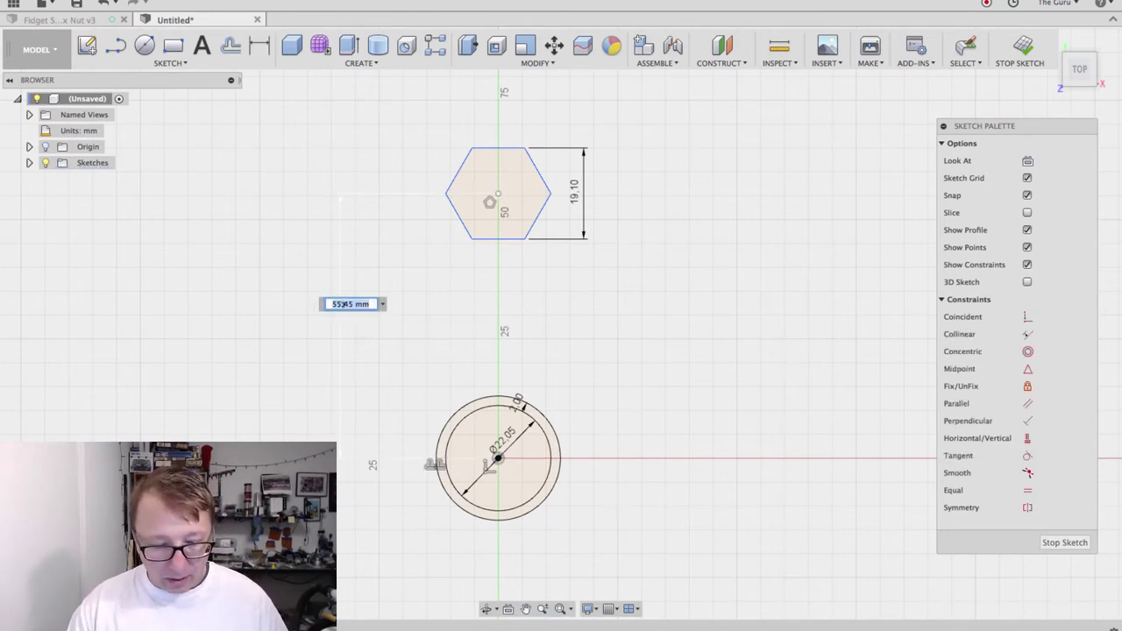
type("40")
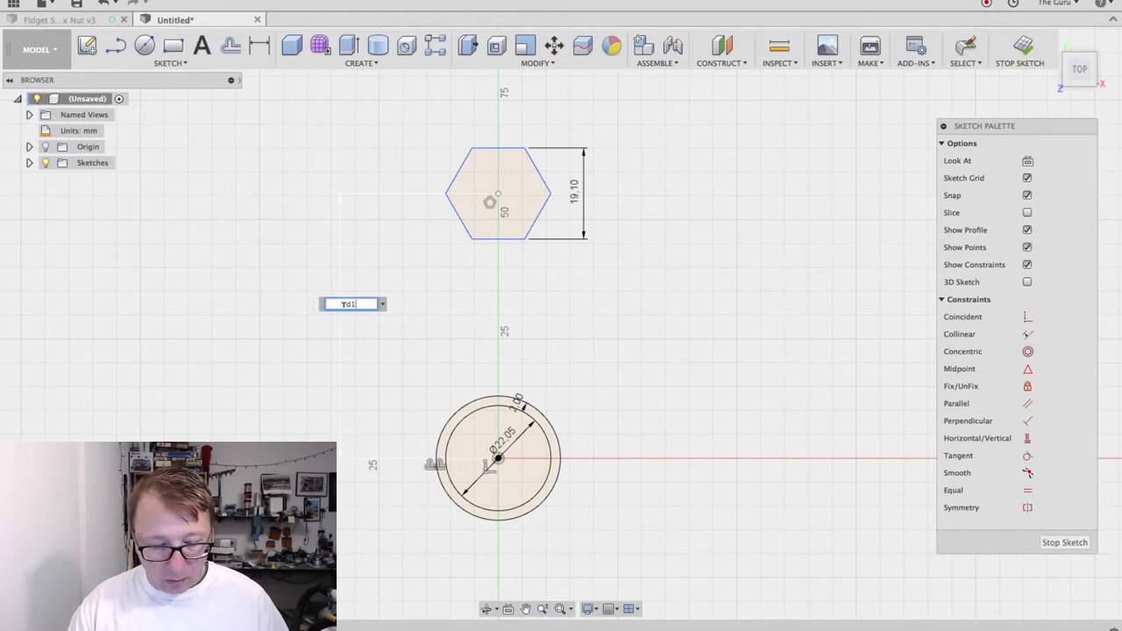
type("/2")
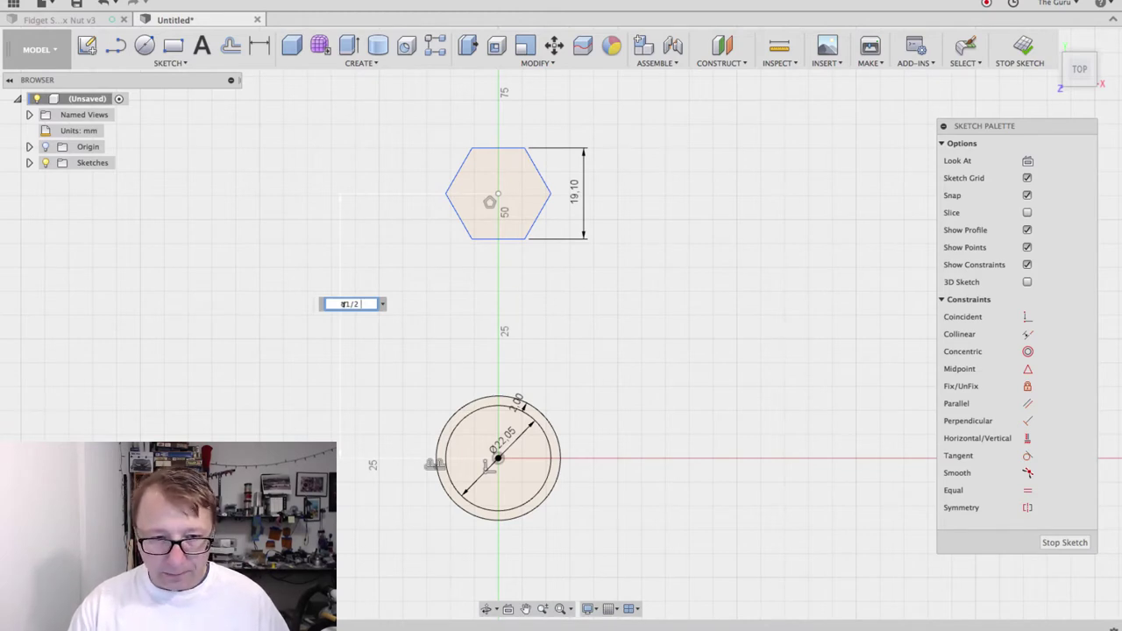
type(" + ")
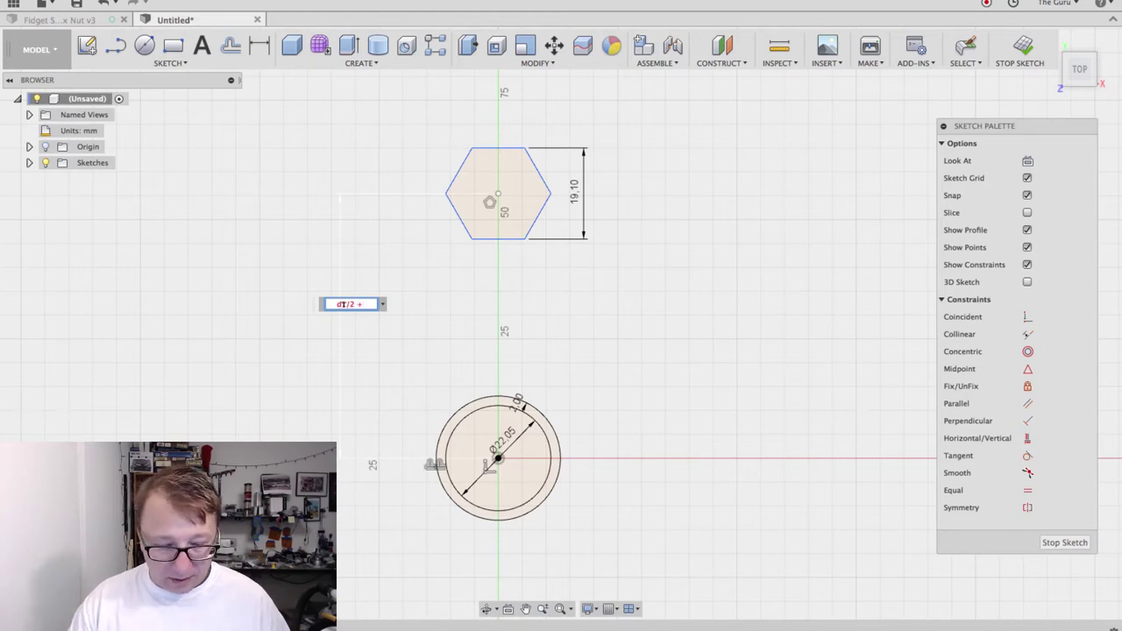
type("d2")
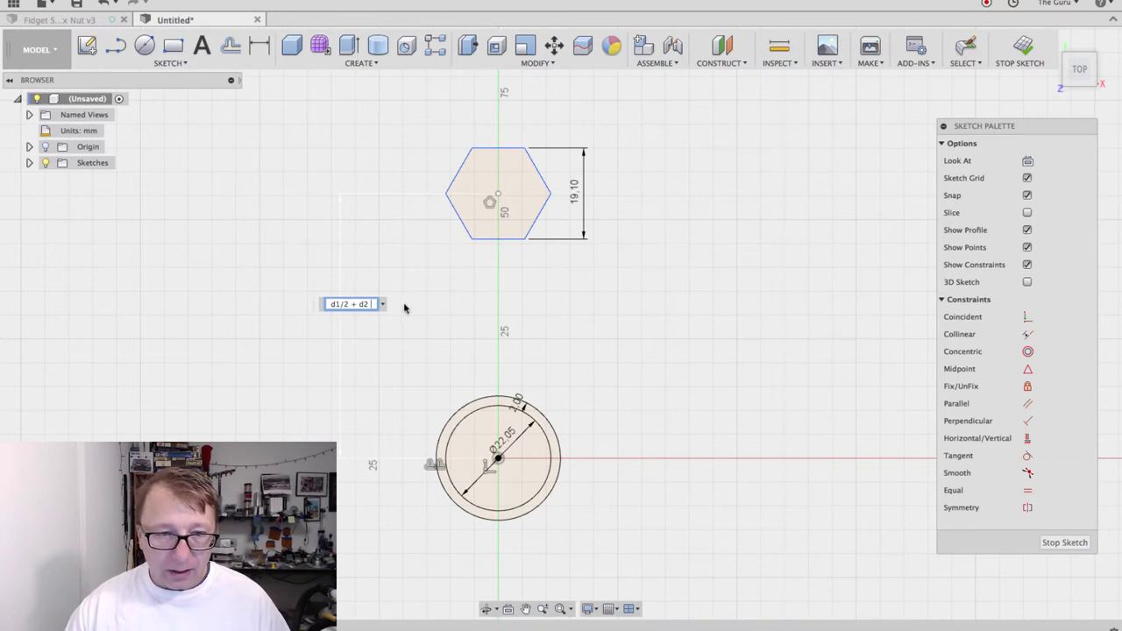
type("+ d3")
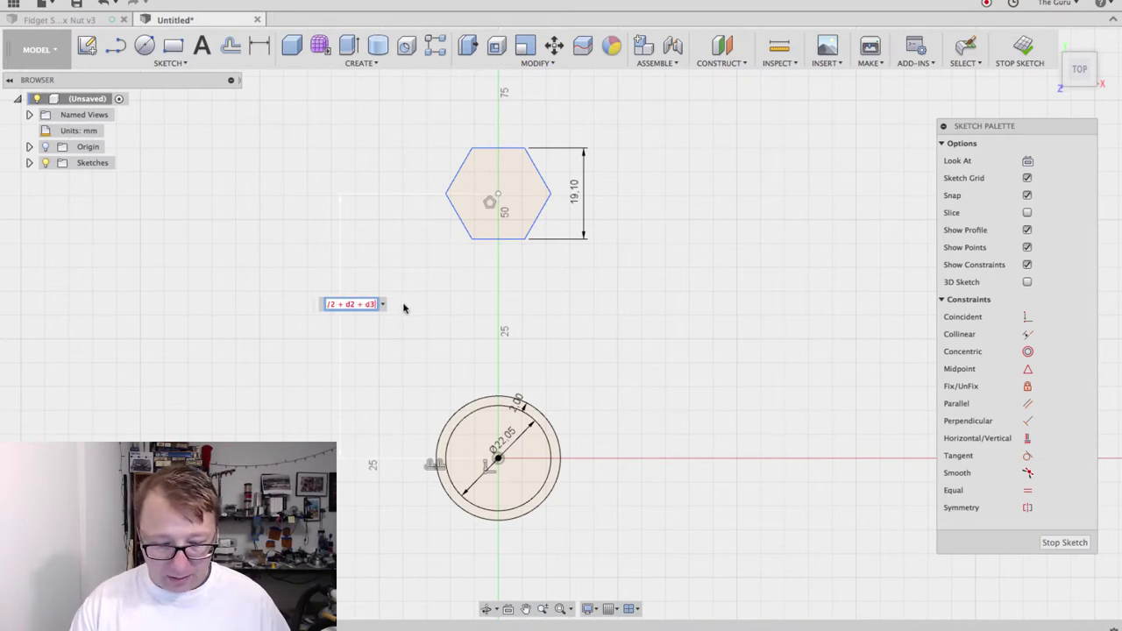
type("/2")
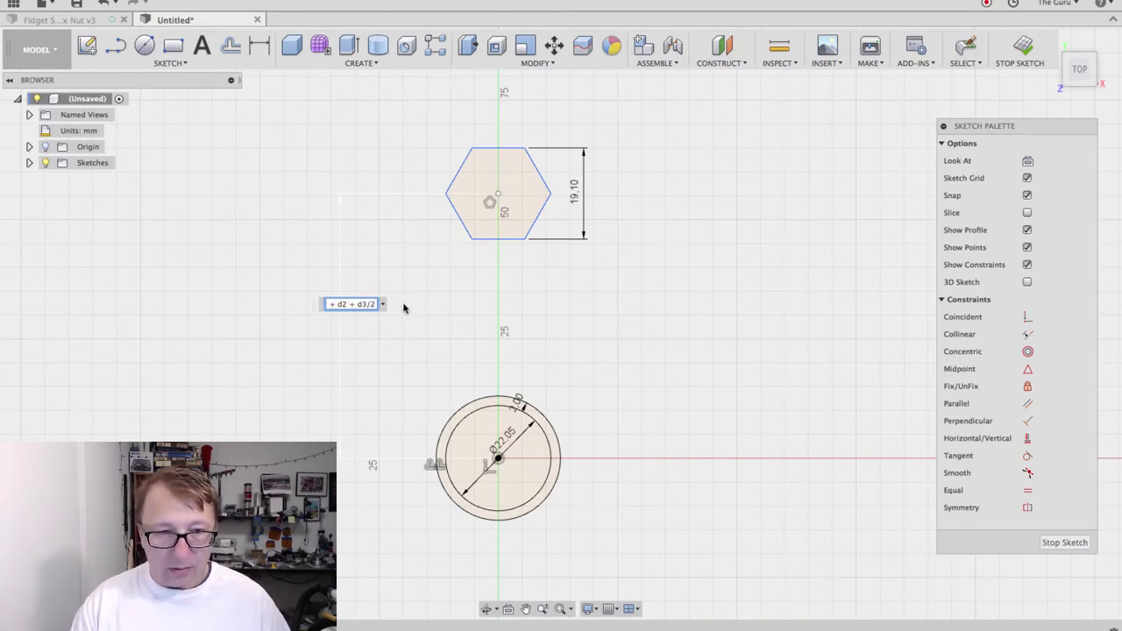
type(" +")
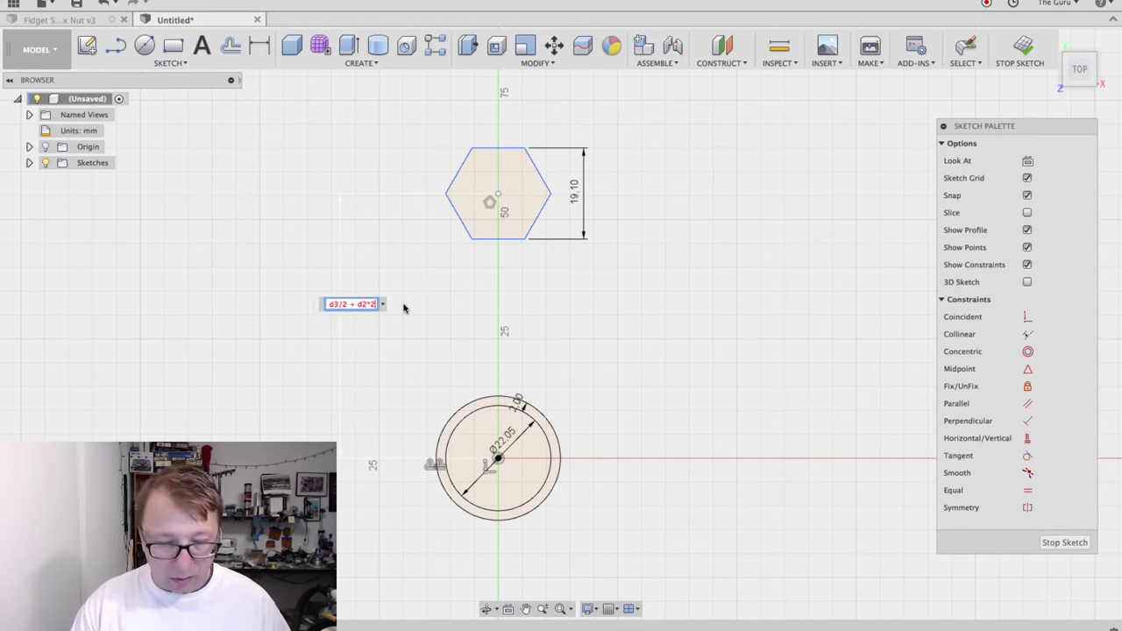
Step: Commit the 26.575 mm centre distance and offset the hexagon outward by d2 (2 mm)
key("Return")
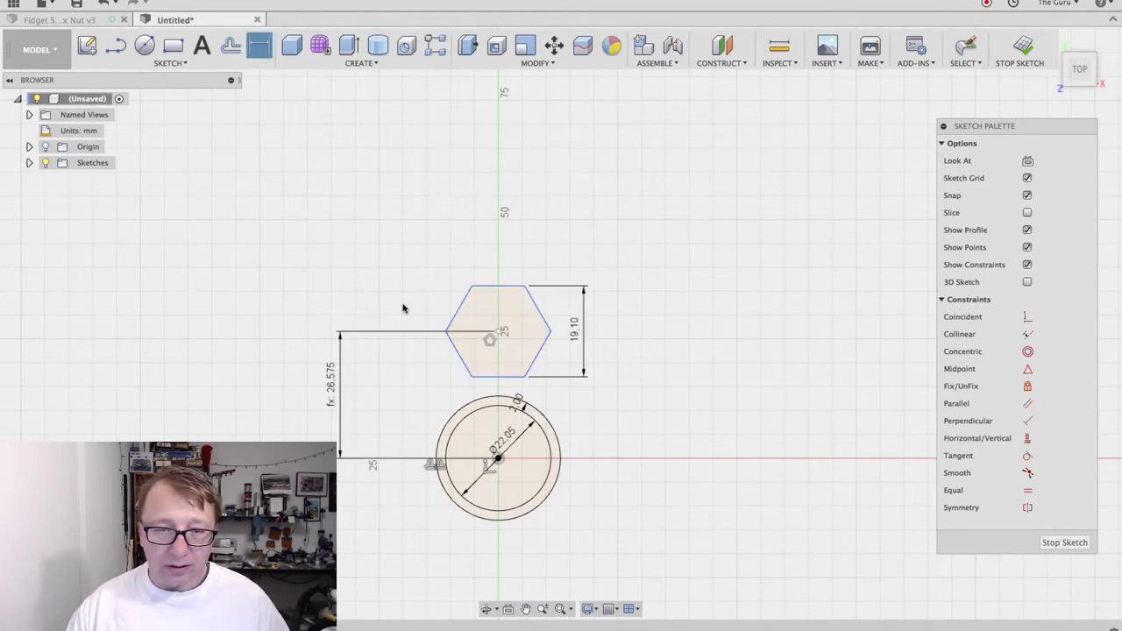
scroll(539, 392, "up", 2)
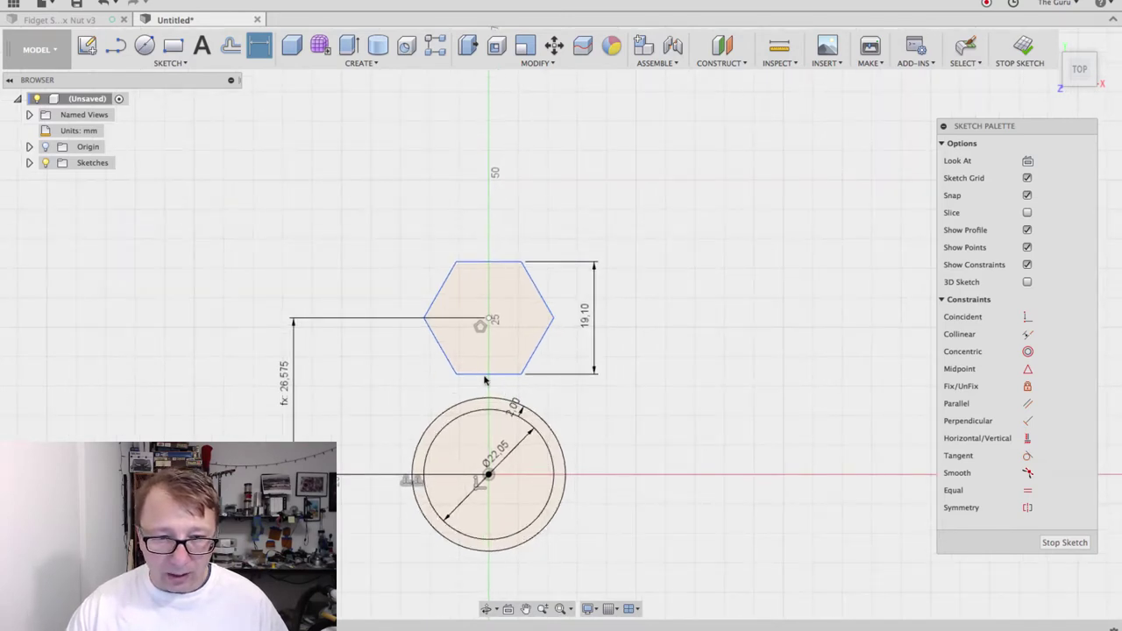
key("o")
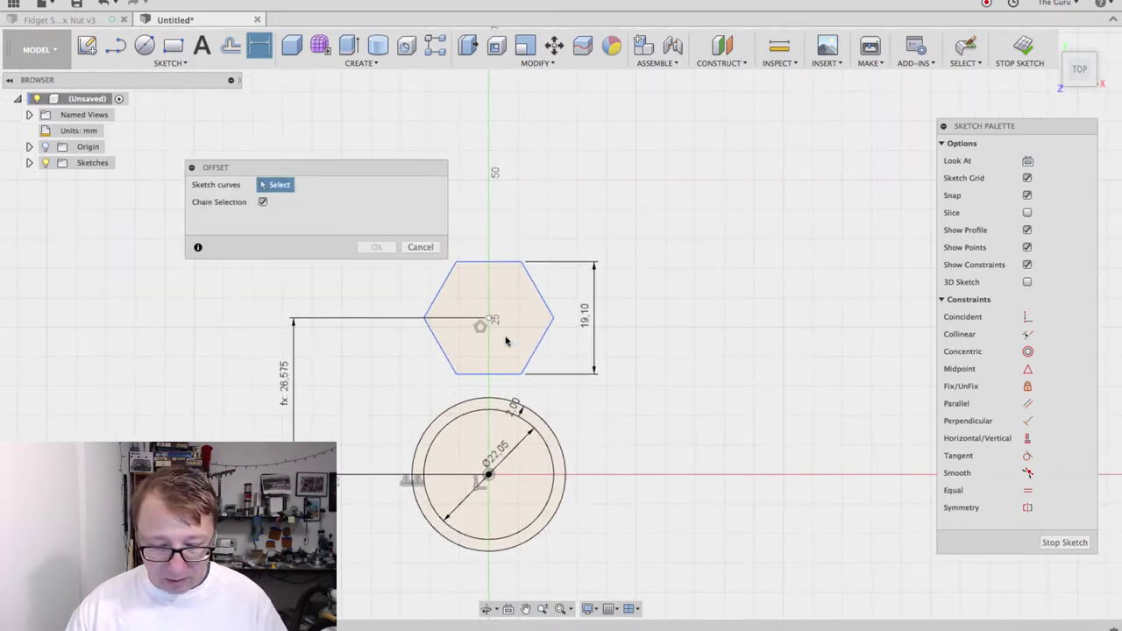
left_click(505, 263)
left_click(318, 220)
type("d2")
key("Return")
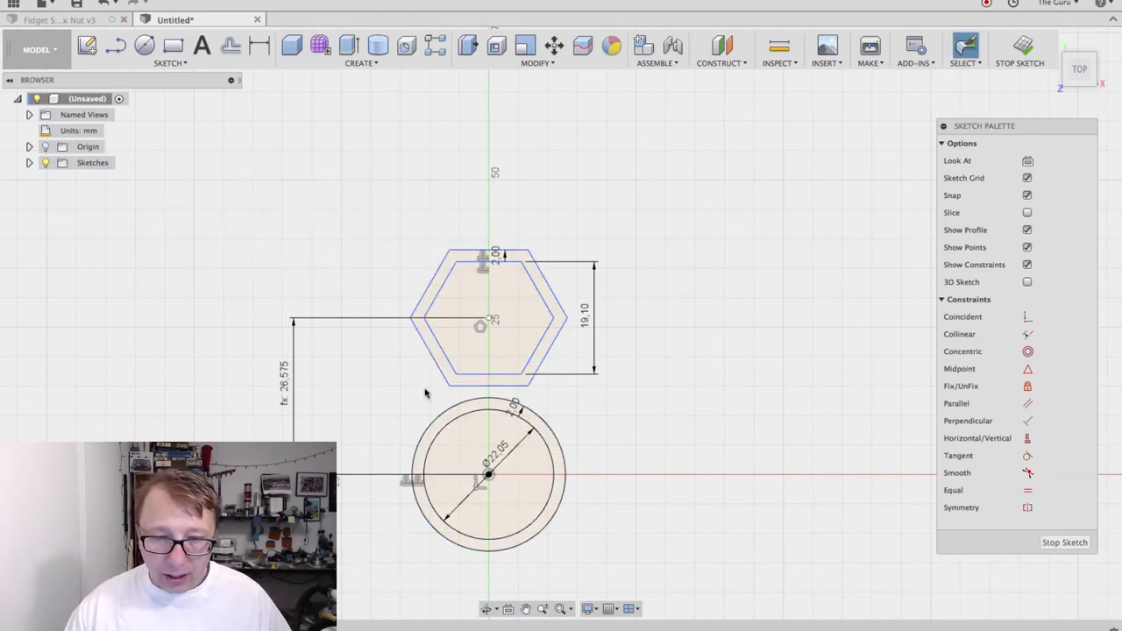
scroll(426, 394, "up", 2)
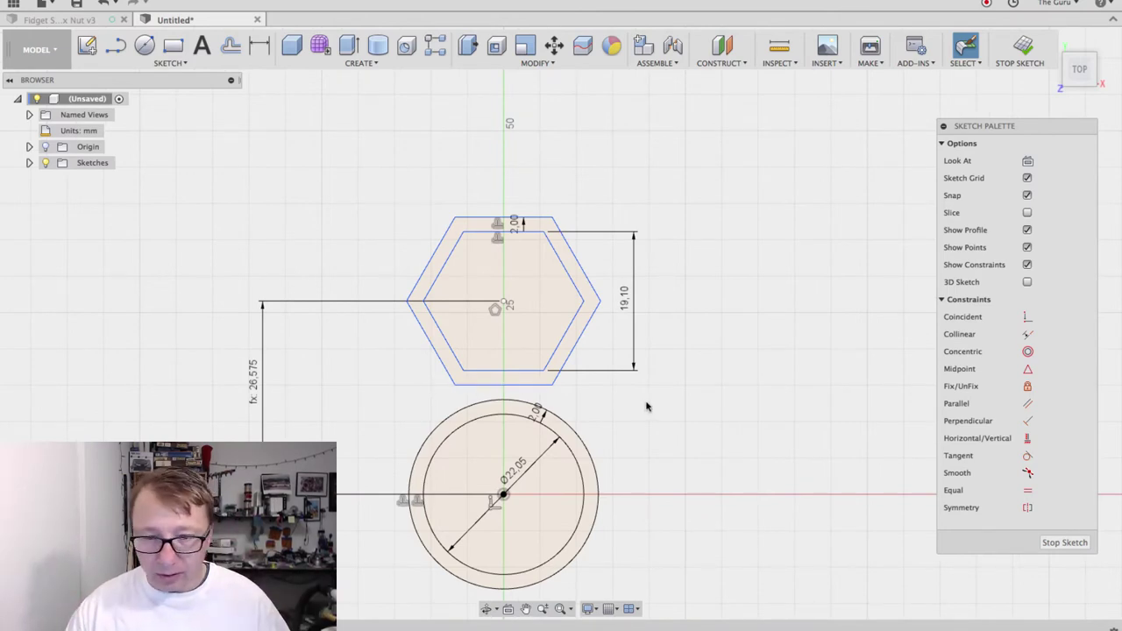
mouse_move(646, 406)
middle_mouse_down()
mouse_move(639, 375)
mouse_move(681, 328)
mouse_move(709, 321)
mouse_move(706, 331)
middle_mouse_up()
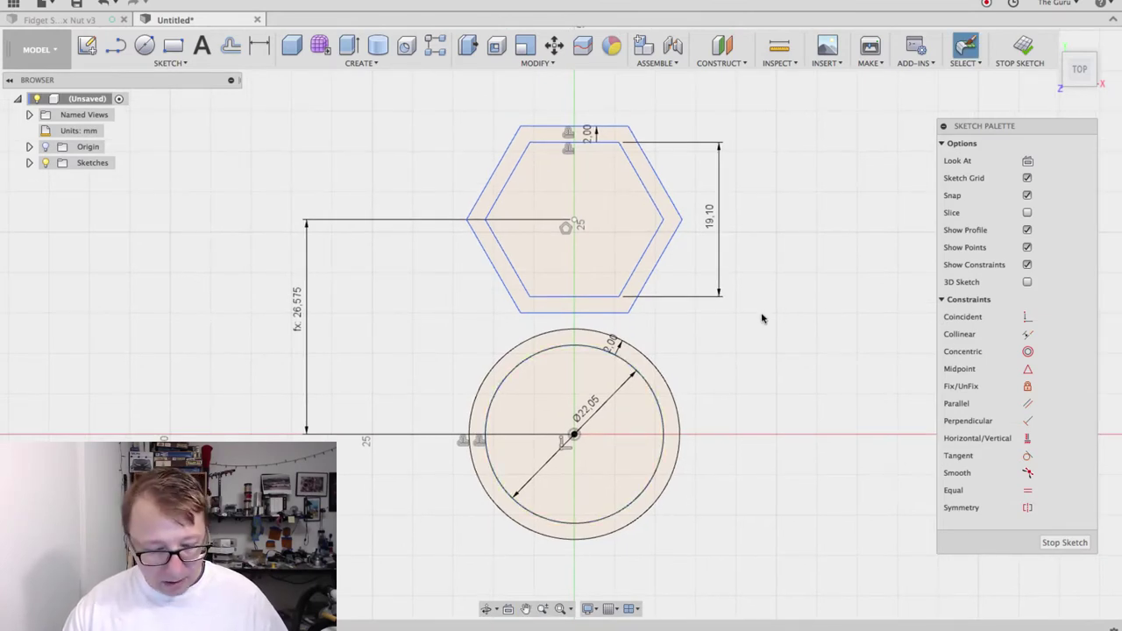
Step: Draw a 15 mm diameter circle to the left of the hexagon
key("c")
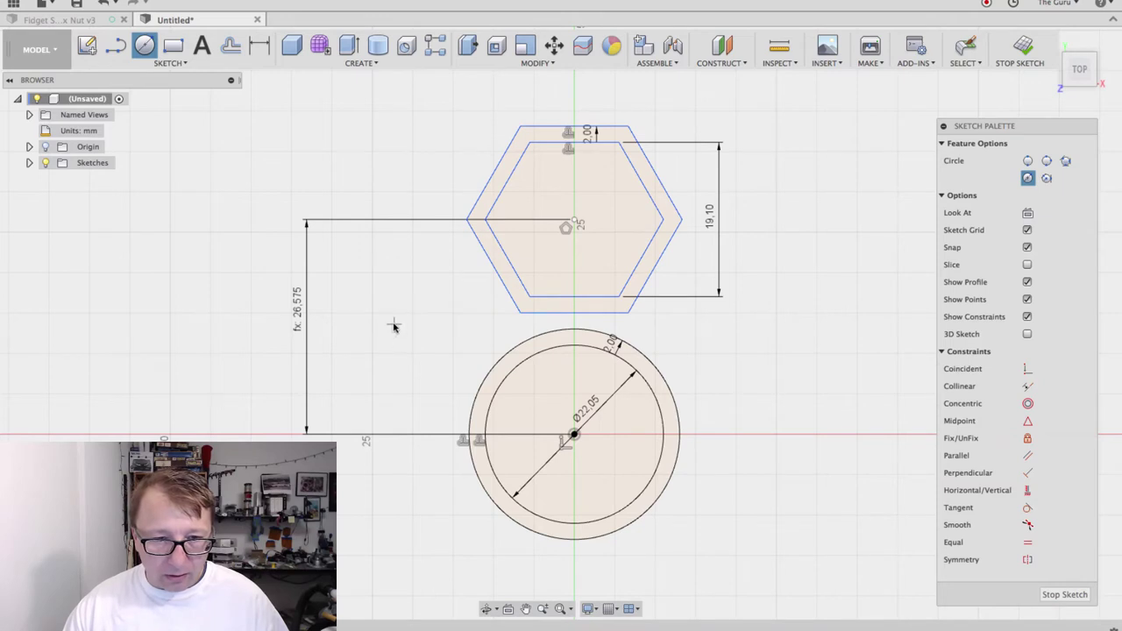
left_click(393, 327)
type("15")
key("Tab")
key("Return")
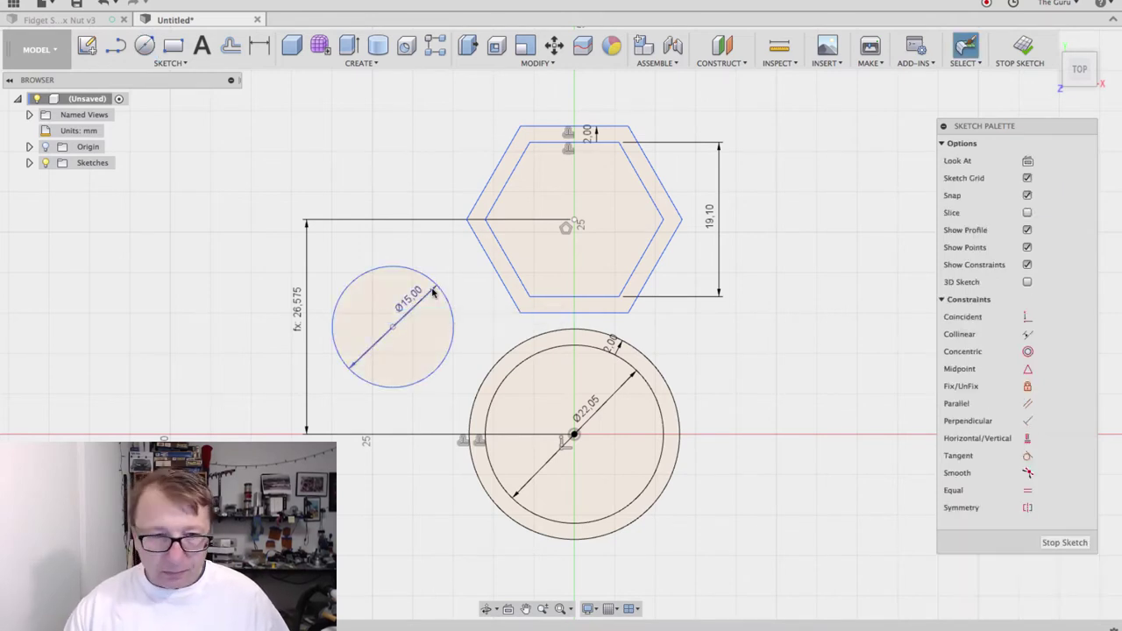
Step: Add a right circle with diameter d6 and move both circles toward the hexagon
left_click(698, 332)
type("15")
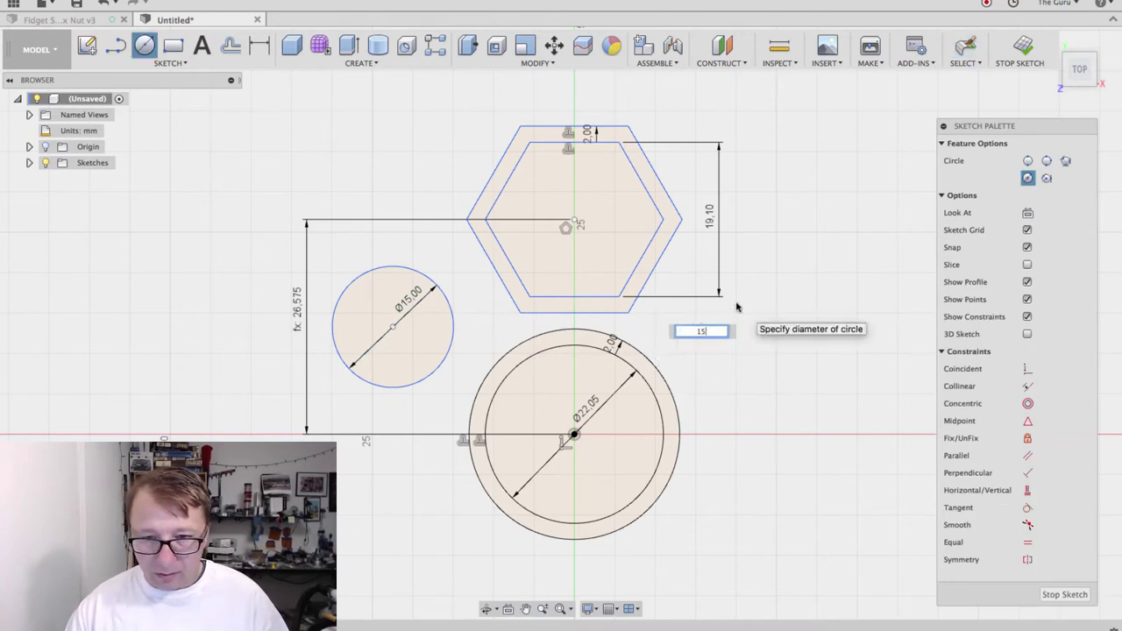
key("BackSpace")
key("BackSpace")
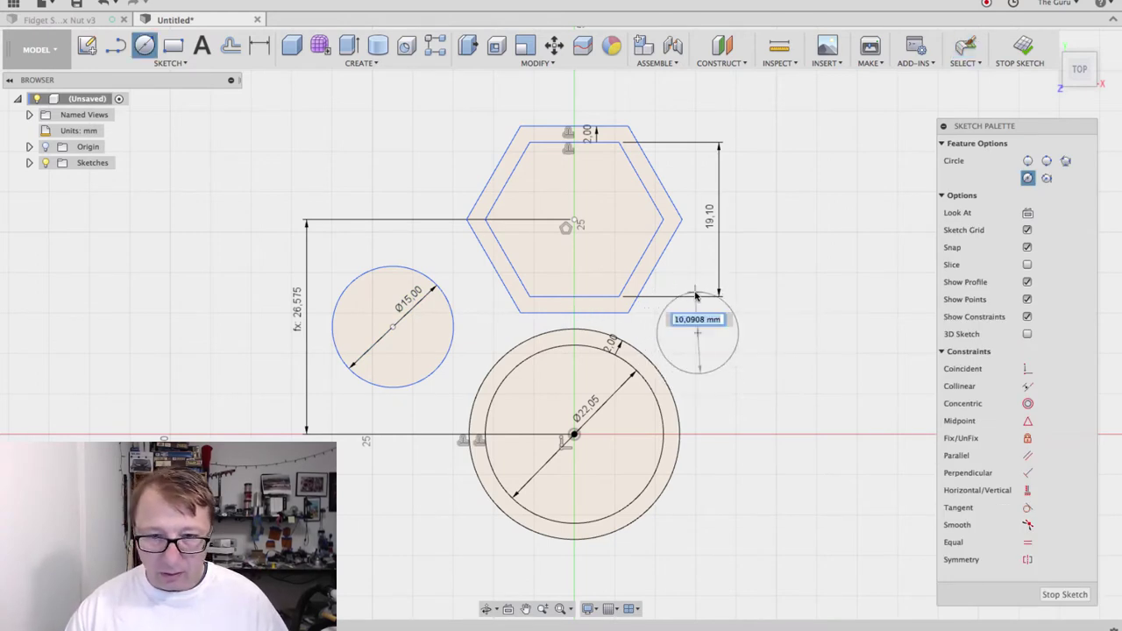
left_click(736, 302)
key("d")
left_click(739, 307)
left_click(714, 321)
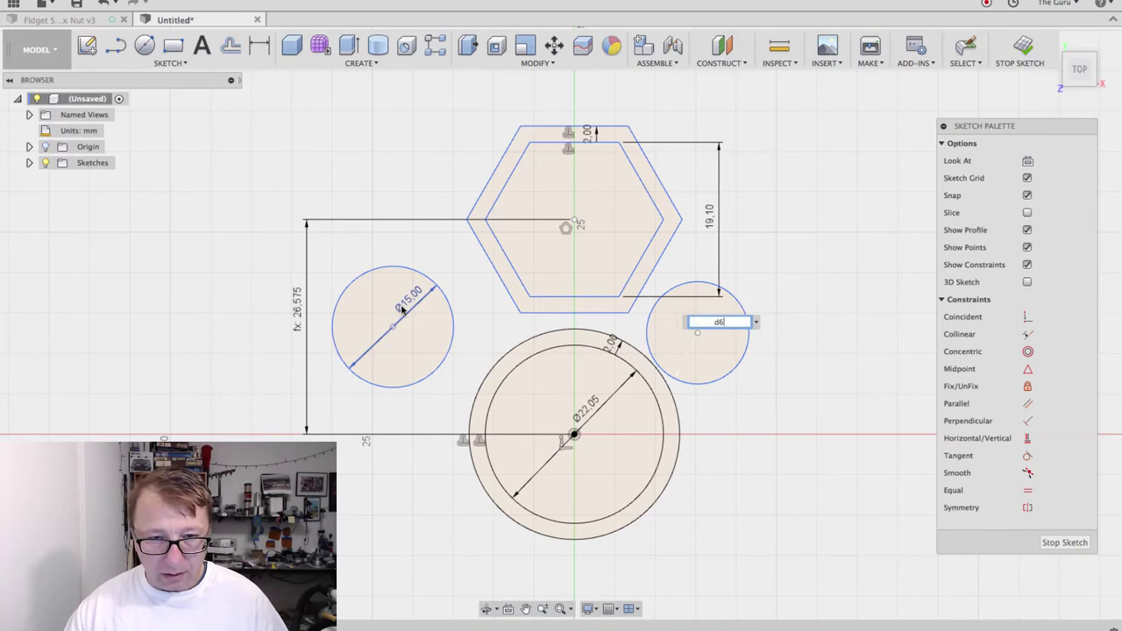
type("d6")
key("Return")
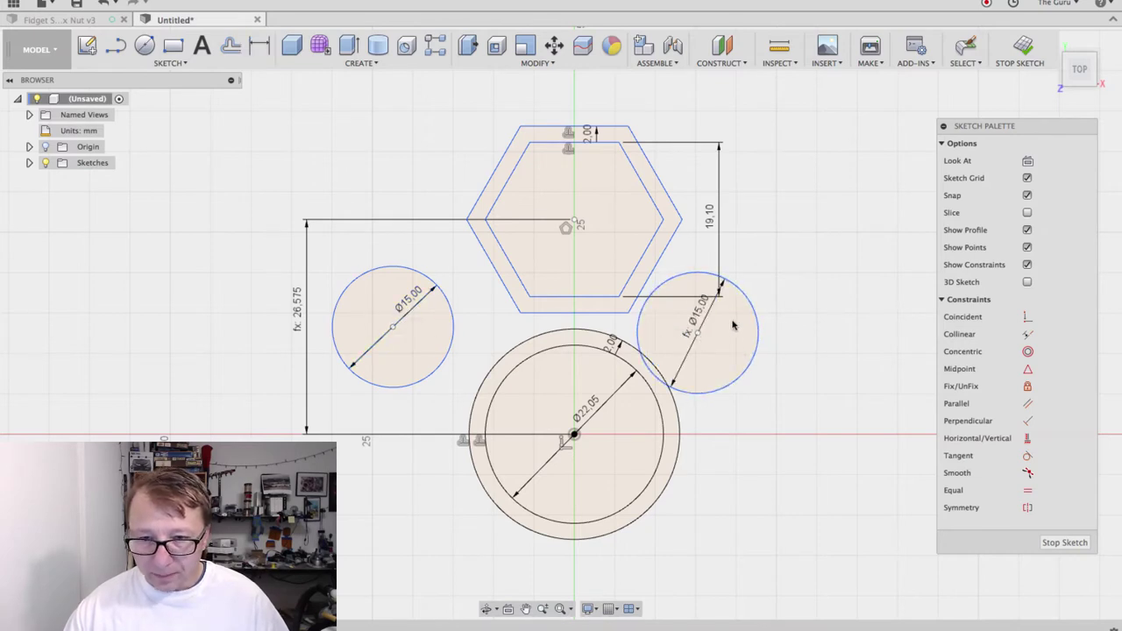
key("Escape")
left_click_drag(699, 336, 701, 319)
left_click_drag(393, 326, 449, 322)
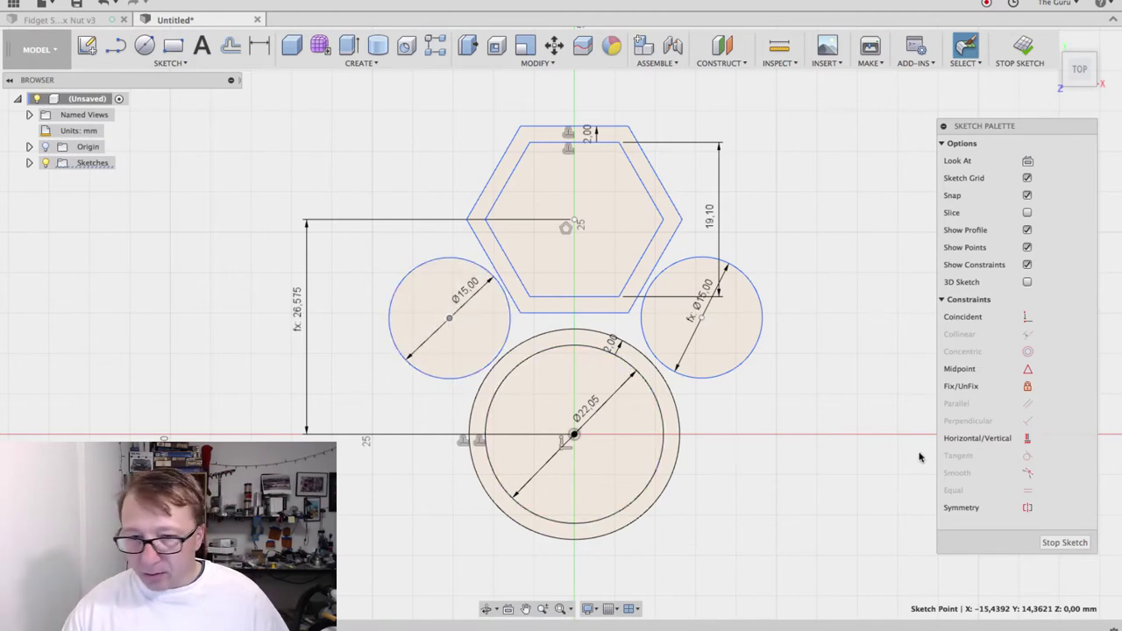
Step: Make the left Ø15 circle tangent to the outer ring circle and the outer hexagon
left_click(1028, 455)
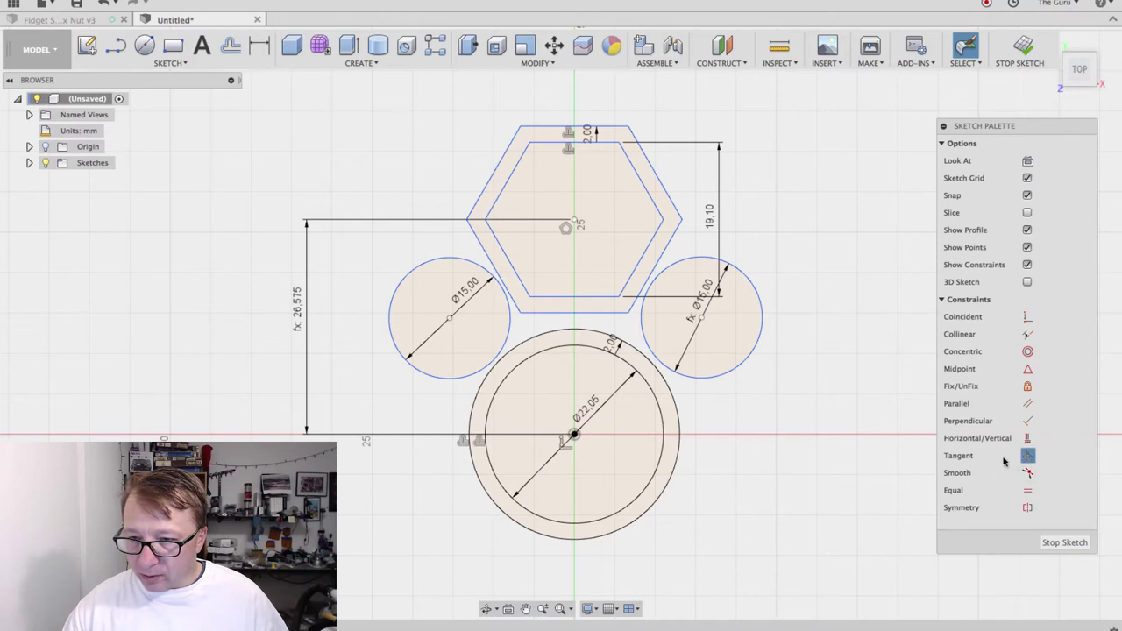
left_click(498, 366)
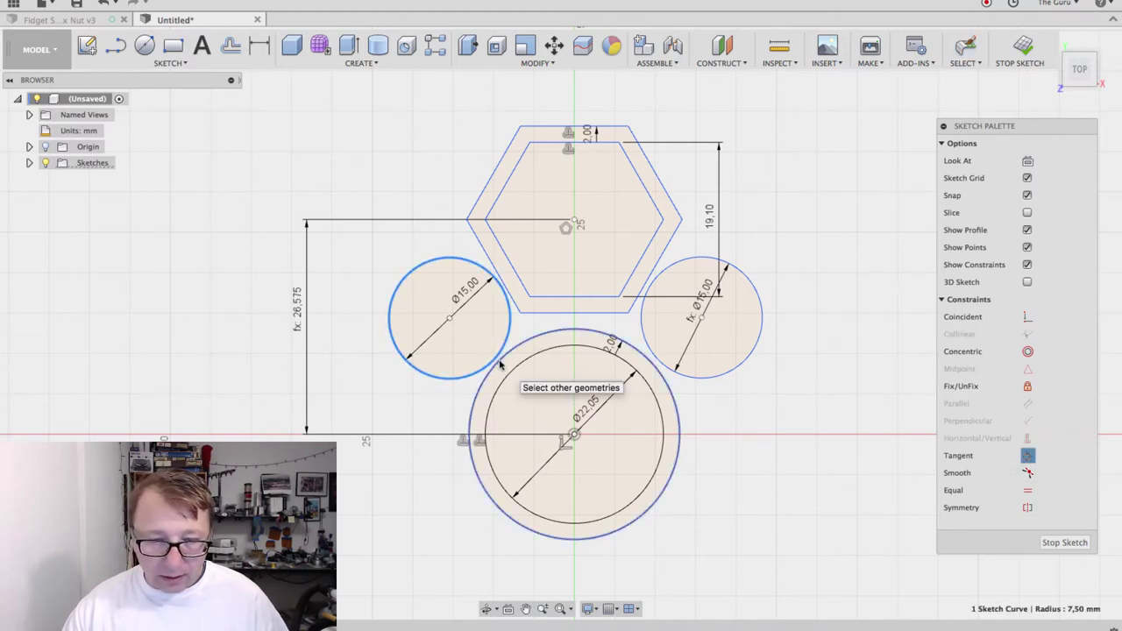
left_click(501, 365)
left_click(506, 293)
key("Escape")
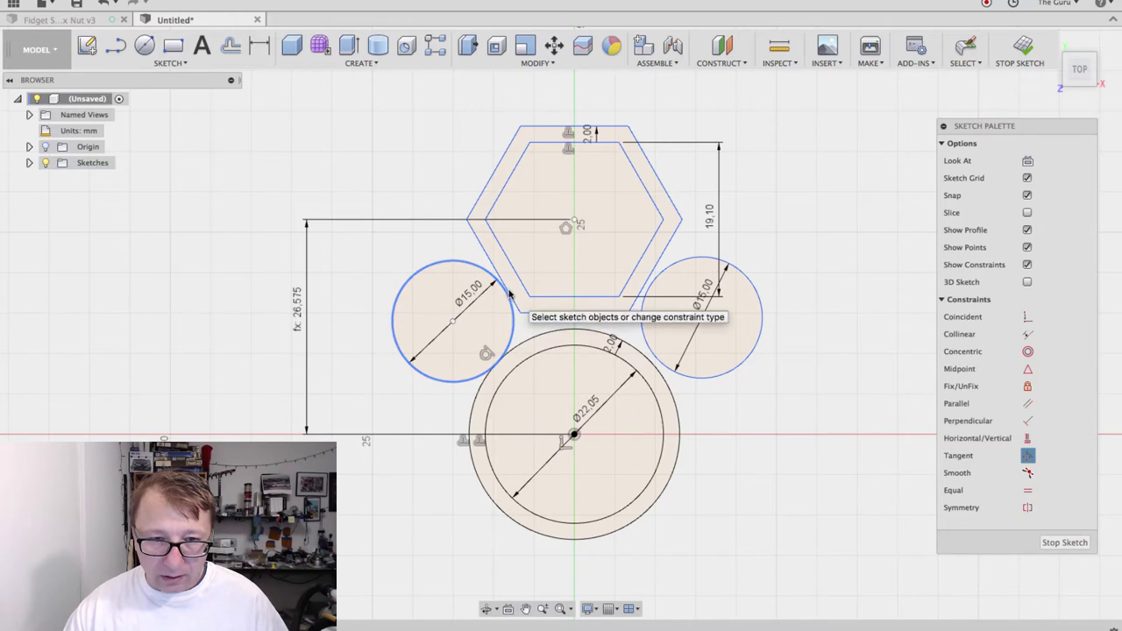
left_click(515, 304)
left_click(517, 307)
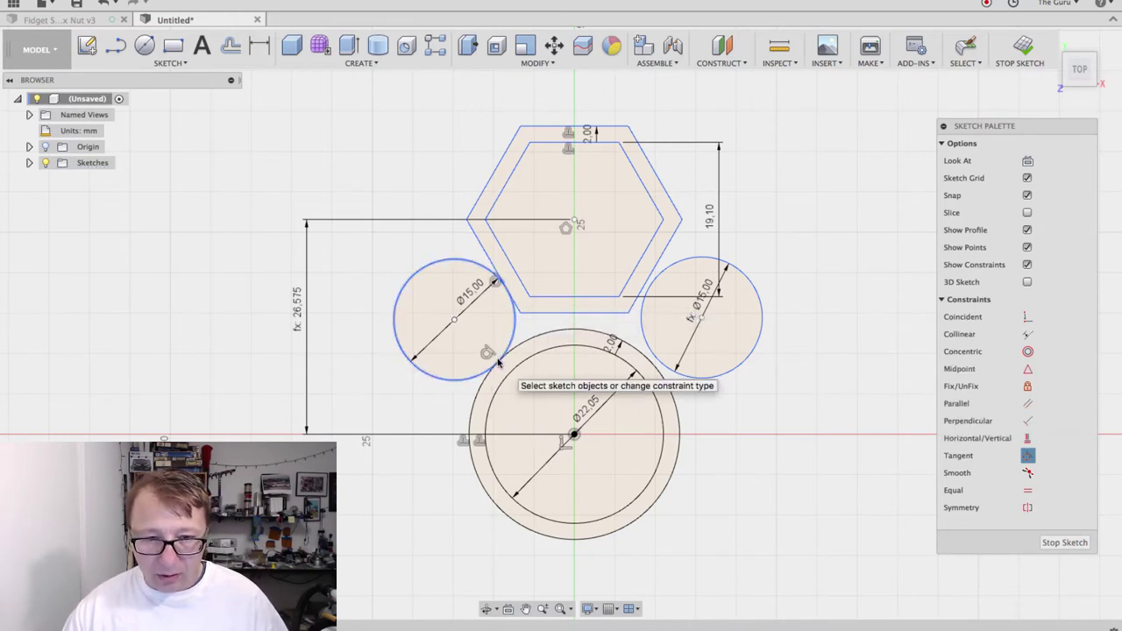
Step: Make the right Ø15 circle tangent to the outer ring circle and the outer hexagon
left_click(664, 368)
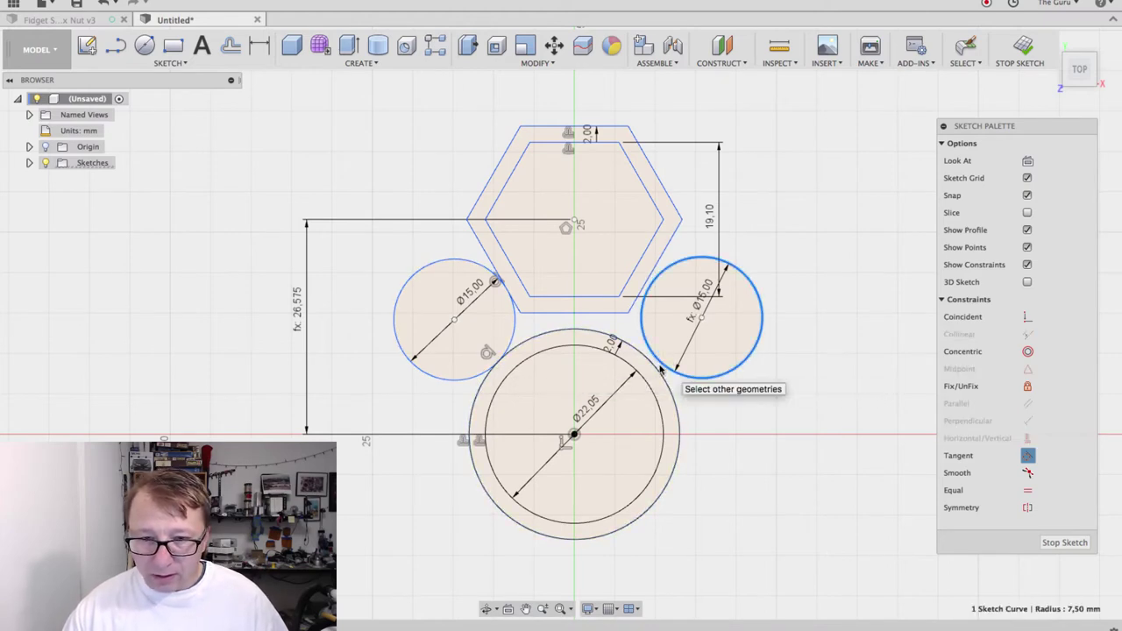
left_click(643, 359)
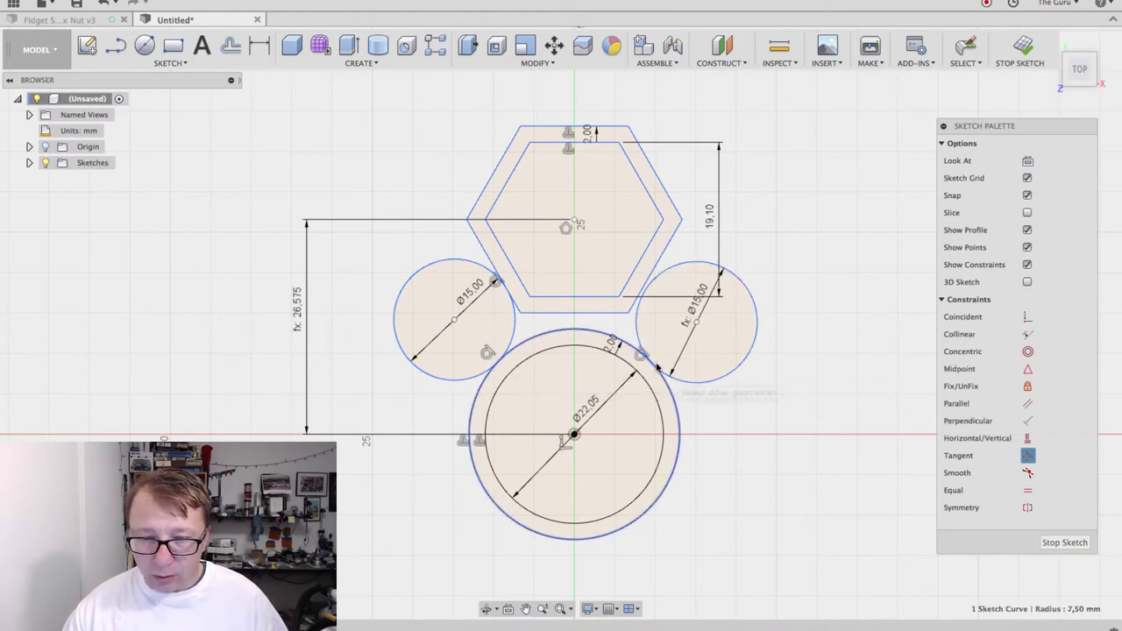
left_click(645, 292)
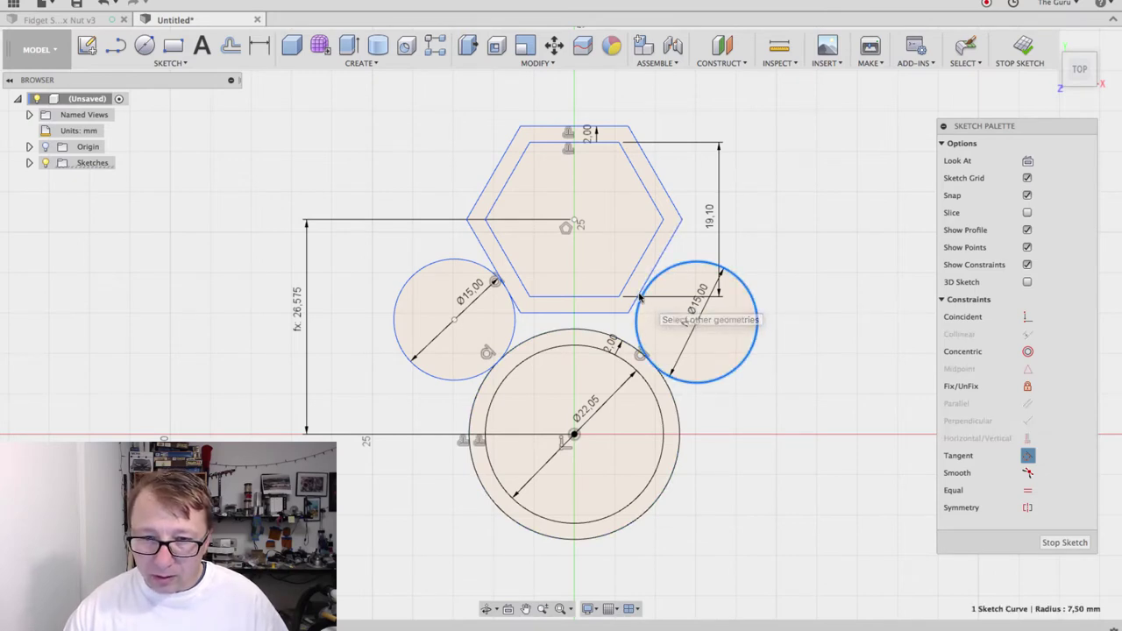
scroll(639, 298, "up", 3)
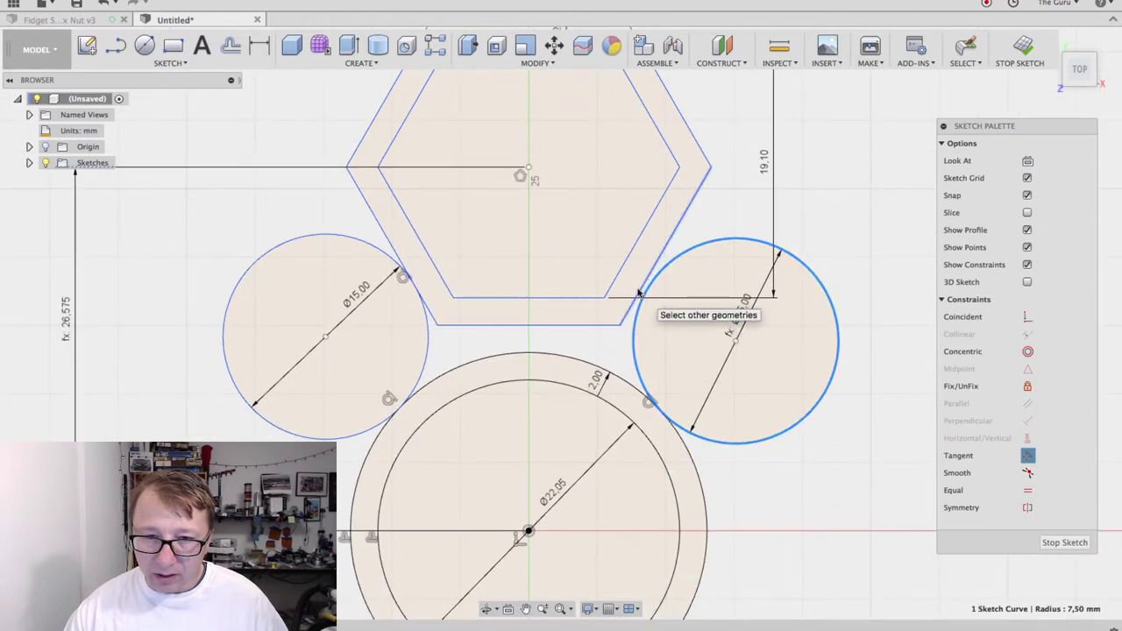
left_click(639, 299)
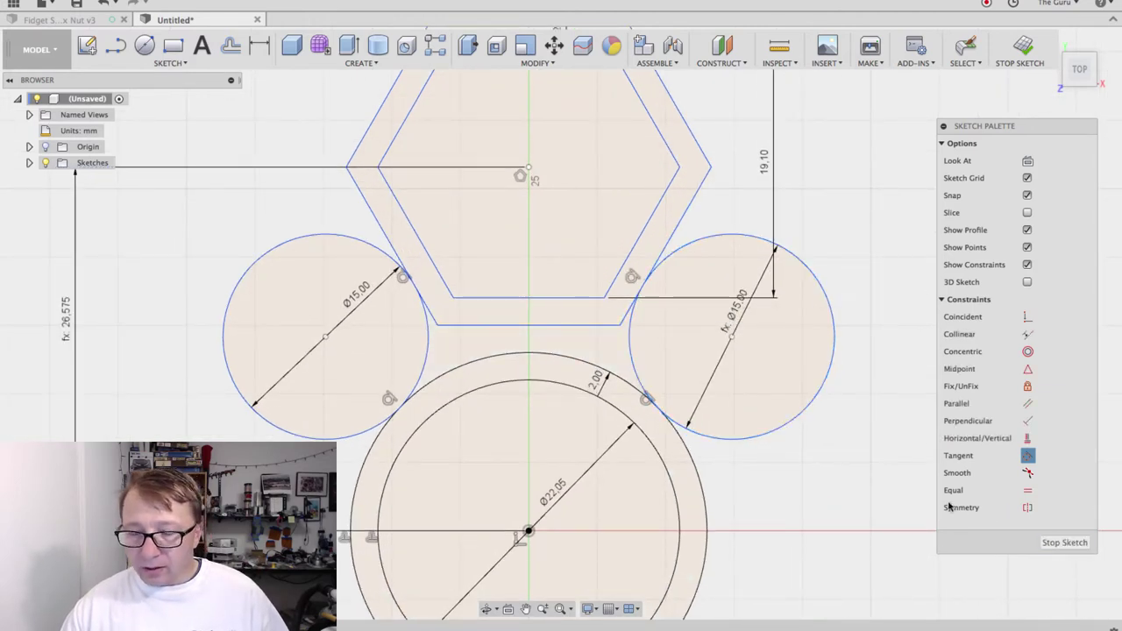
key("Escape")
scroll(608, 391, "down", 3)
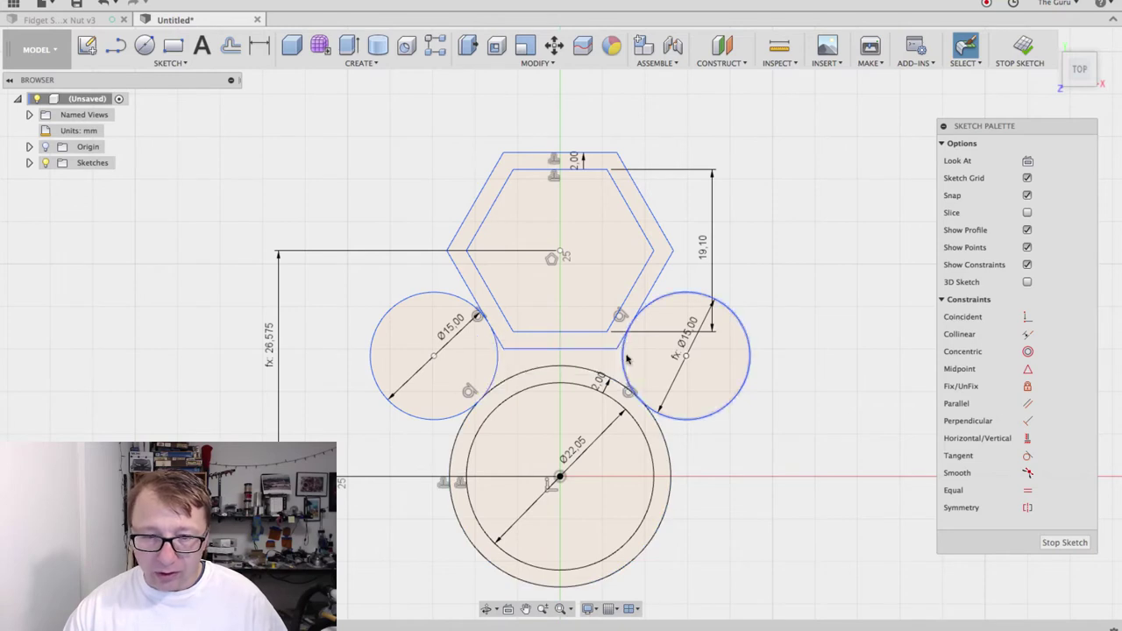
scroll(700, 403, "up", 1)
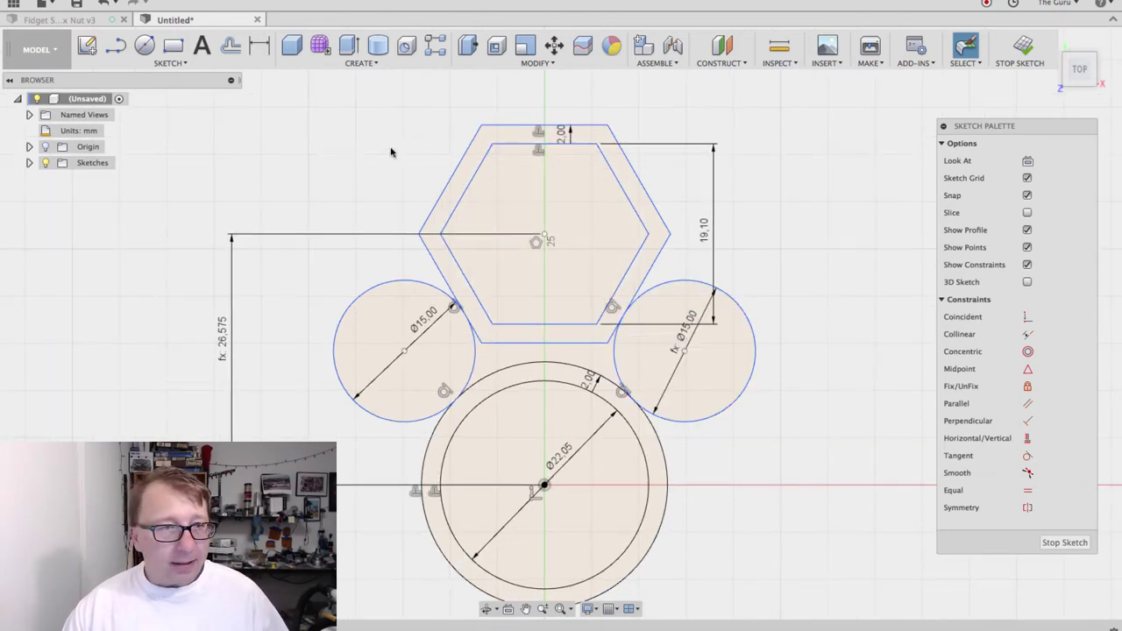
Step: Draw a vertical construction line through the left circle from top to bottom
left_click(169, 64)
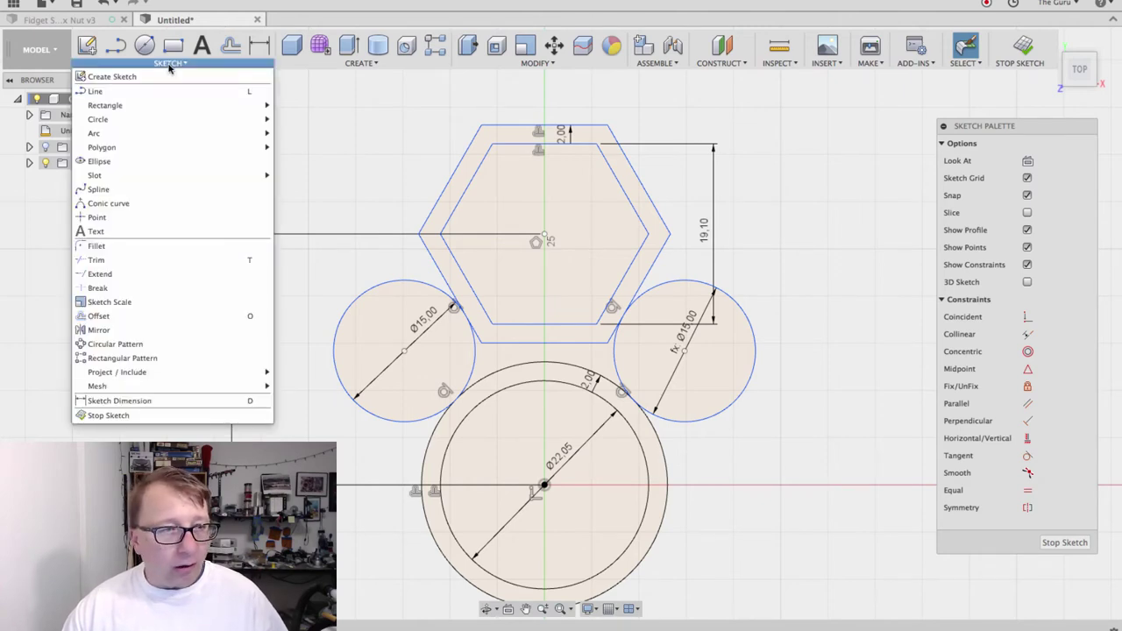
key("l")
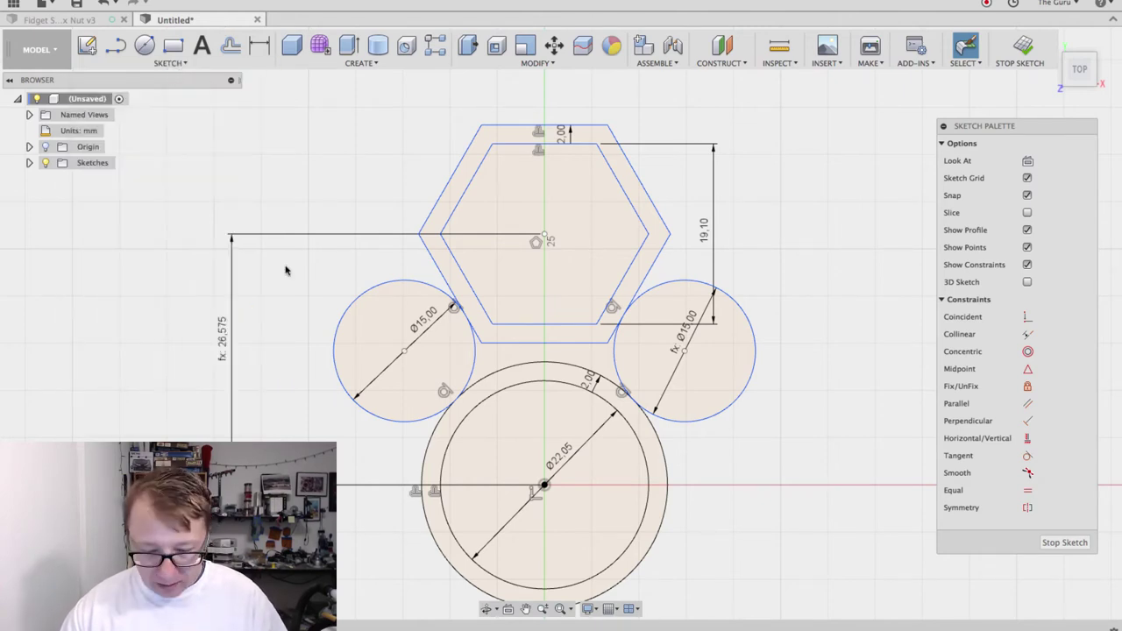
scroll(432, 361, "up", 3)
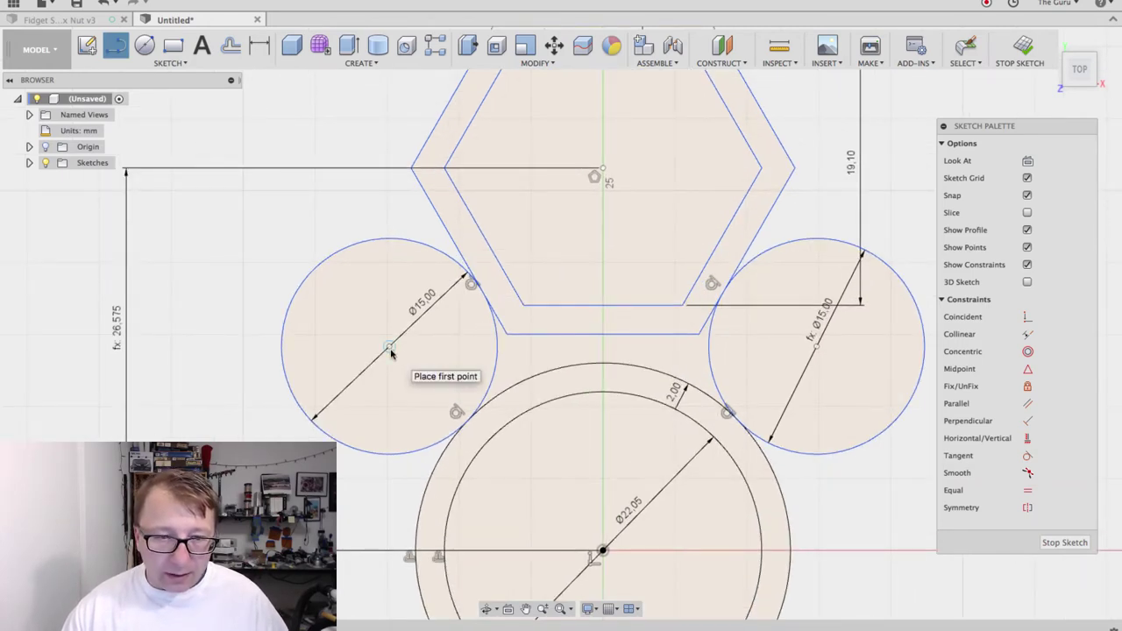
left_click(390, 222)
left_click(390, 471)
key("Escape")
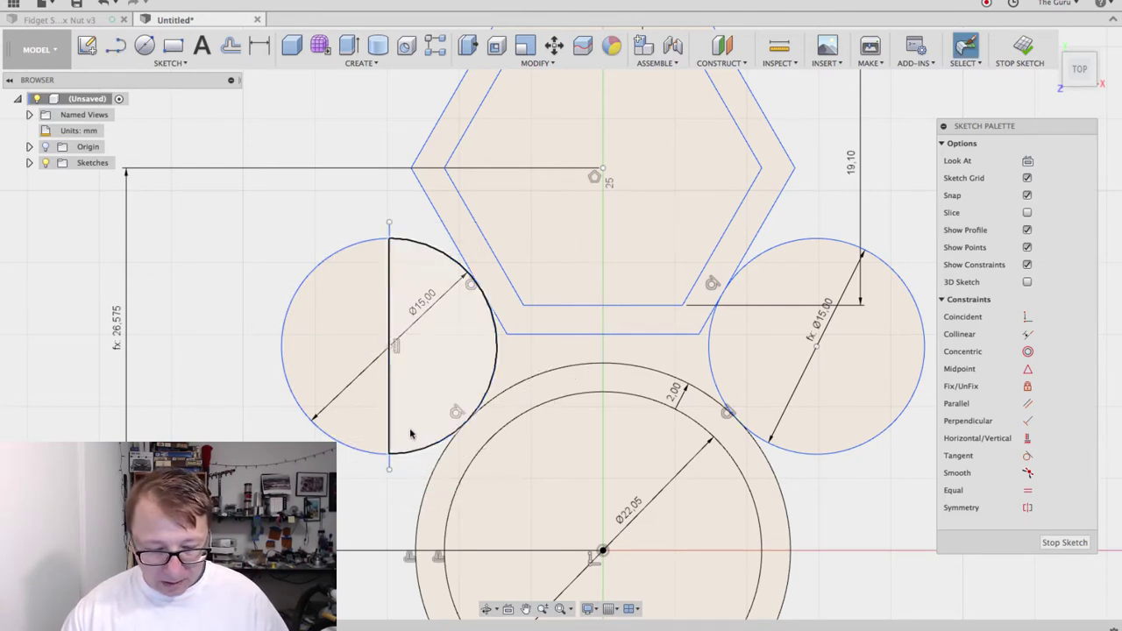
left_click(390, 408)
key("x")
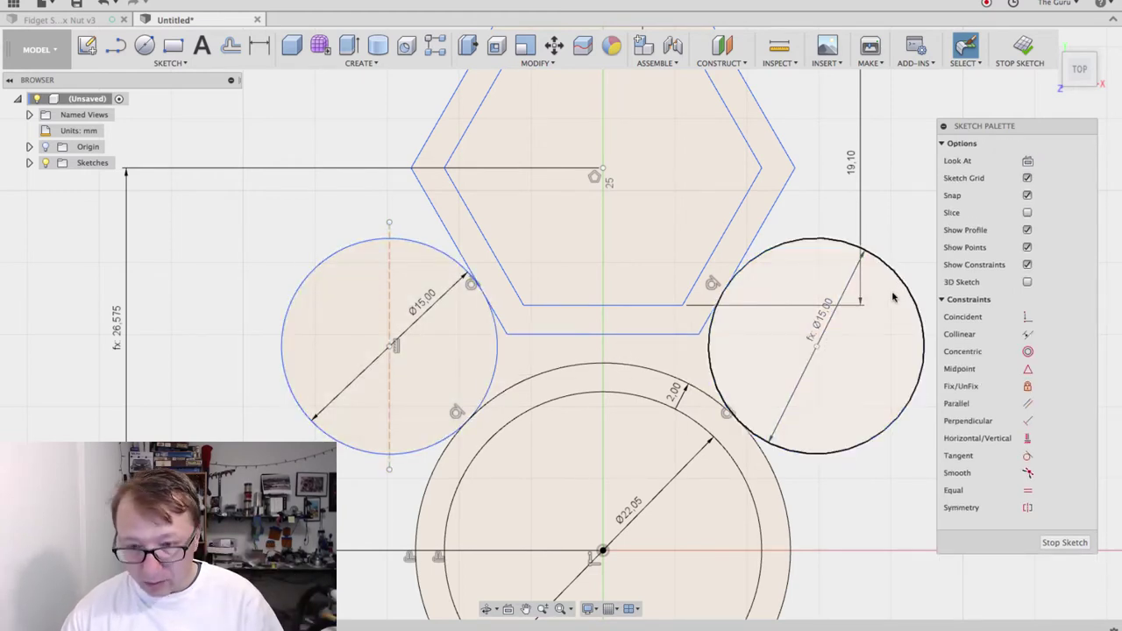
Step: Draw a matching vertical line through the right circle and select it
key("l")
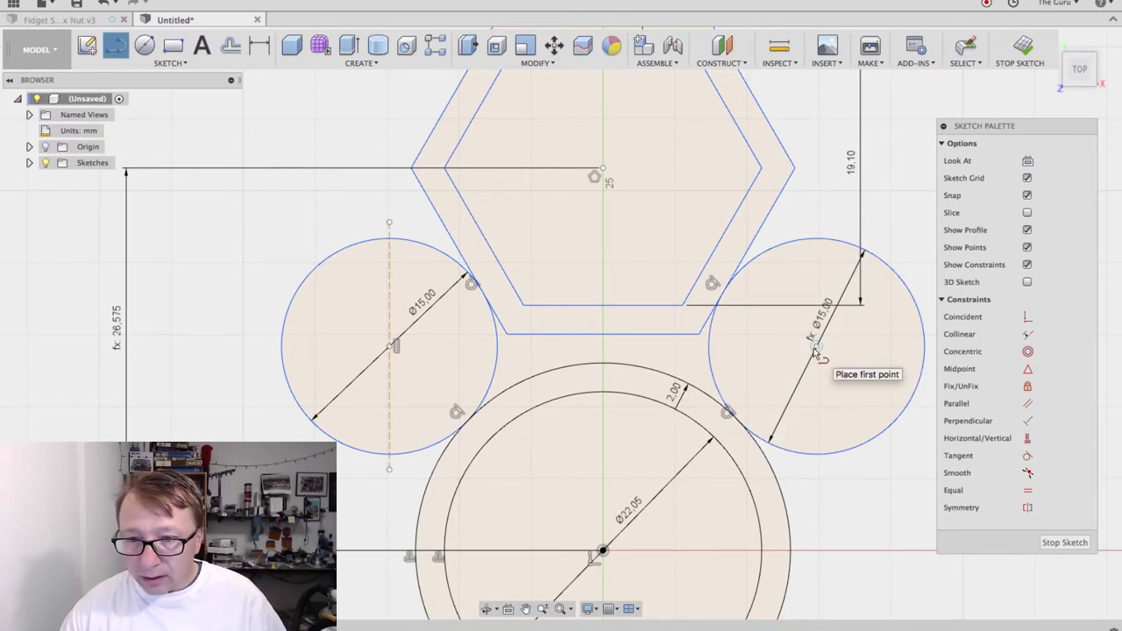
left_click(817, 227)
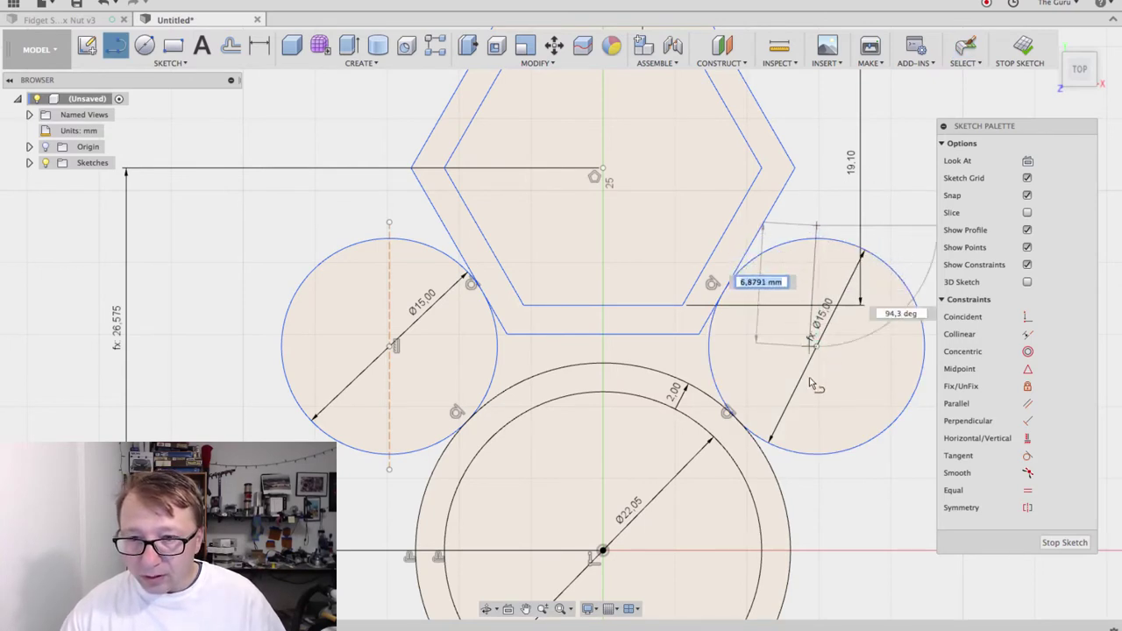
left_click(816, 466)
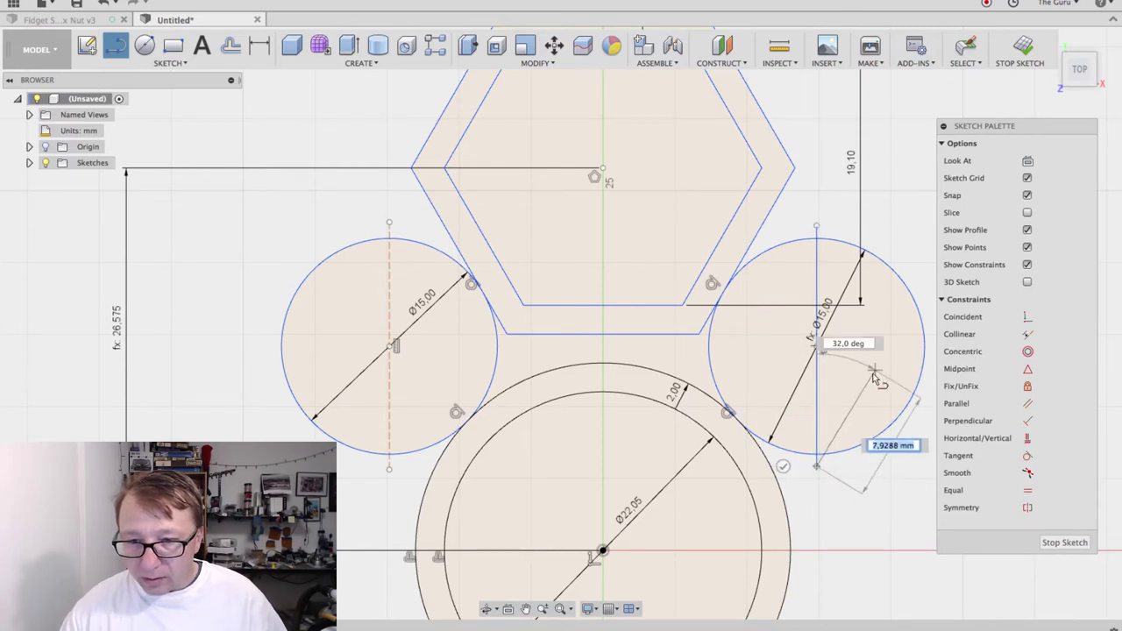
key("Escape")
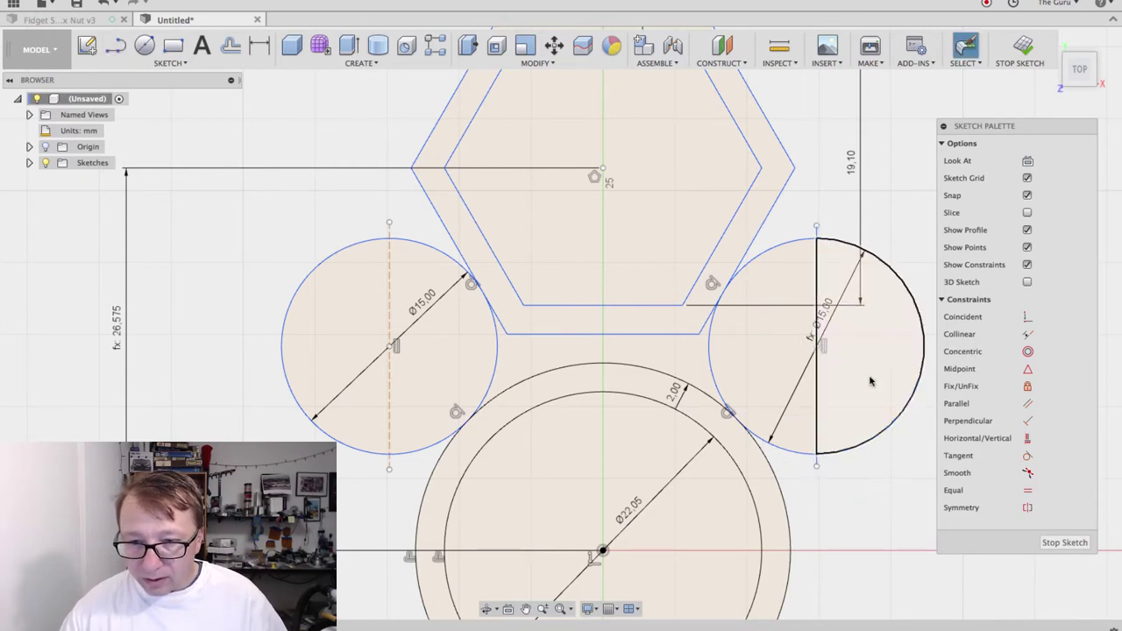
left_click(817, 406)
Step: Make the line construction and draw a 3-point arc in the left Ø15 circle, bulging inward
key("x")
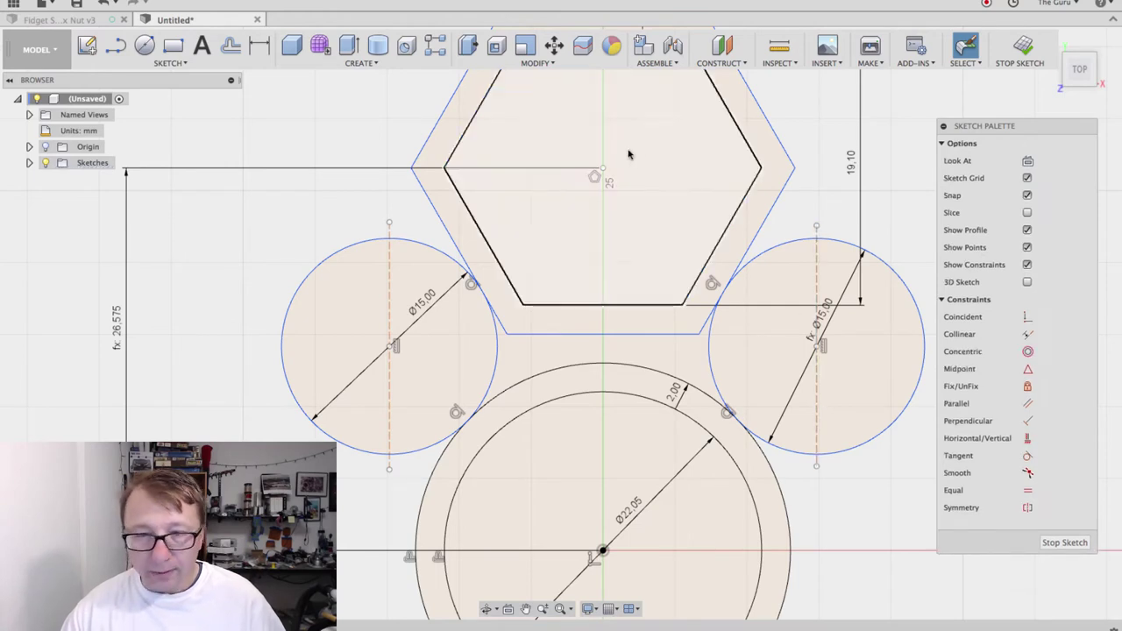
left_click(170, 63)
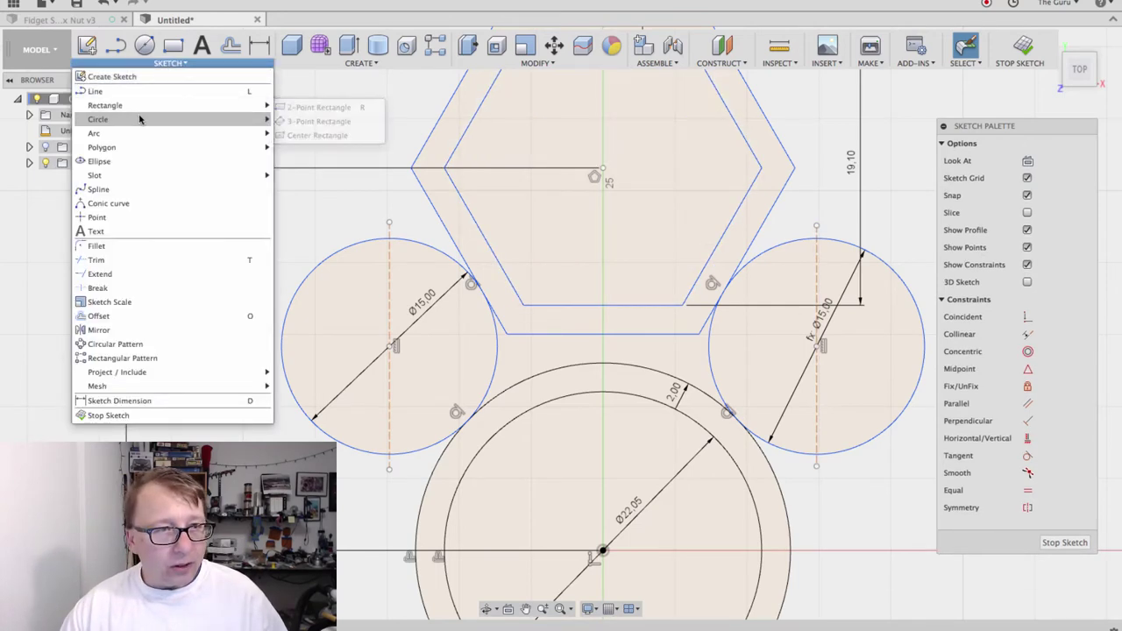
mouse_move(139, 120)
left_click(303, 136)
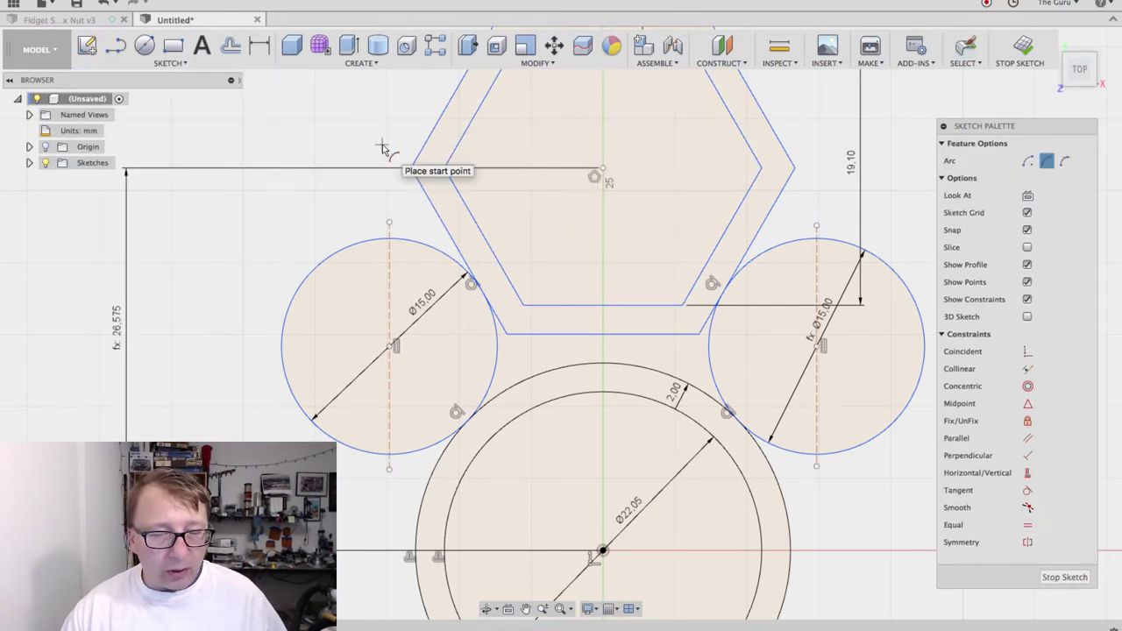
left_click(390, 239)
left_click(389, 455)
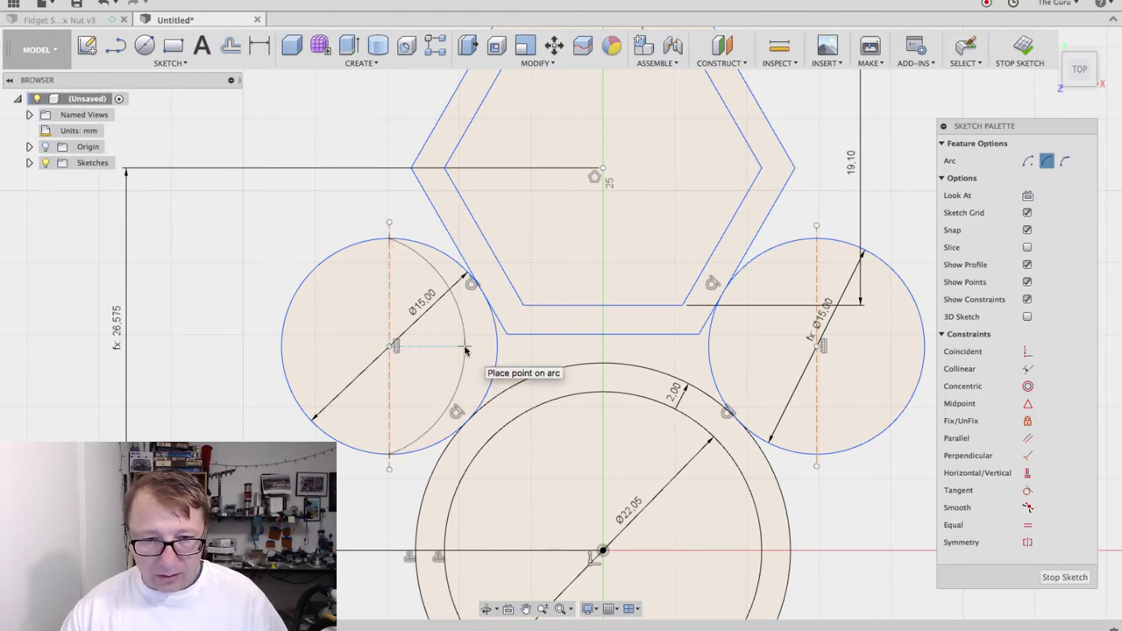
left_click(463, 348)
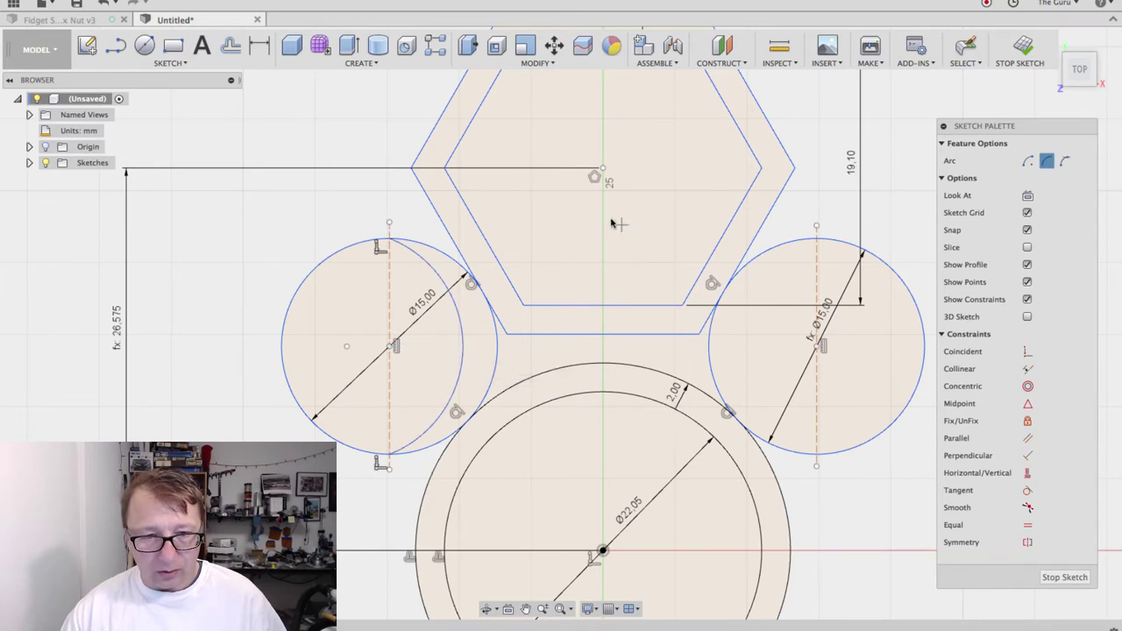
Step: Draw a matching top-to-bottom arc in the right Ø15 circle, bulging toward the centre
right_click(261, 208)
left_click(263, 162)
left_click(816, 227)
left_click(816, 464)
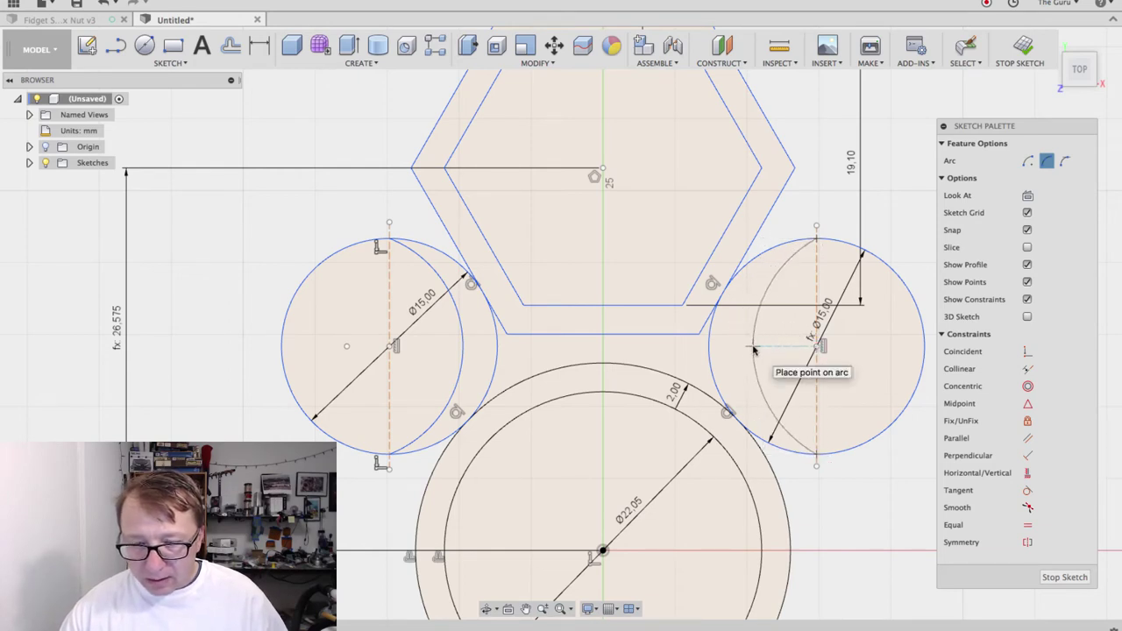
left_click(753, 350)
key("Escape")
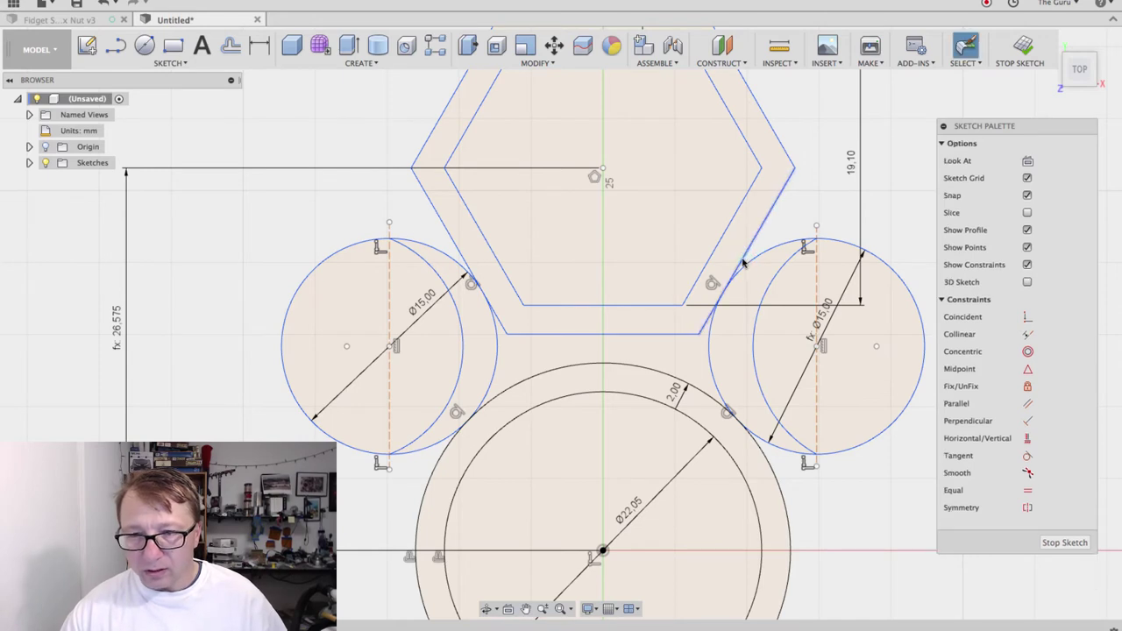
key("d")
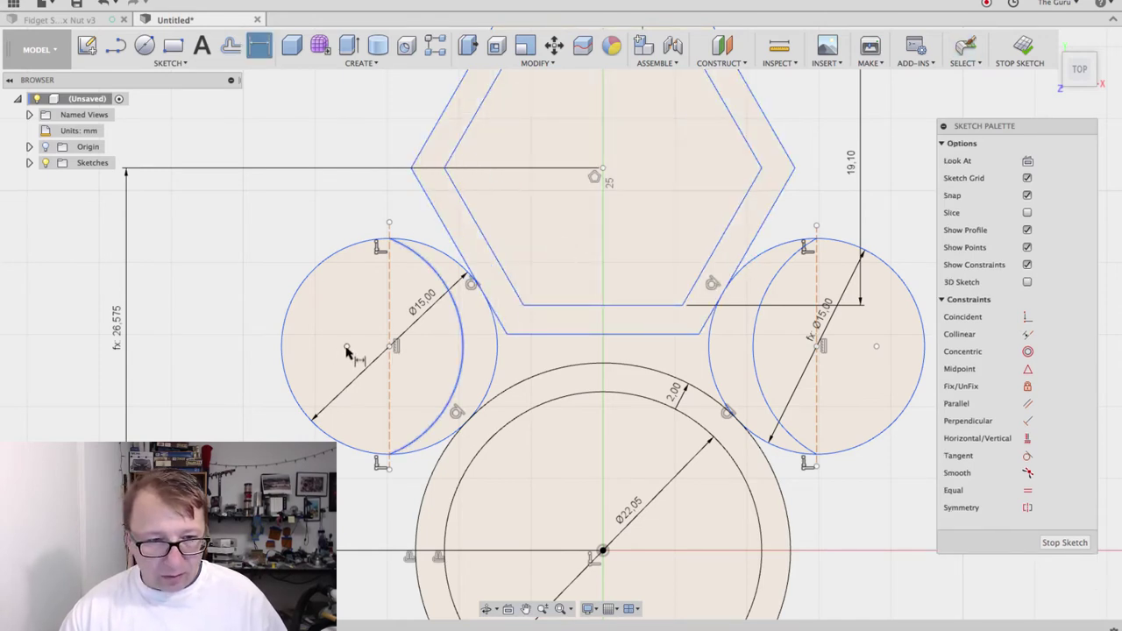
Step: Dimension the left circle's offset from its arc centre to 3 mm
left_click(390, 347)
left_click(347, 346)
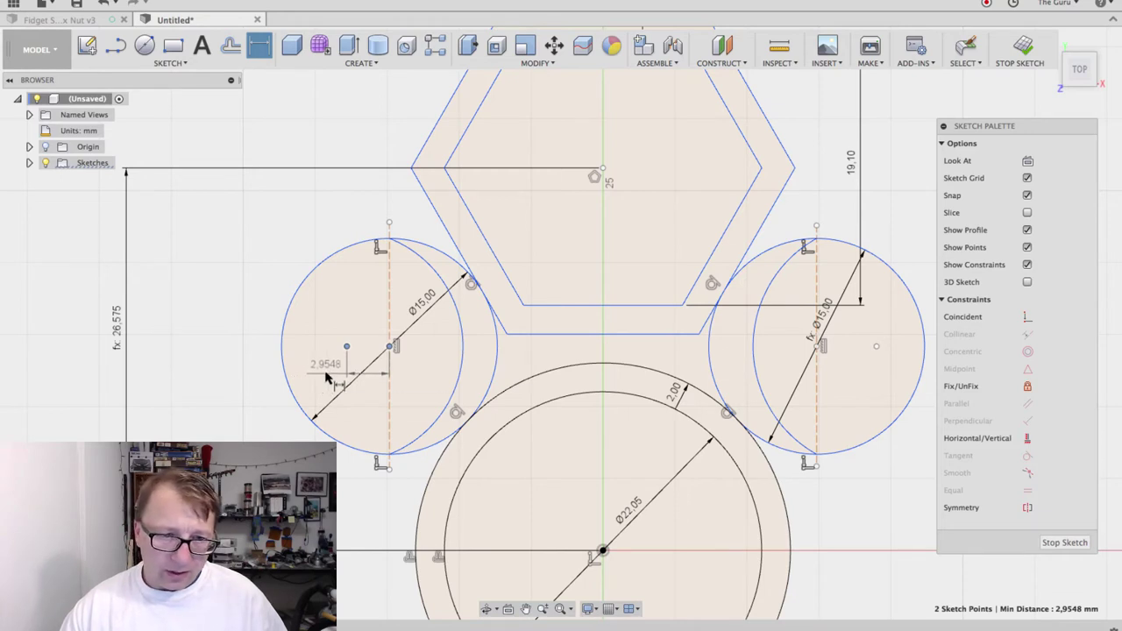
left_click(323, 374)
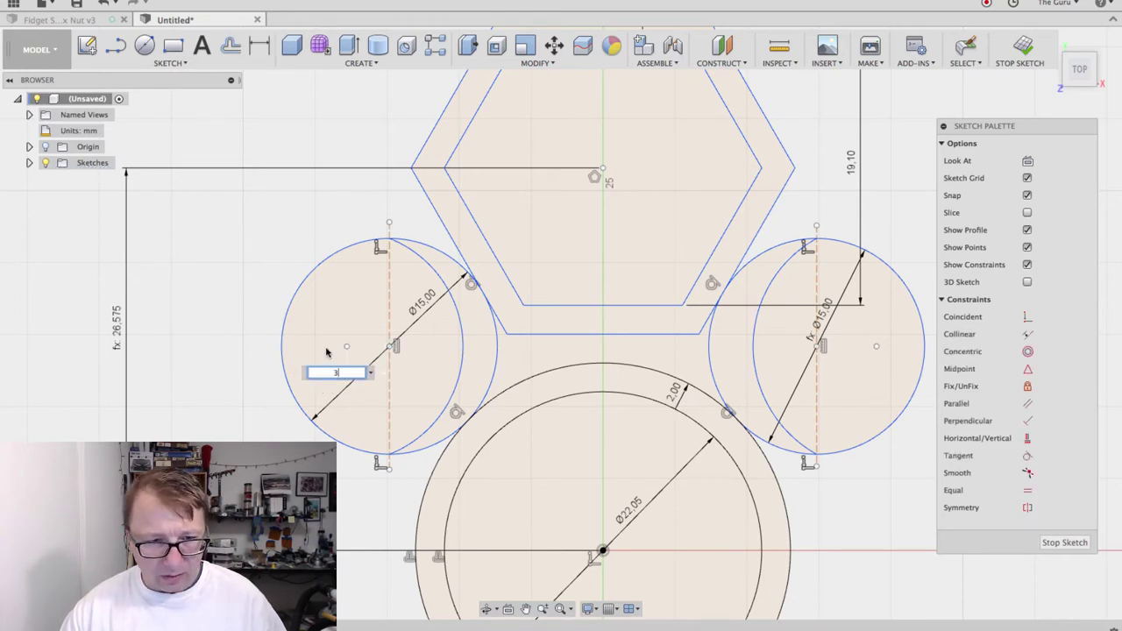
type("3")
key("Return")
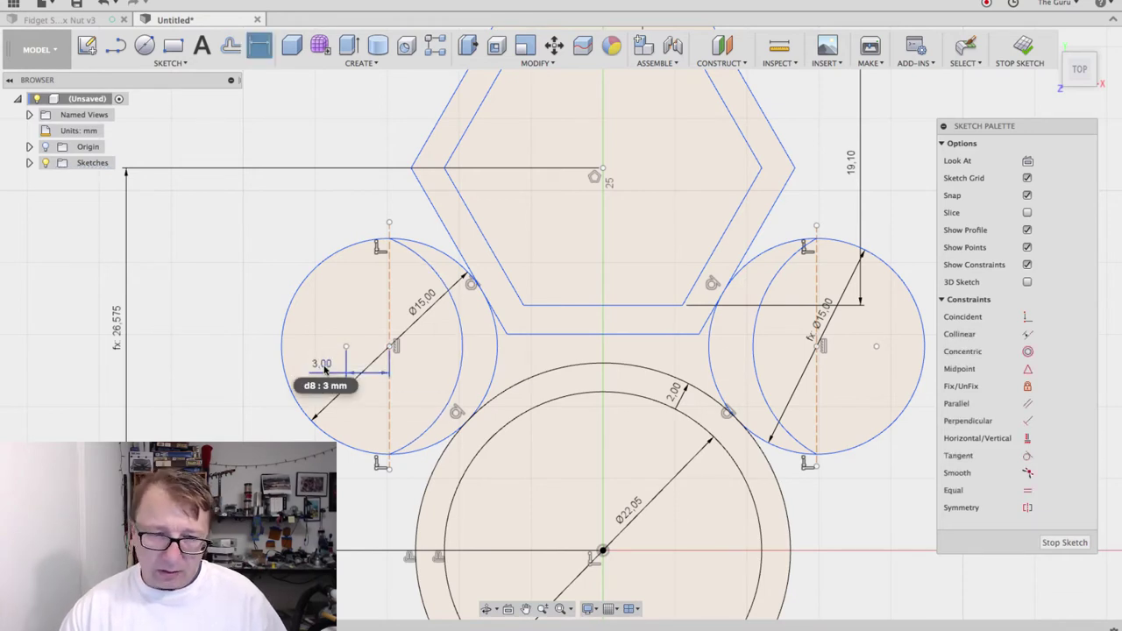
double_click(324, 368)
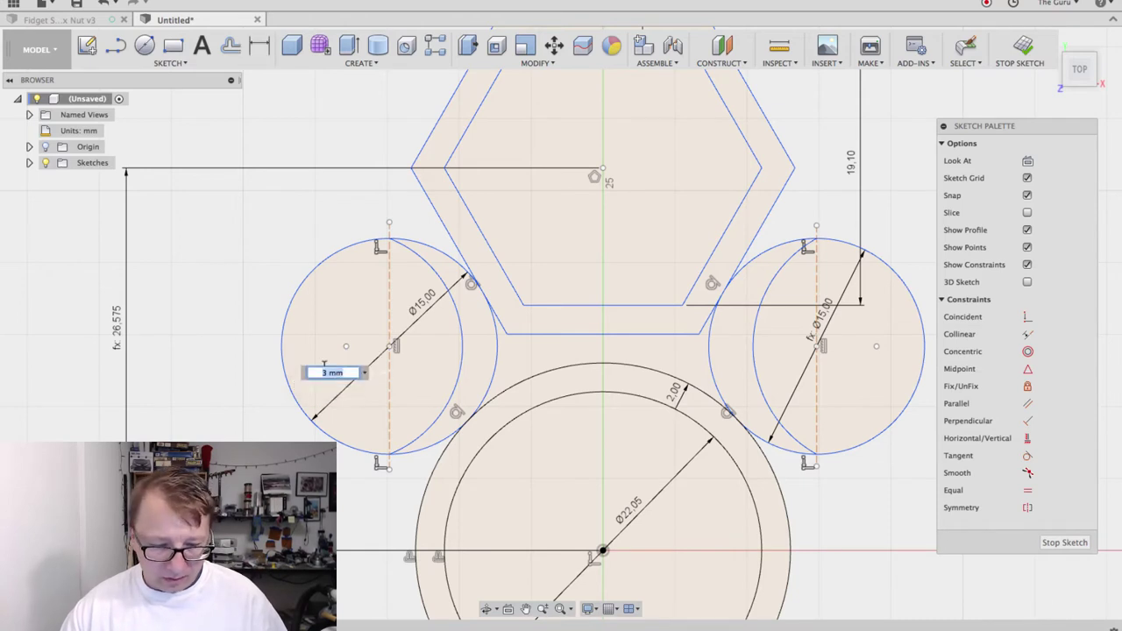
type("4")
key("Return")
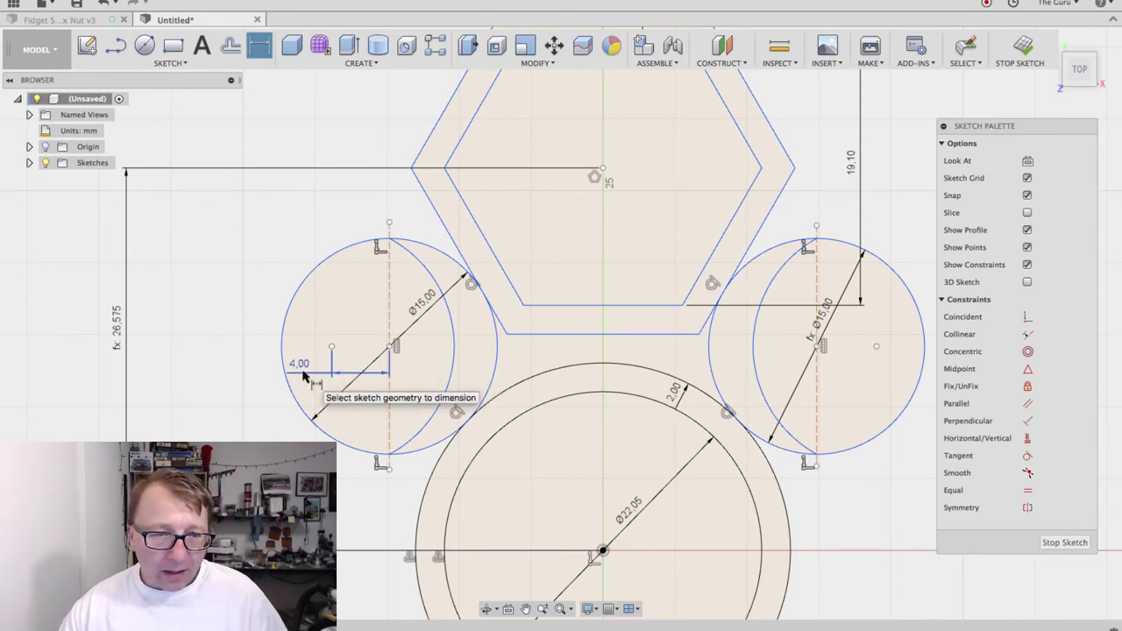
left_click_drag(324, 370, 323, 362)
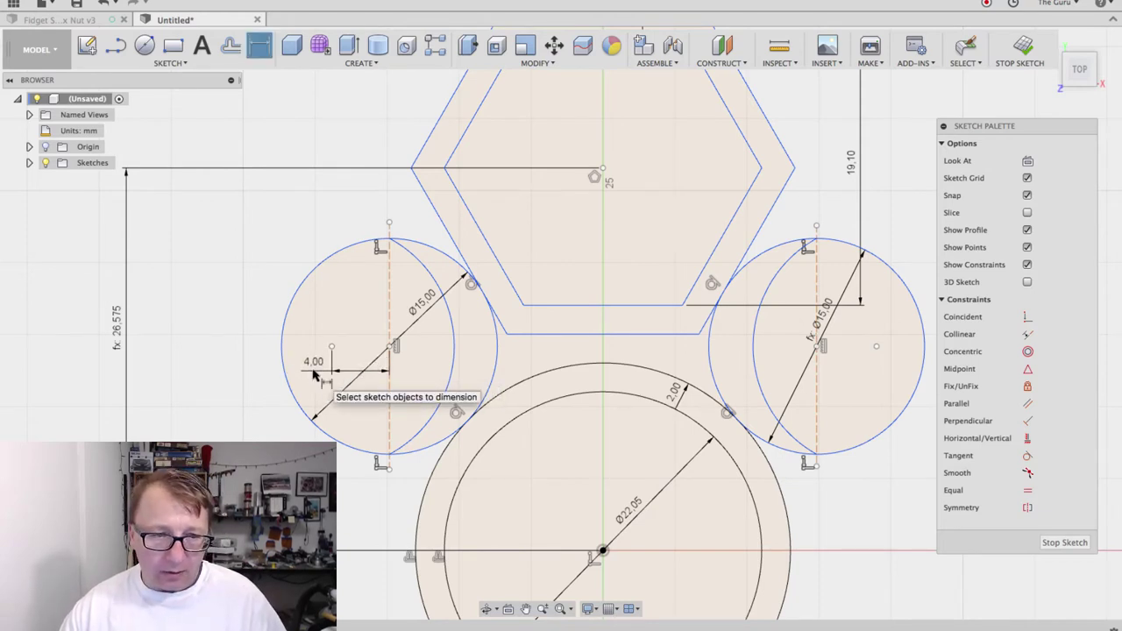
key("Escape")
left_click(317, 369)
type("3")
key("Return")
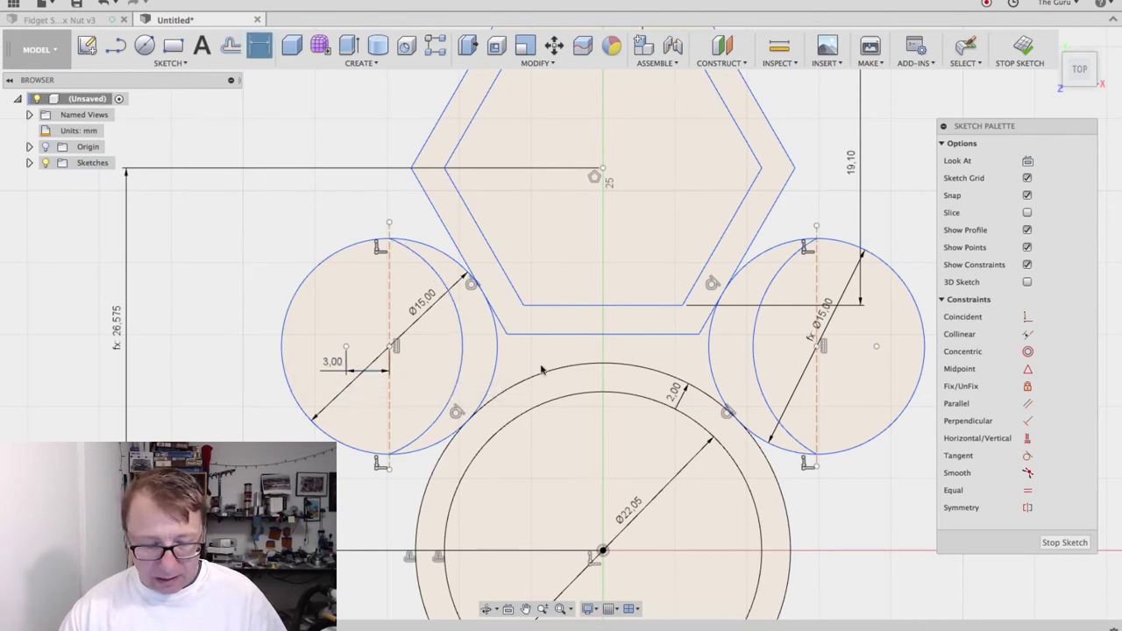
Step: Dimension the right circle's centre offset to 3 mm as well
left_click(817, 348)
left_click(876, 347)
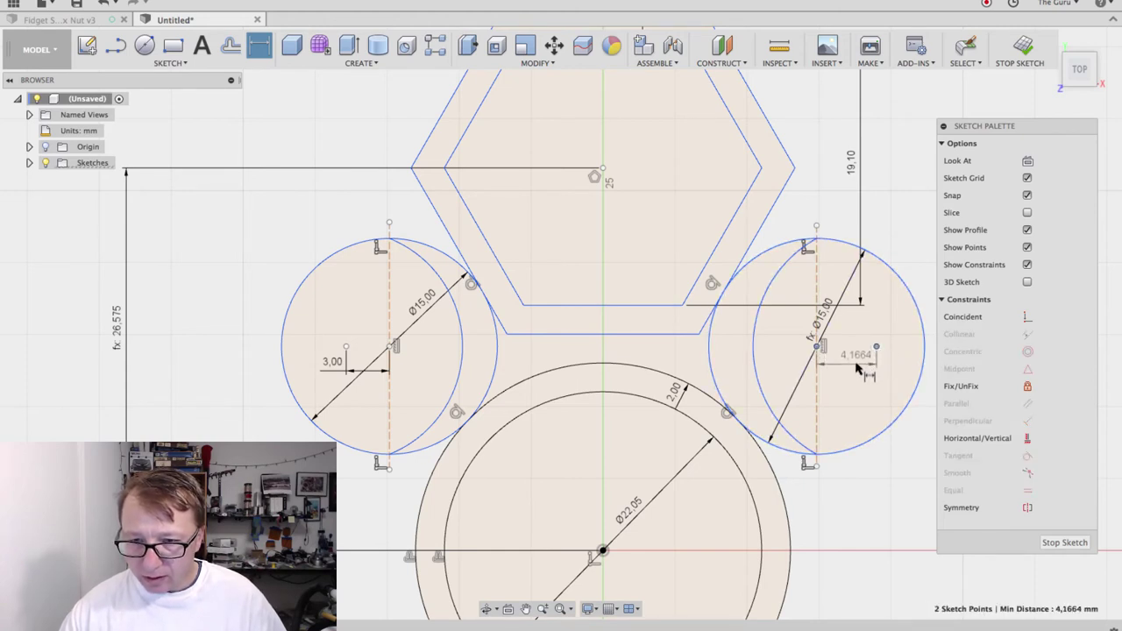
left_click(852, 368)
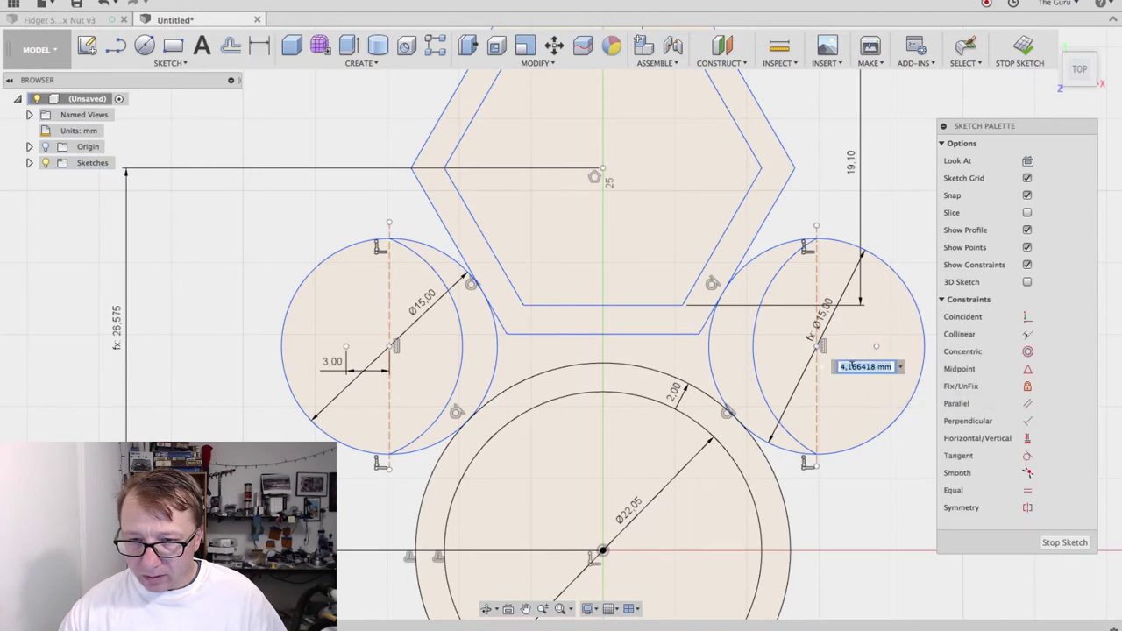
type("3")
key("Return")
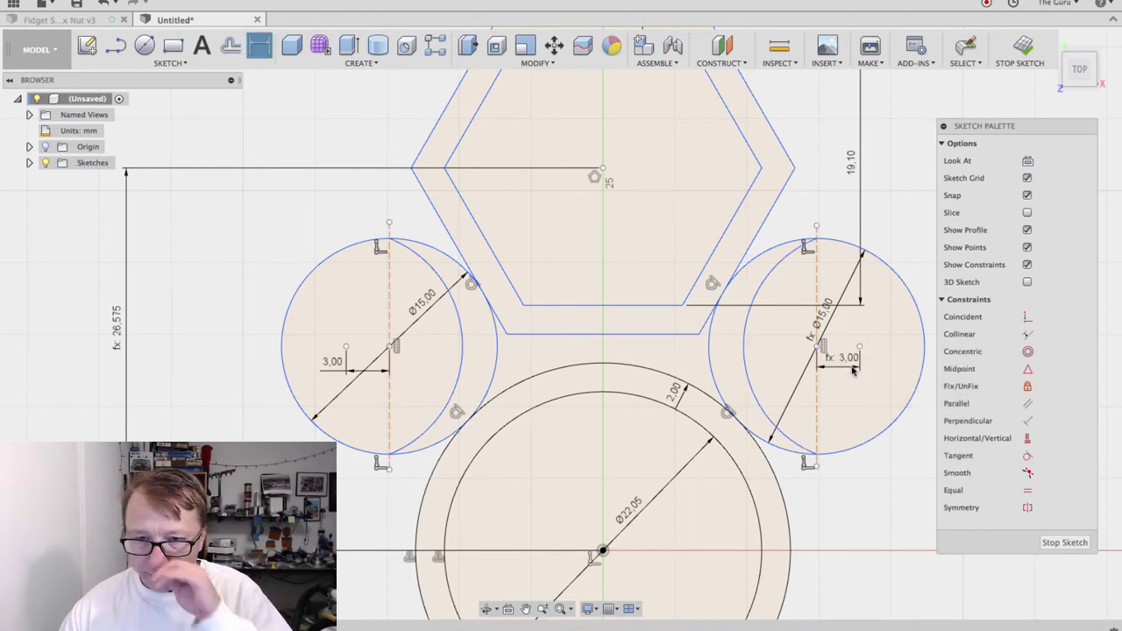
left_click(1065, 542)
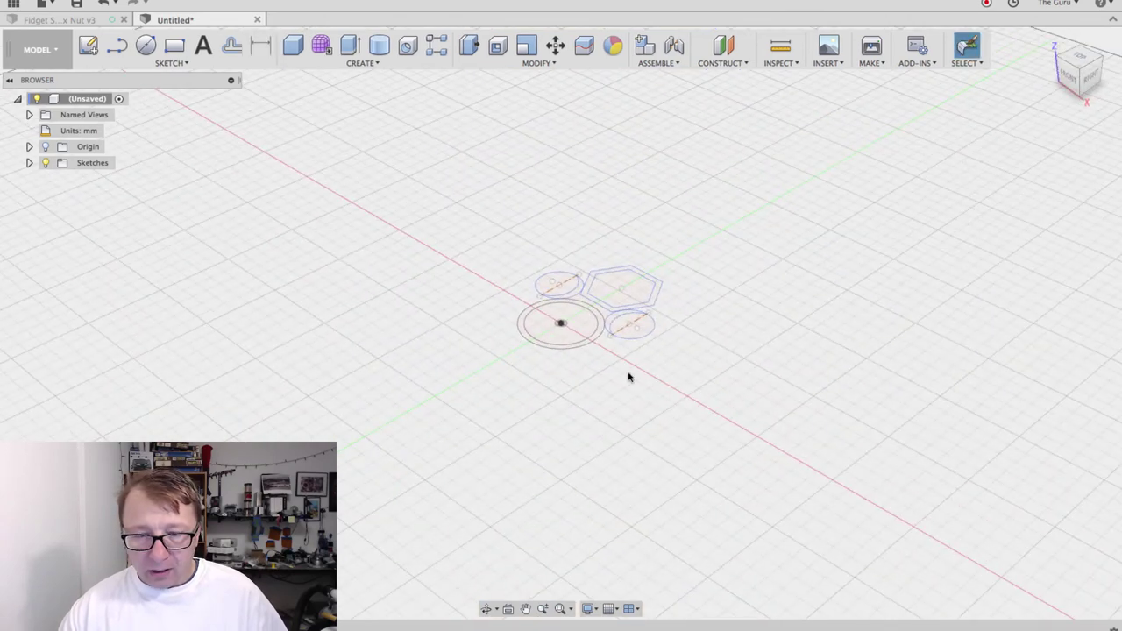
left_click(29, 162)
double_click(103, 179)
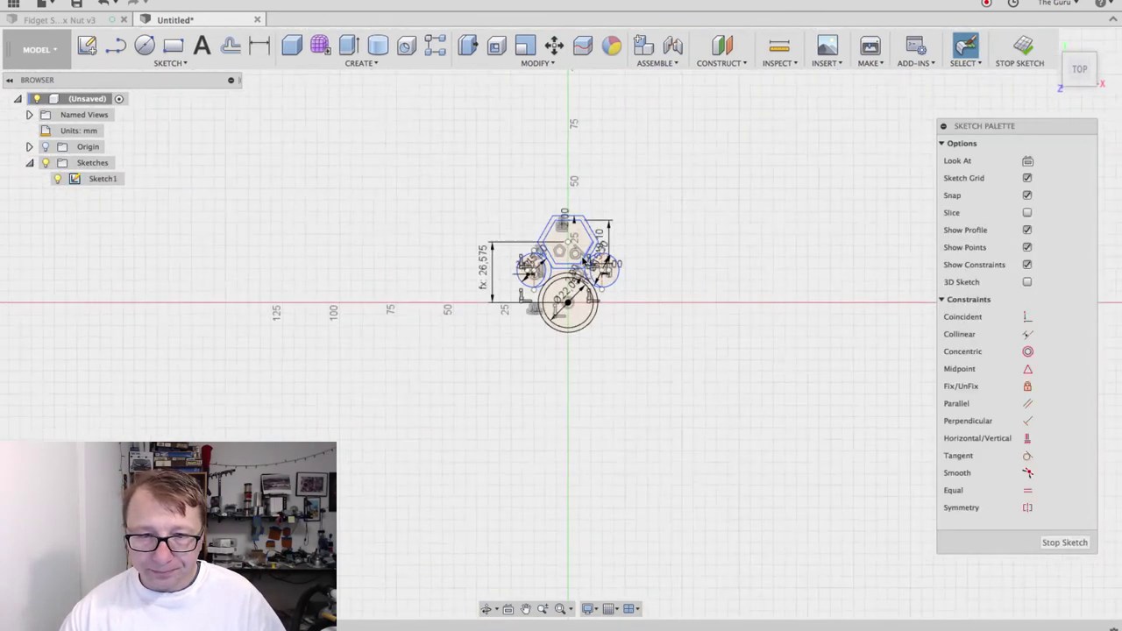
scroll(583, 260, "up", 10)
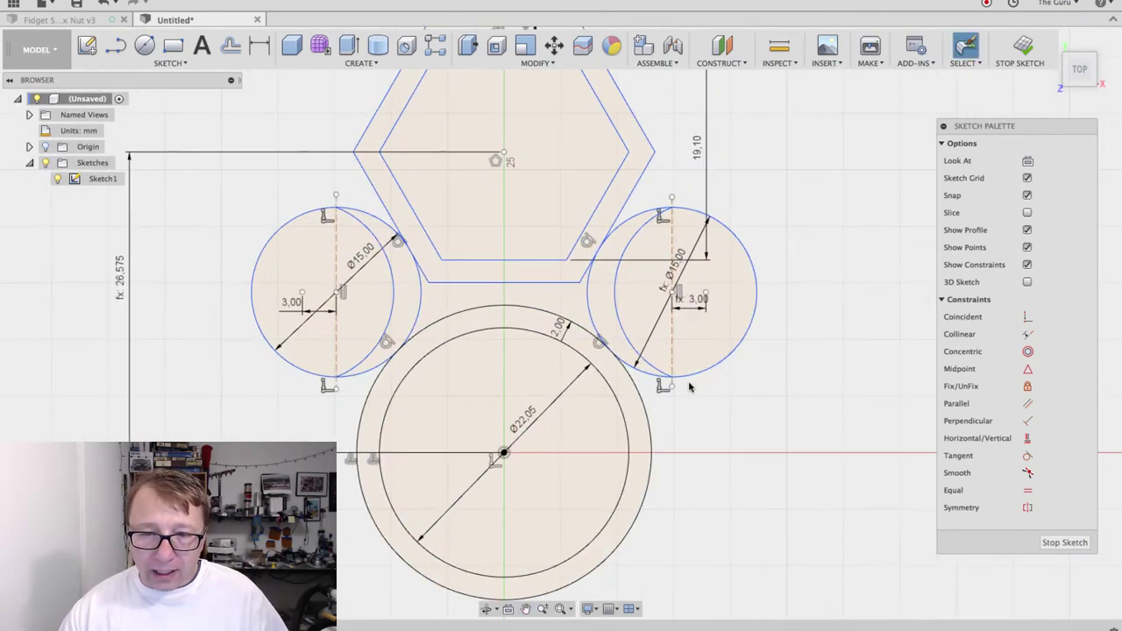
Step: Trim away both side circles' outer arcs, a hexagon segment and the left inner arc
mouse_move(690, 387)
middle_mouse_down()
mouse_move(762, 385)
mouse_move(812, 355)
middle_mouse_up()
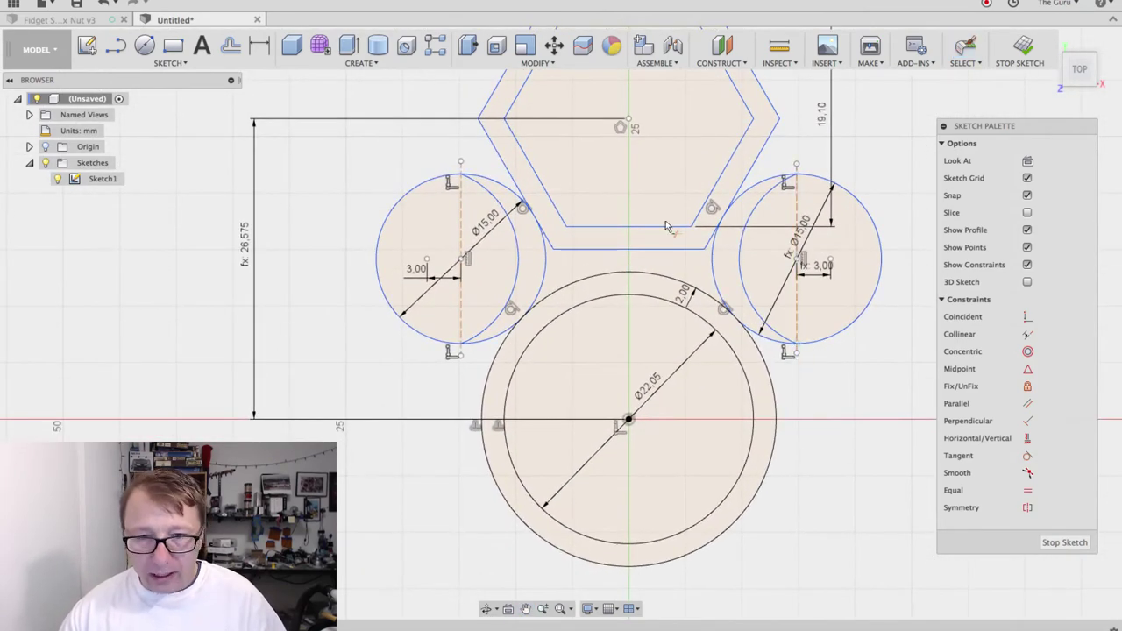
left_click(883, 265)
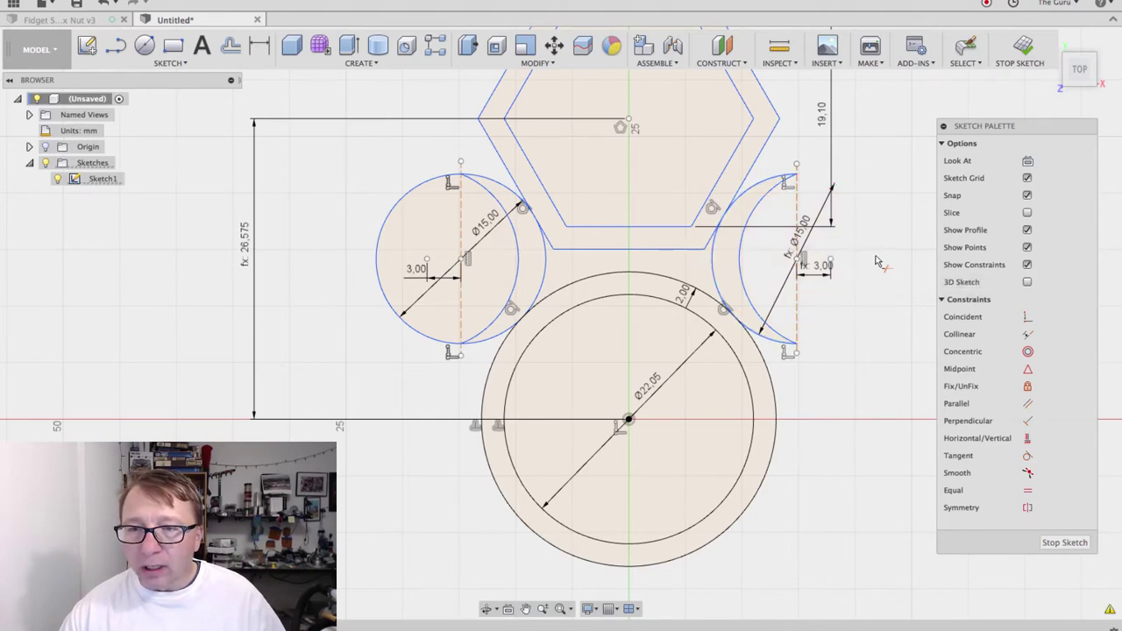
left_click(379, 250)
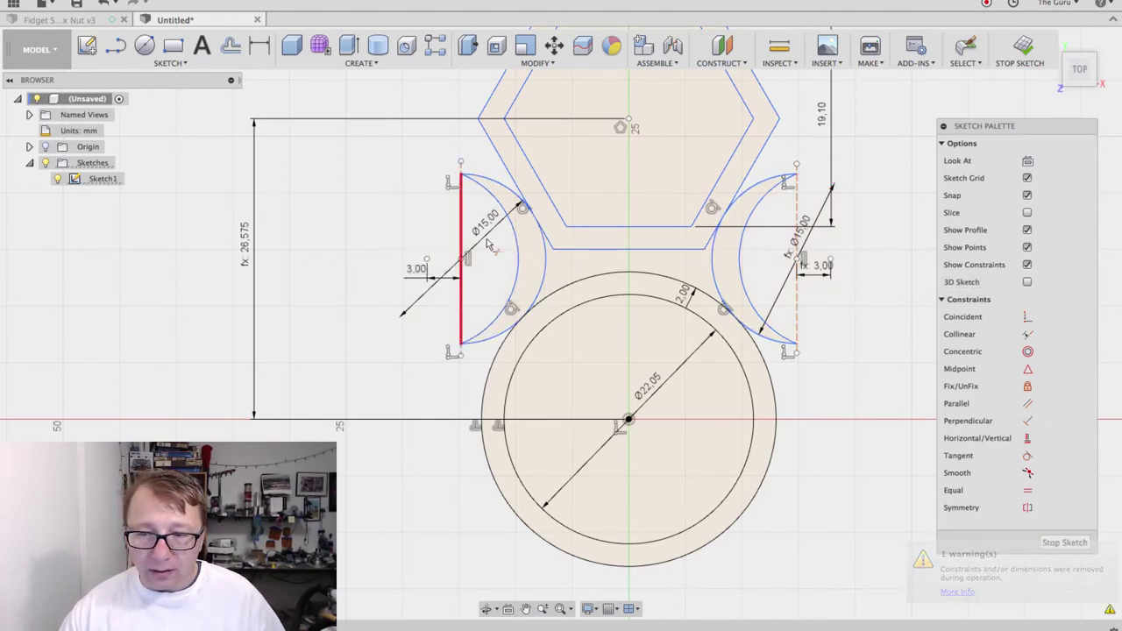
left_click(567, 247)
scroll(610, 245, "up", 2)
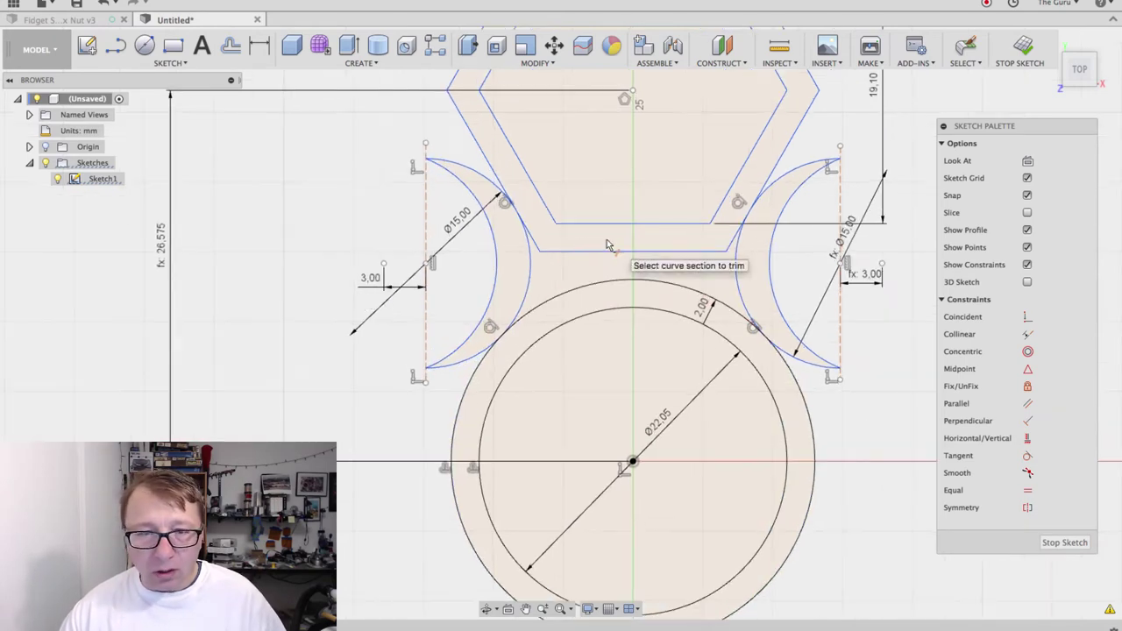
left_click(531, 276)
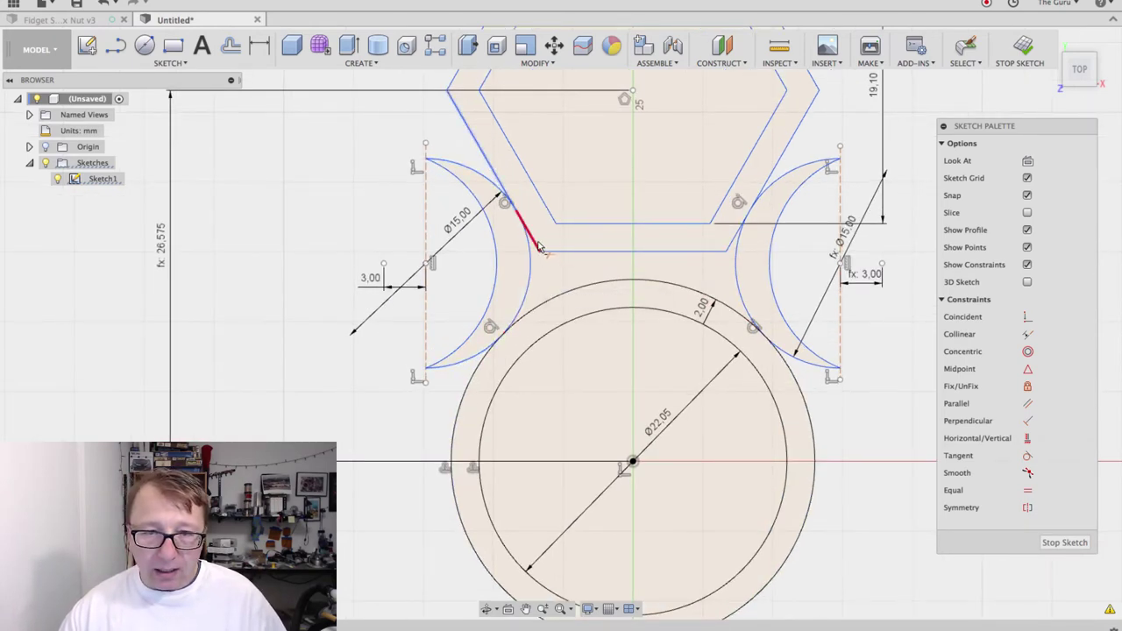
Step: Trim the remaining hexagon lines, the ring arc and the crescents' inner arcs
left_click(541, 250)
left_click(631, 252)
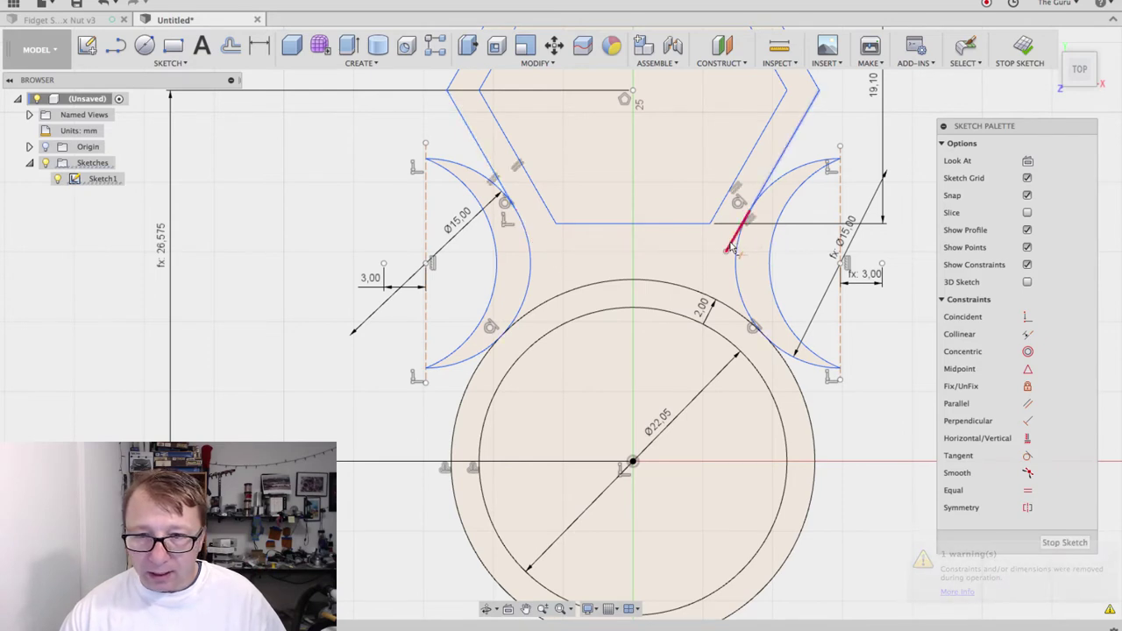
left_click(735, 235)
left_click(740, 321)
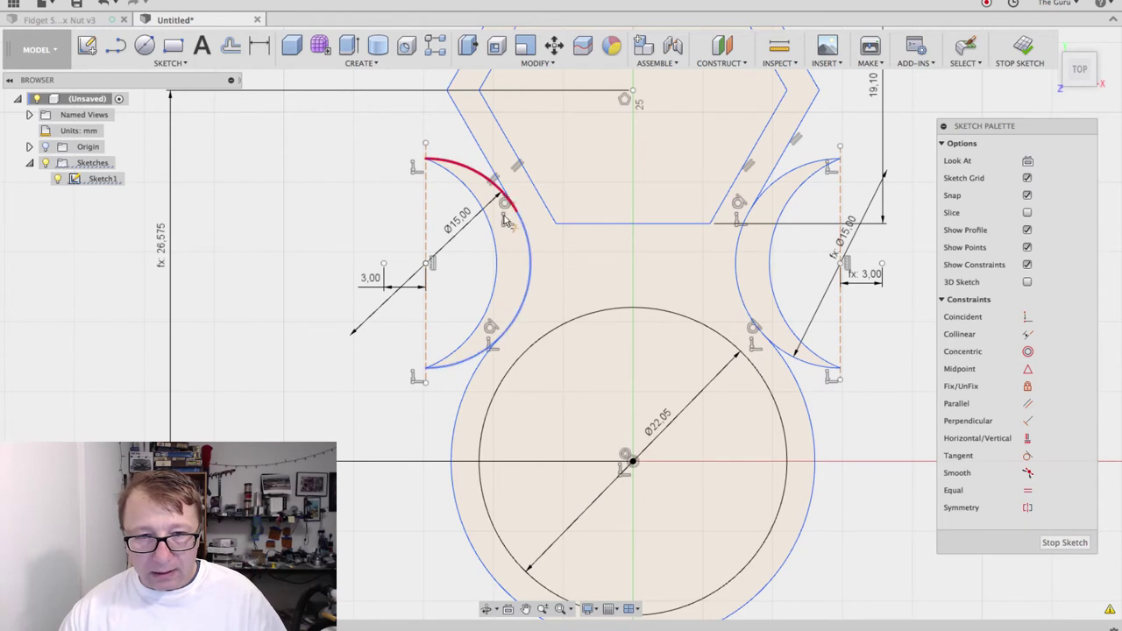
left_click(528, 255)
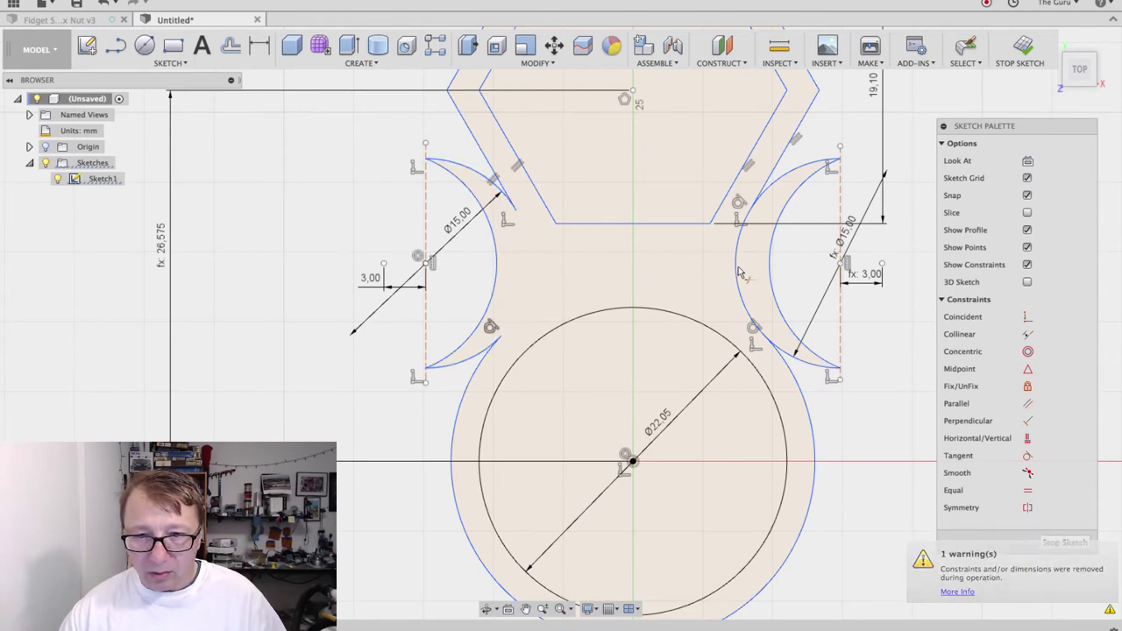
left_click(737, 274)
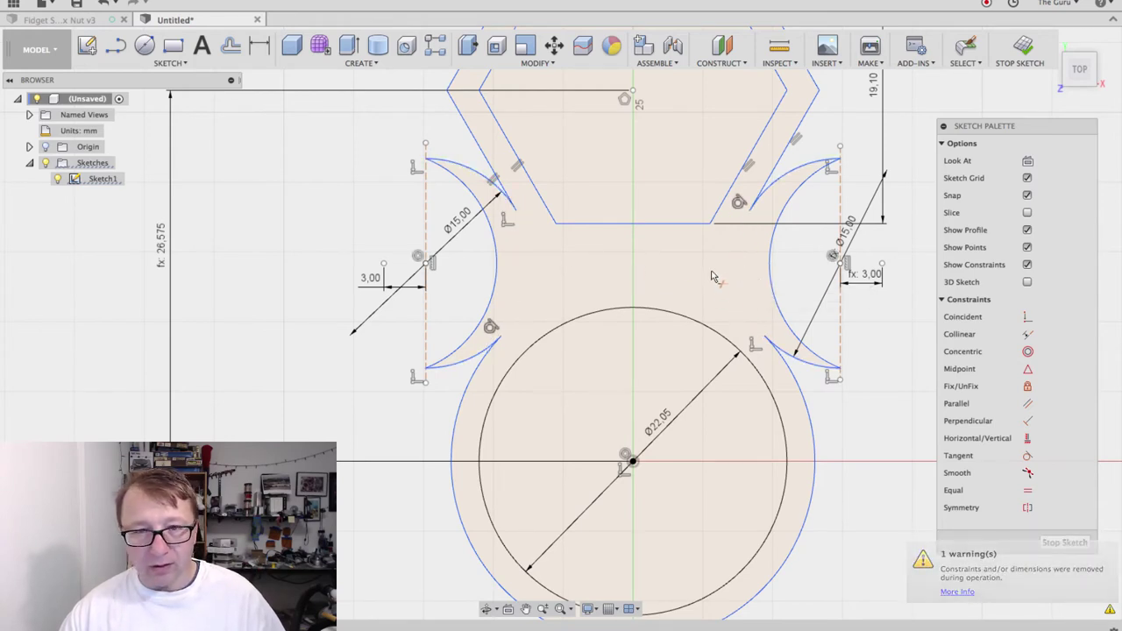
scroll(724, 301, "down", 1)
scroll(723, 291, "down", 3)
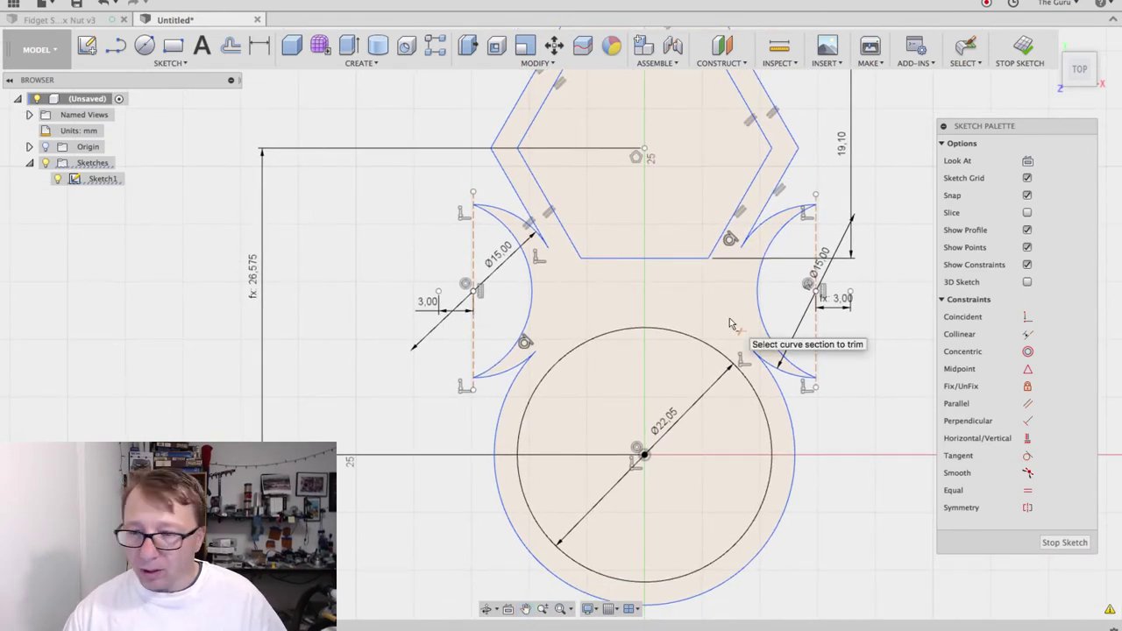
key("Escape")
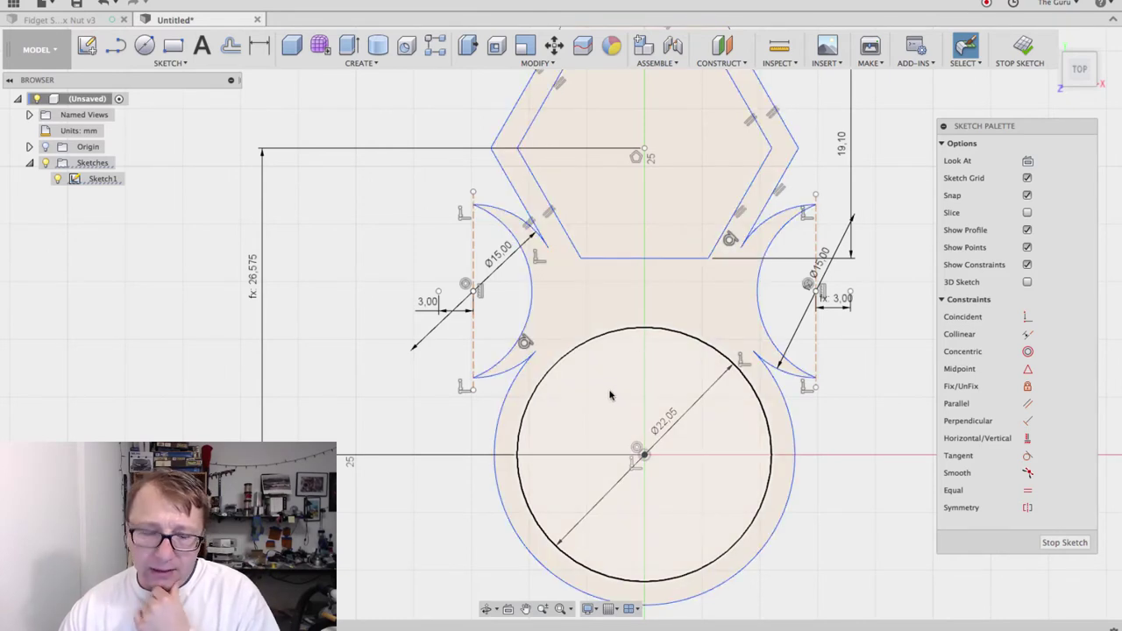
Step: Draw a thin rectangle between hexagon and ring, widening it left and raising its bottom edge
key("r")
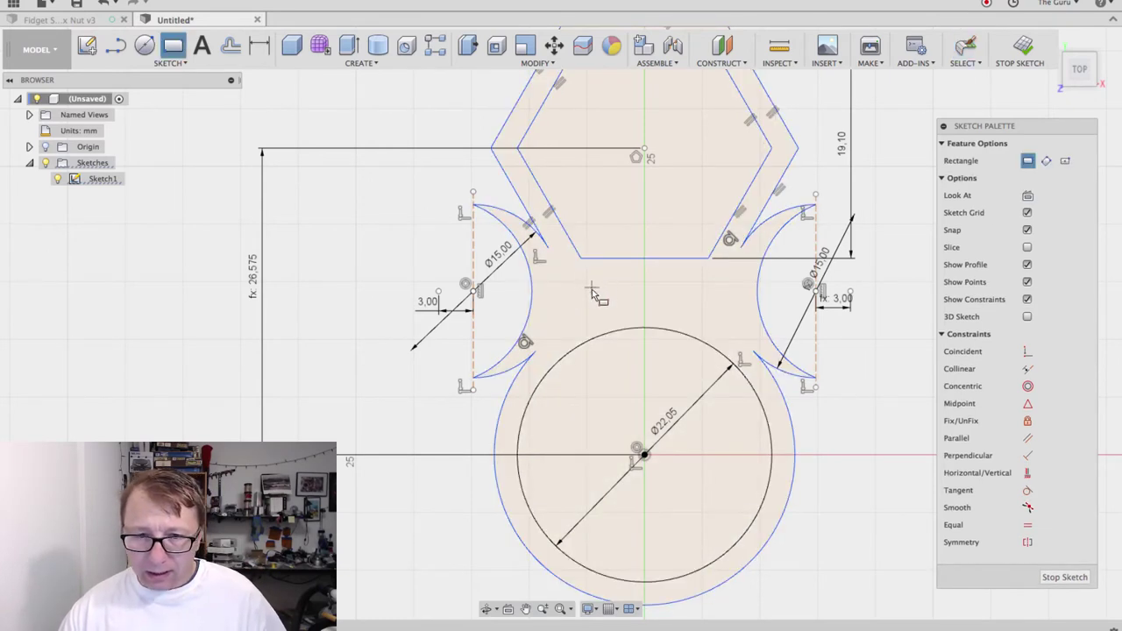
left_click(587, 283)
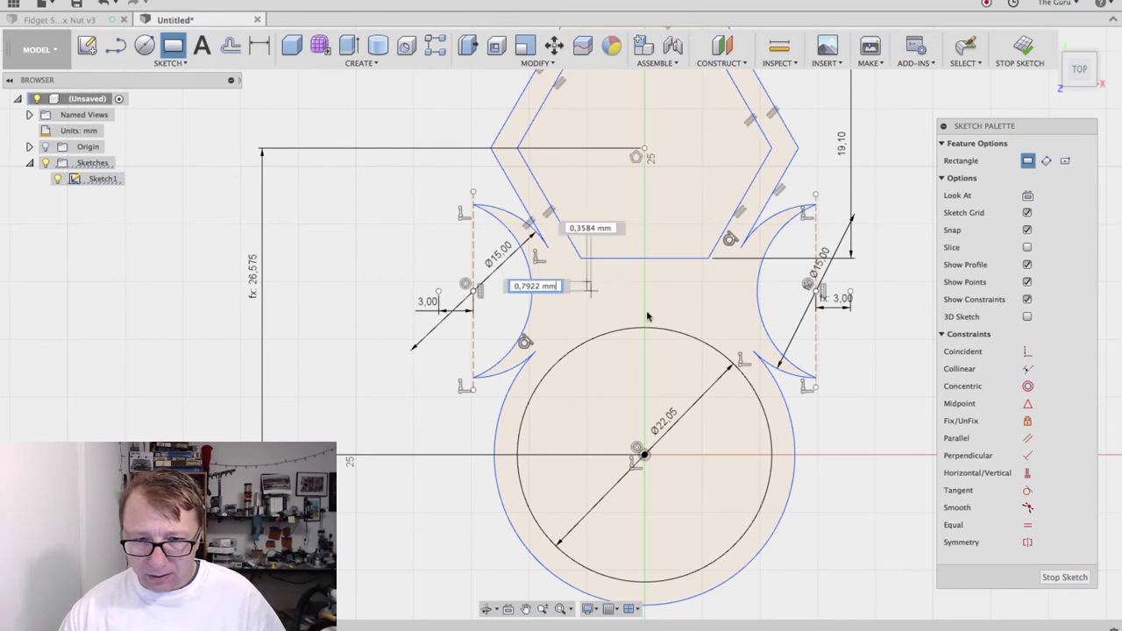
left_click(723, 316)
key("Escape")
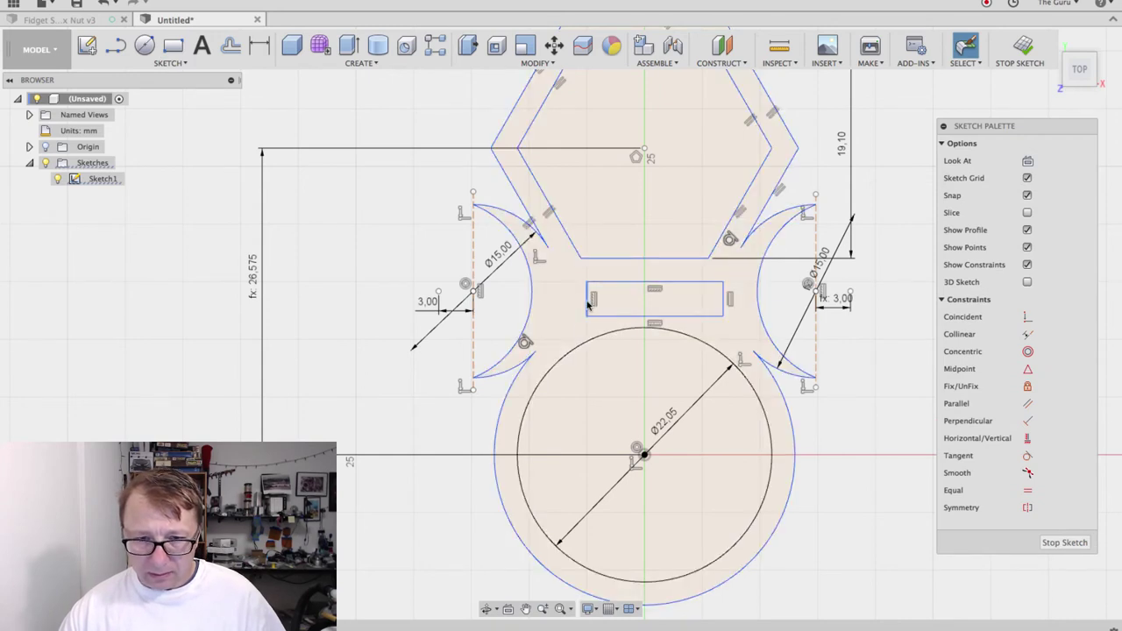
left_click_drag(588, 303, 570, 303)
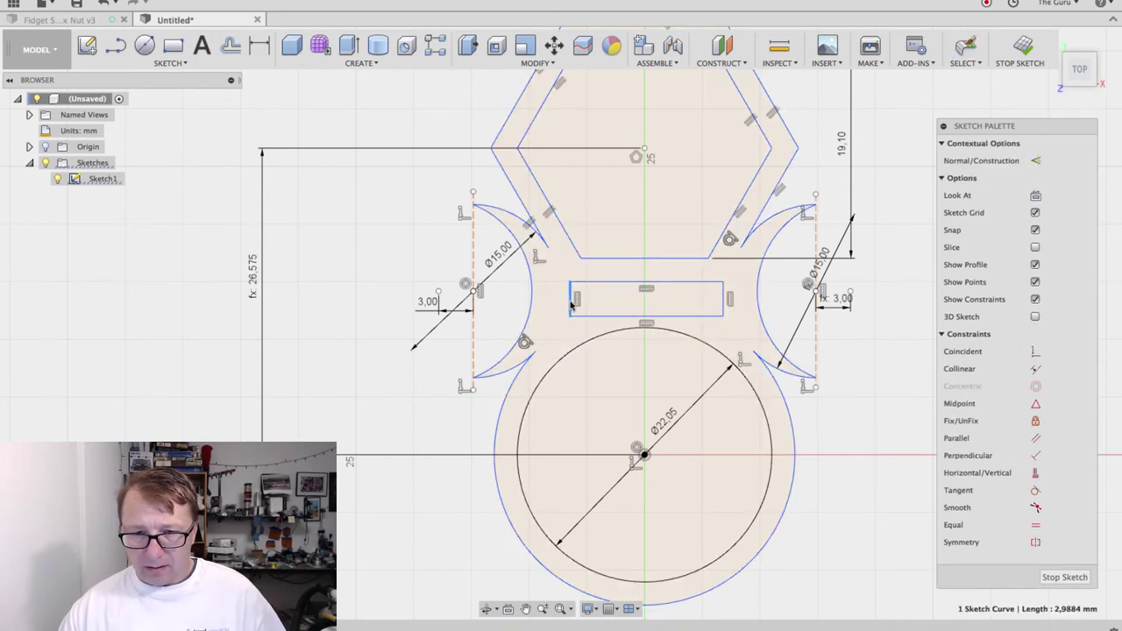
left_click_drag(664, 316, 663, 309)
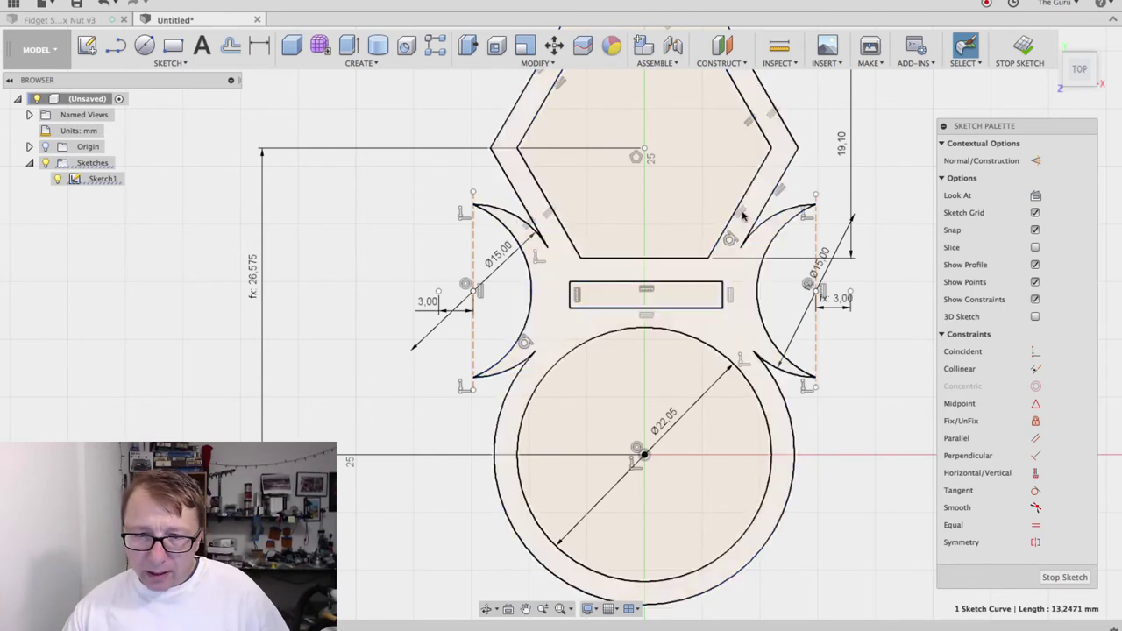
Step: Dimension the gap between the hexagon and the slot's top edge to 2 mm
key("d")
left_click(668, 282)
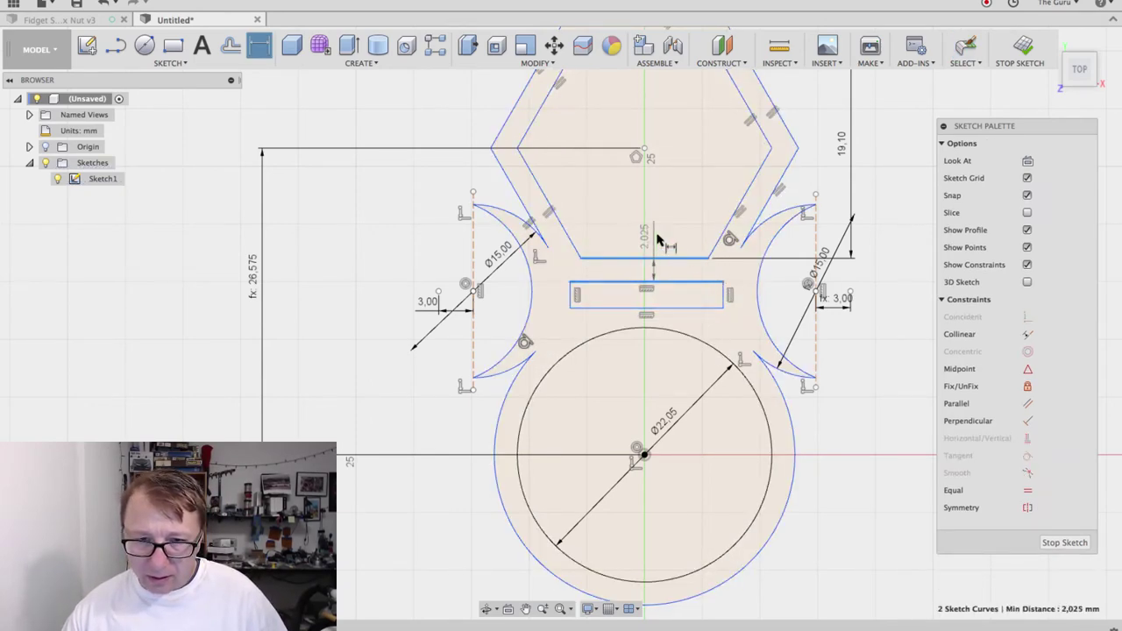
left_click(653, 232)
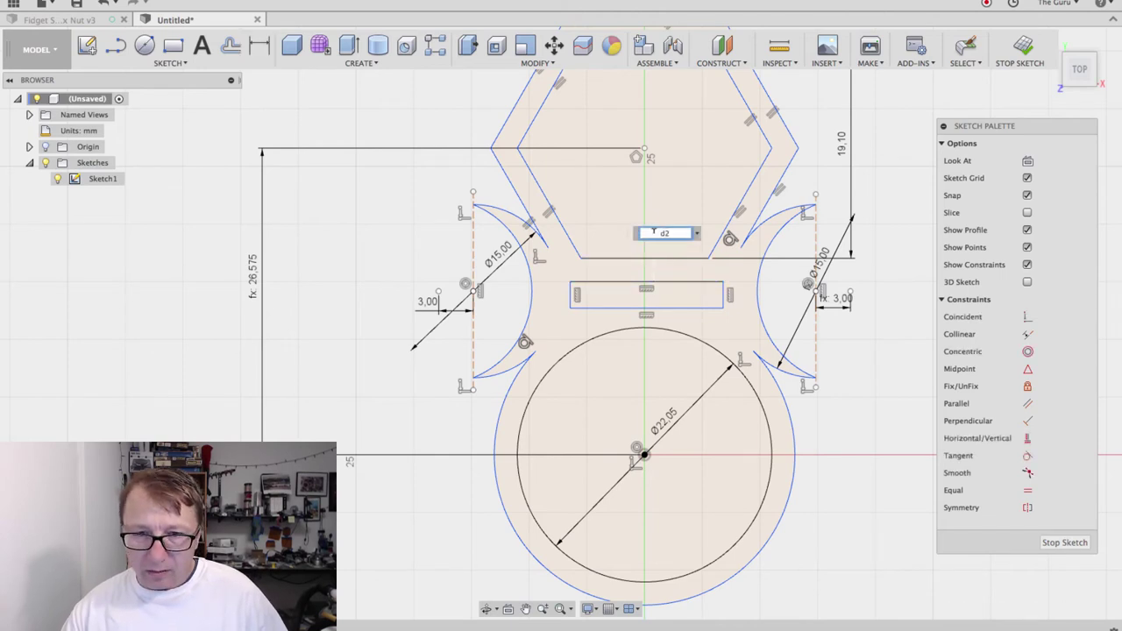
type("2")
key("Return")
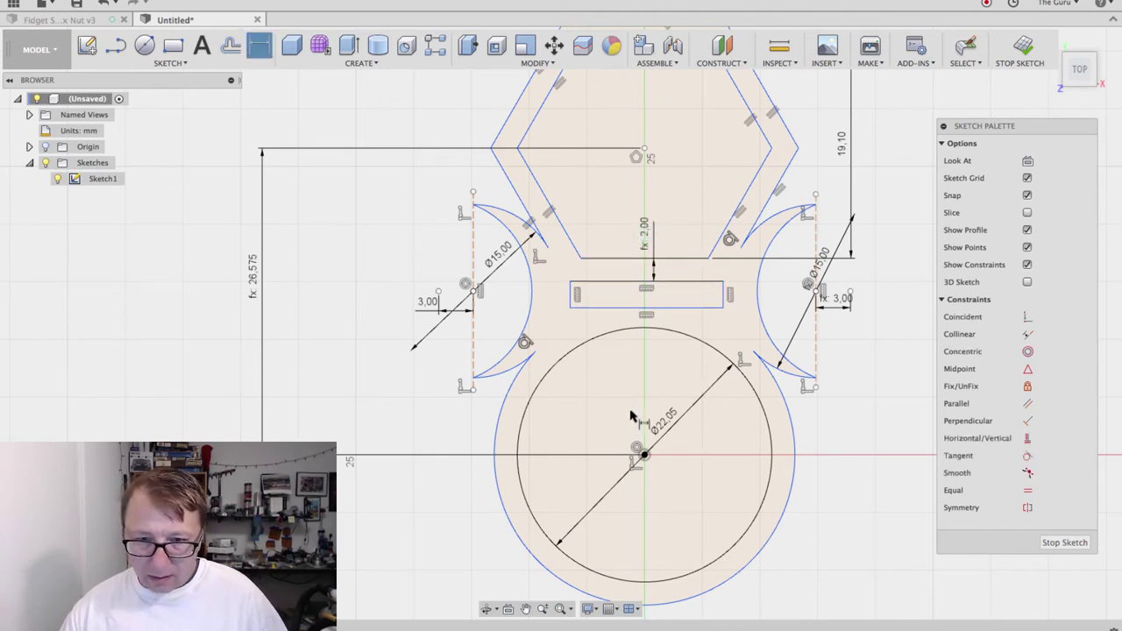
key("Escape")
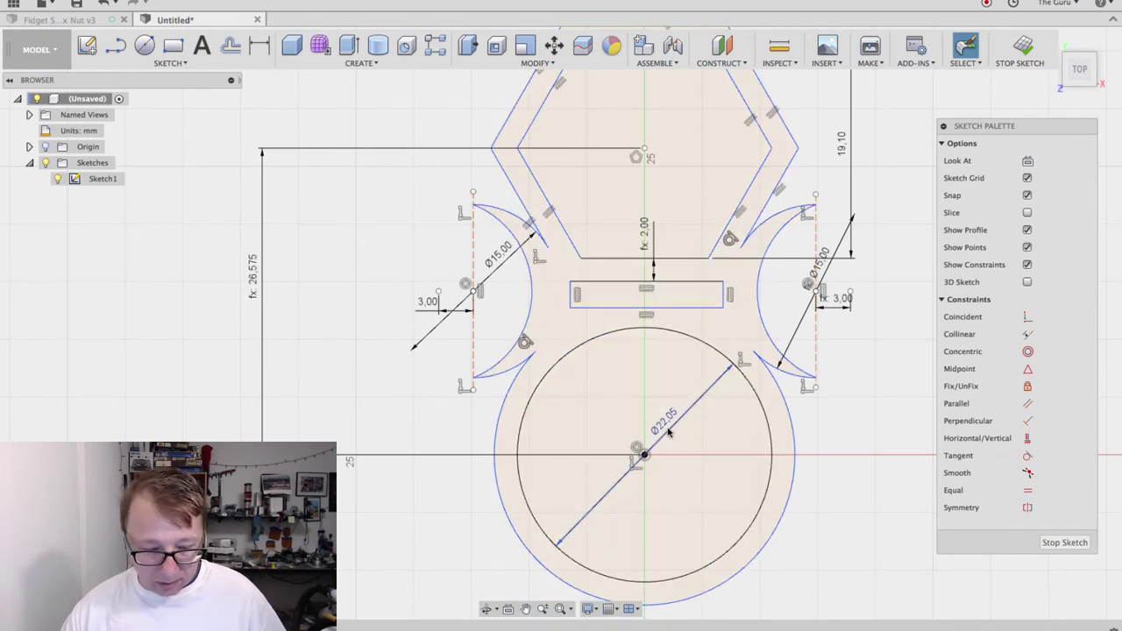
Step: Dimension the slot's bottom edge to the ring centre using the formula d1/2 + d2
key("d")
left_click(646, 307)
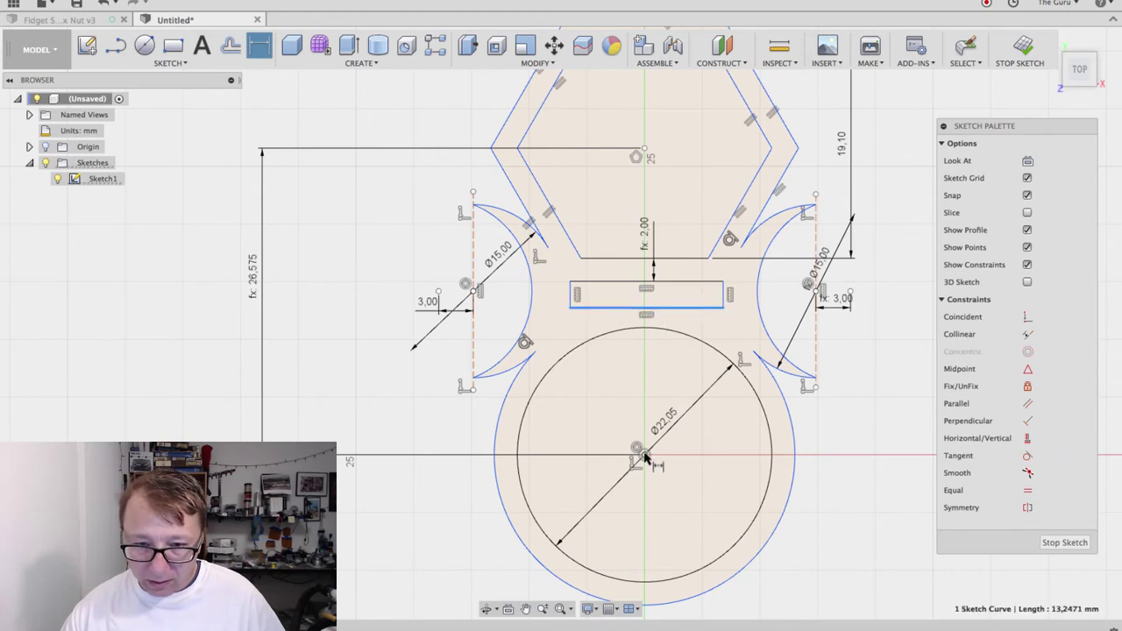
left_click(644, 455)
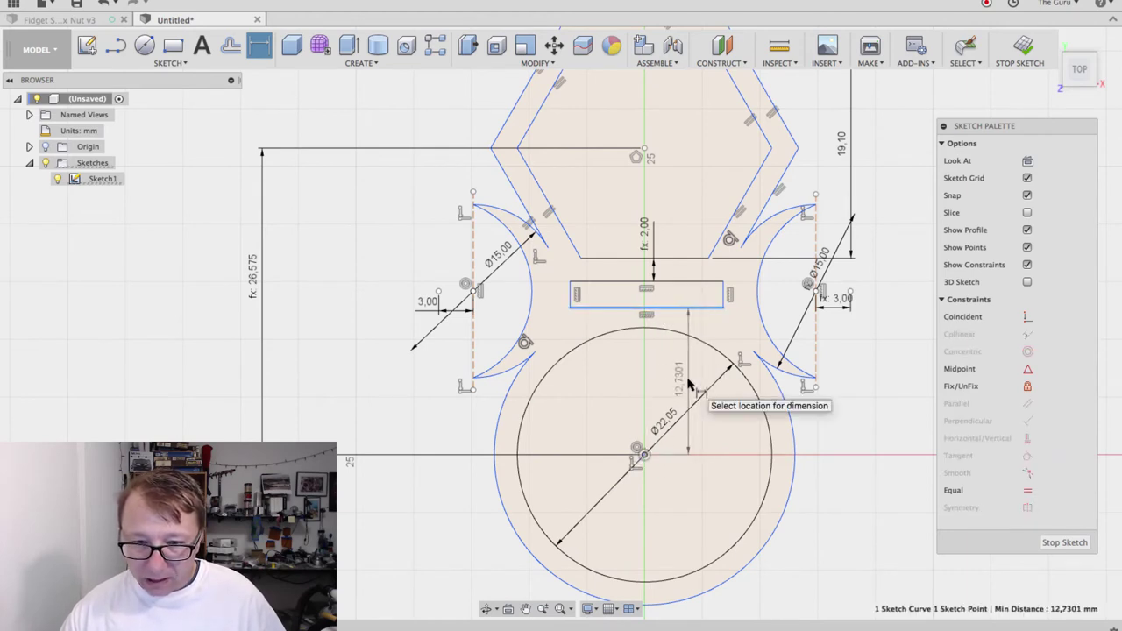
left_click(702, 384)
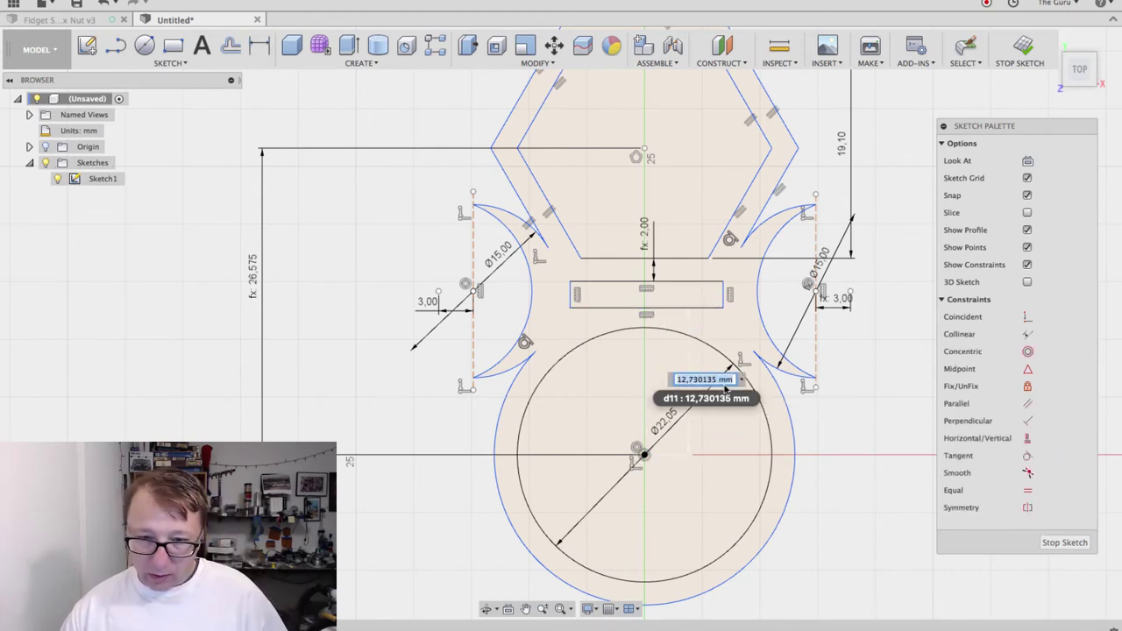
type("d1/2 + d2")
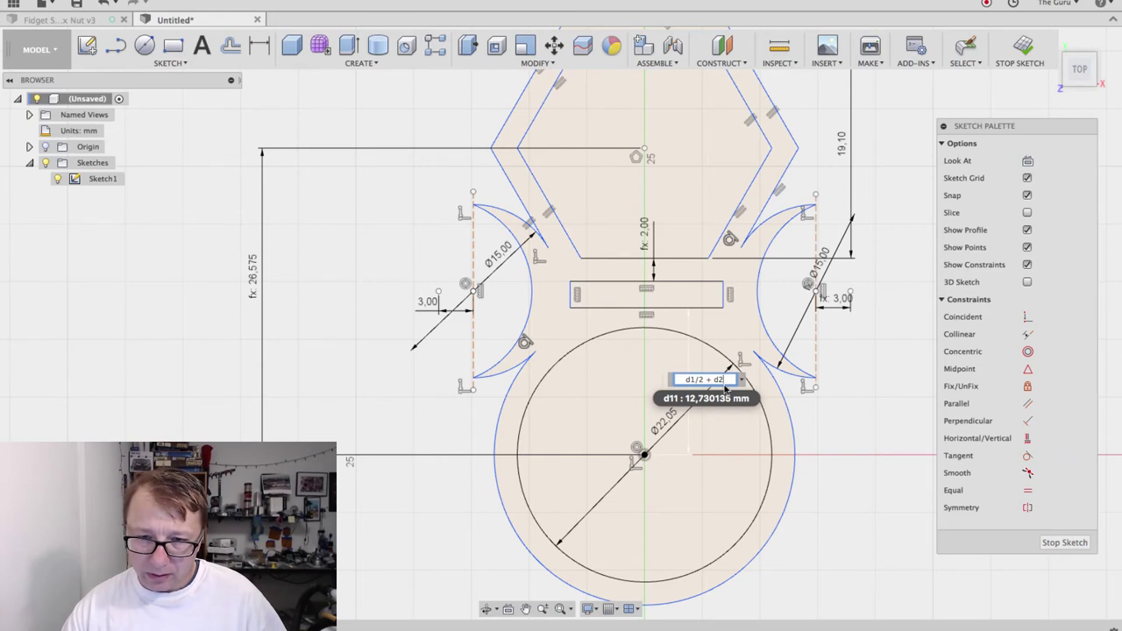
key("Return")
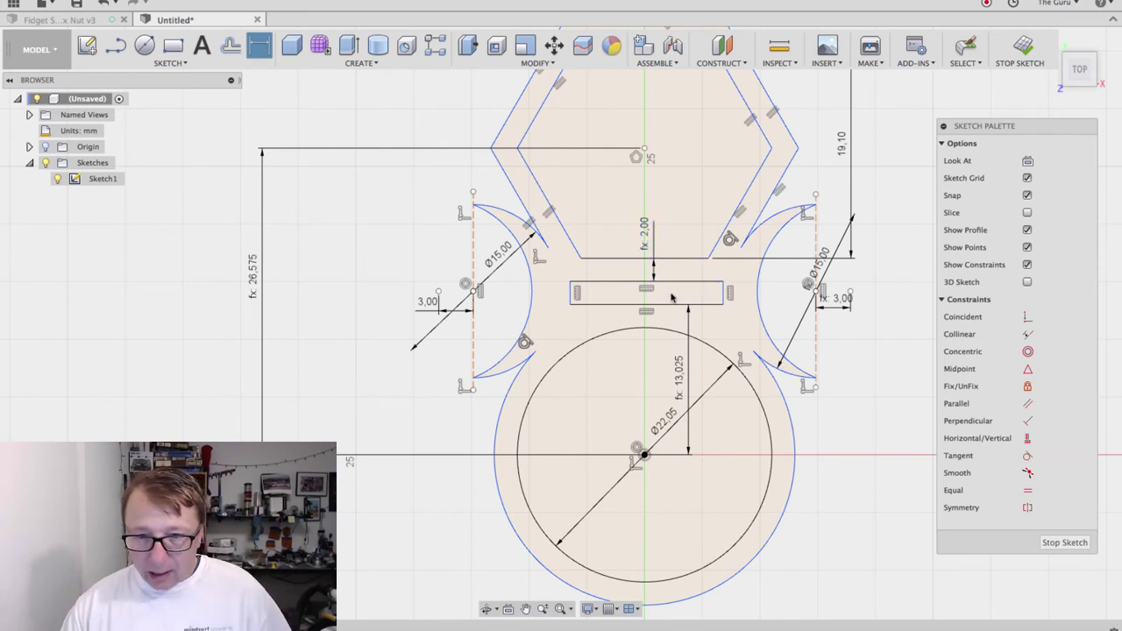
Step: Dimension the slot's width to 15 mm
scroll(670, 292, "up", 3)
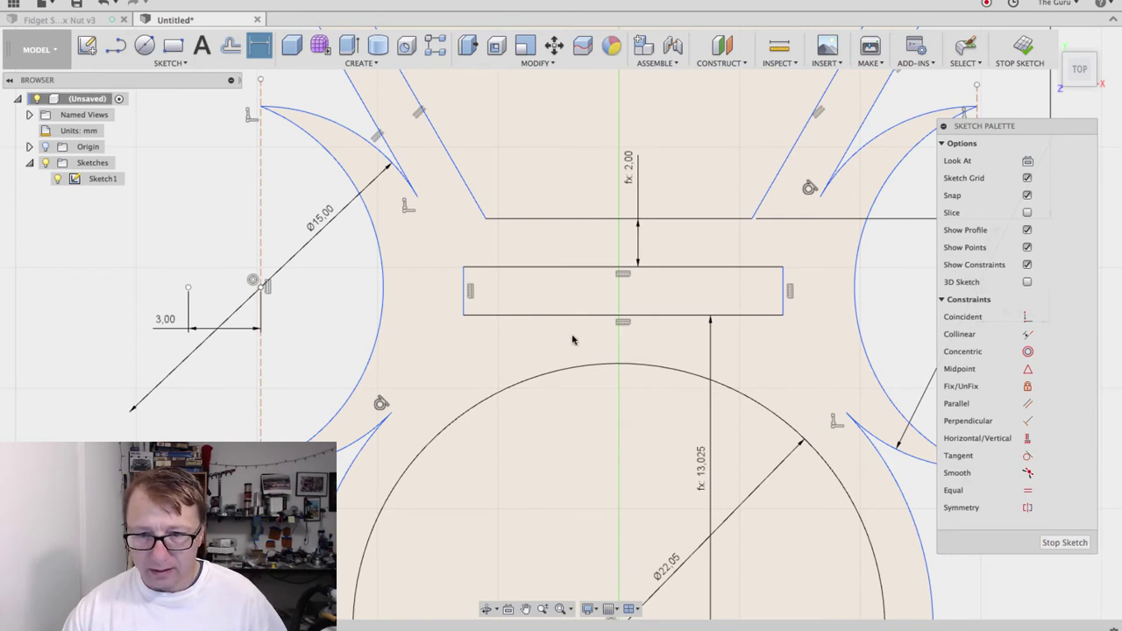
left_click(603, 316)
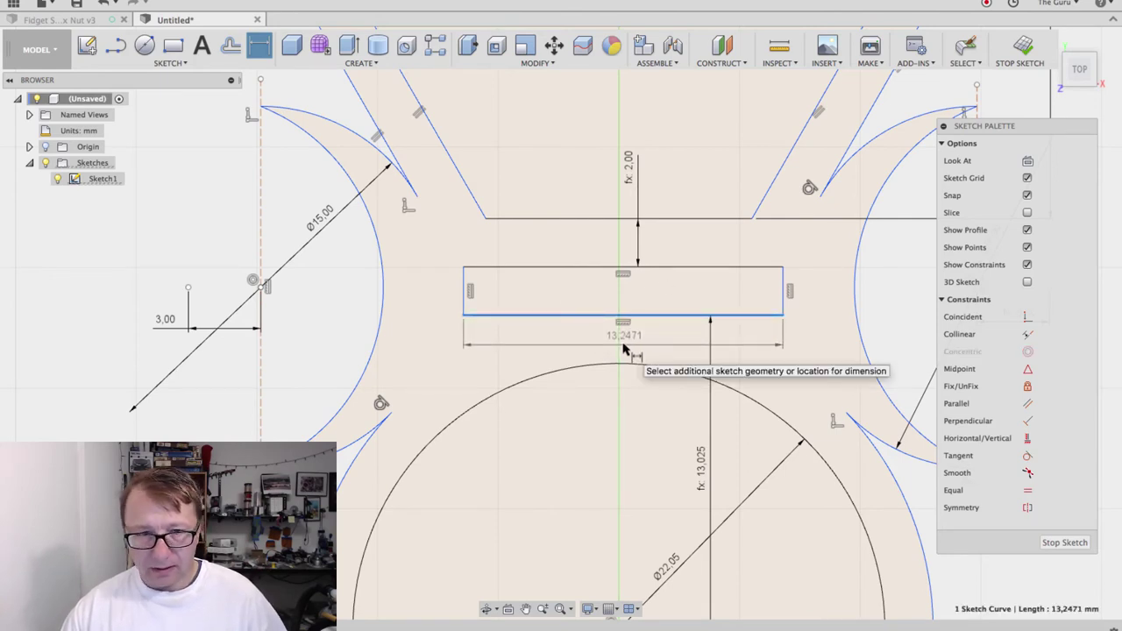
left_click(624, 346)
type("1")
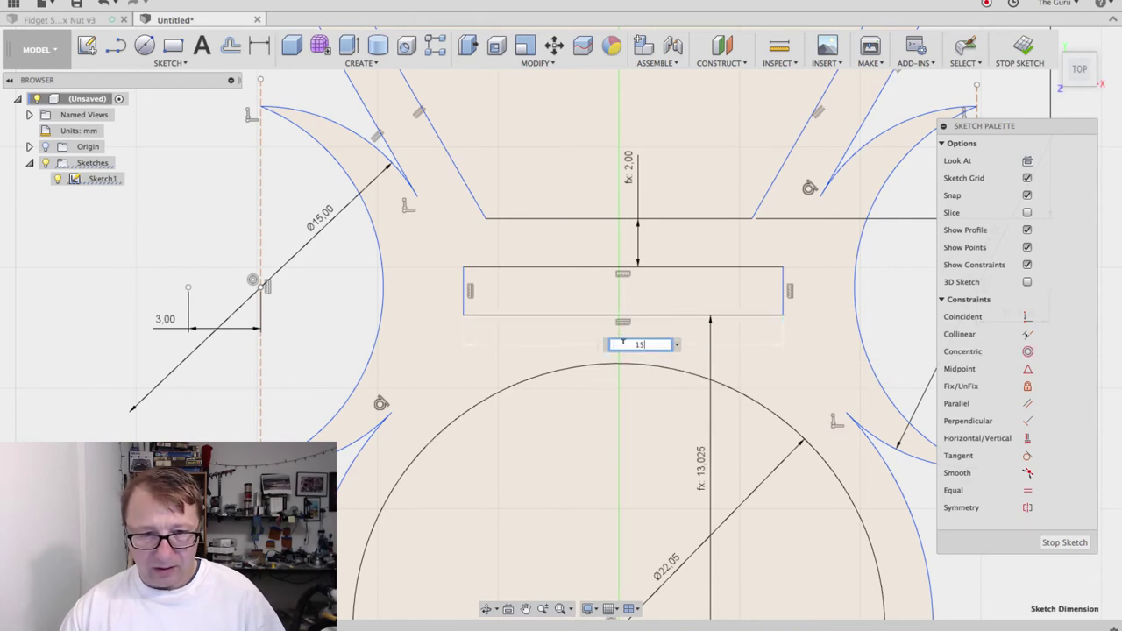
type("5")
key("Return")
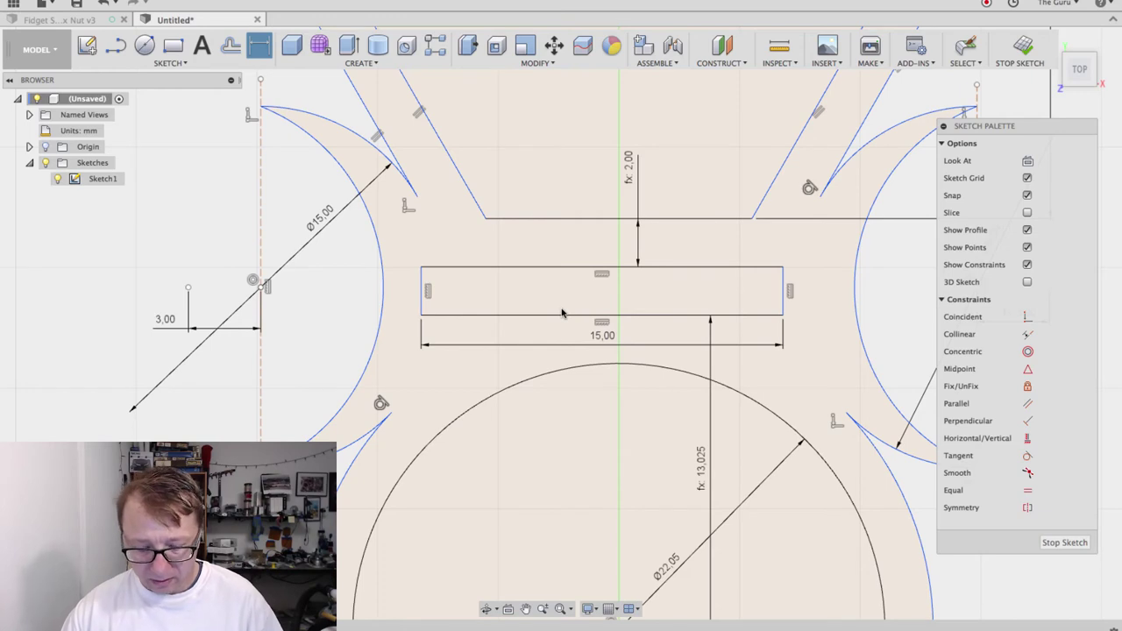
Step: Draw a 2 mm vertical construction line down from the slot's top-edge midpoint
key("l")
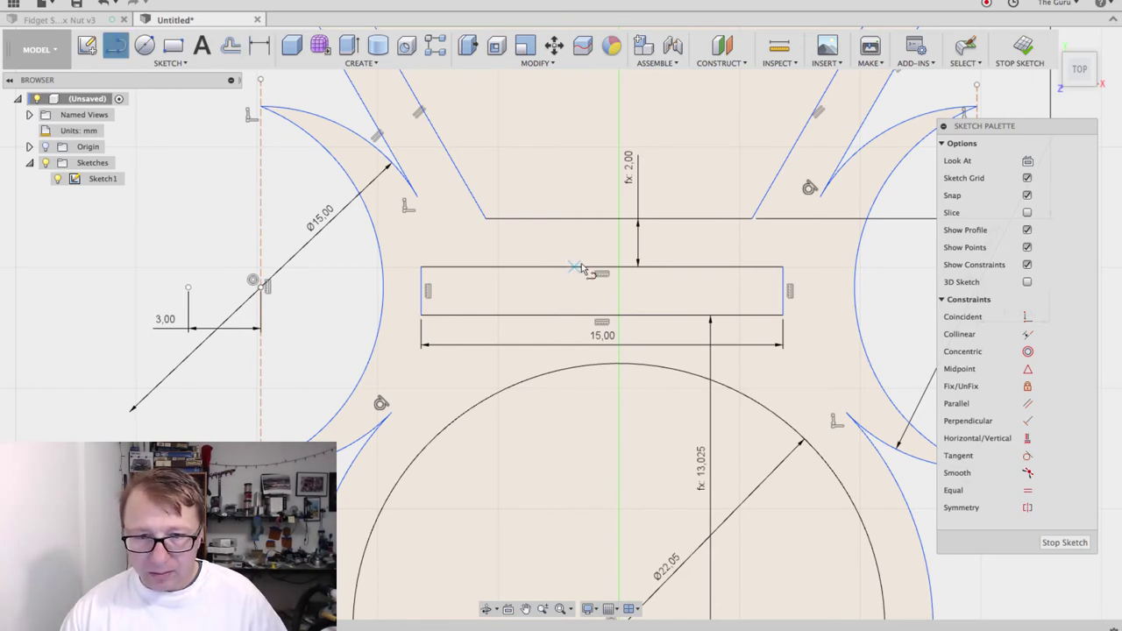
left_click(601, 268)
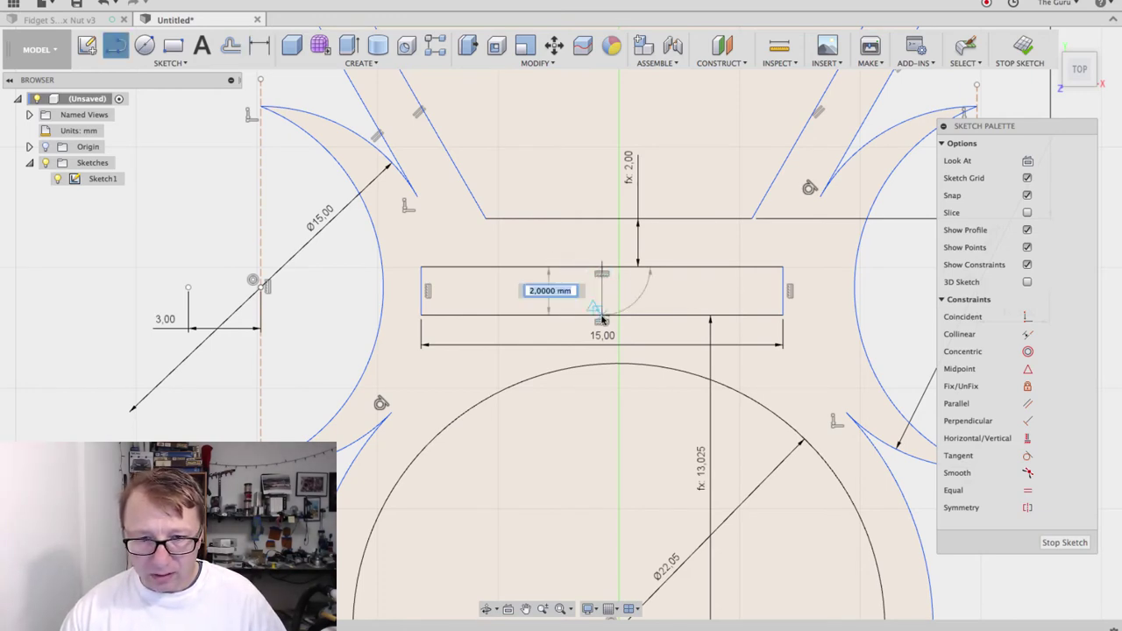
key("Return")
key("Escape")
left_click(603, 299)
key("x")
key("Escape")
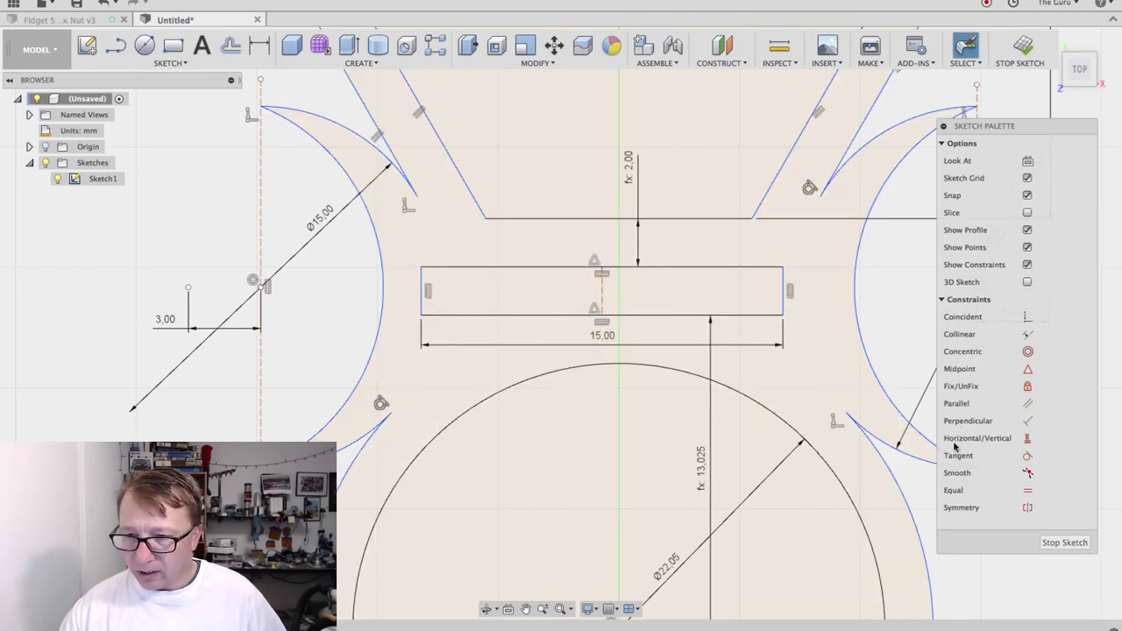
Step: Try applying a Horizontal/Vertical constraint using the ring's centre point
left_click(1029, 439)
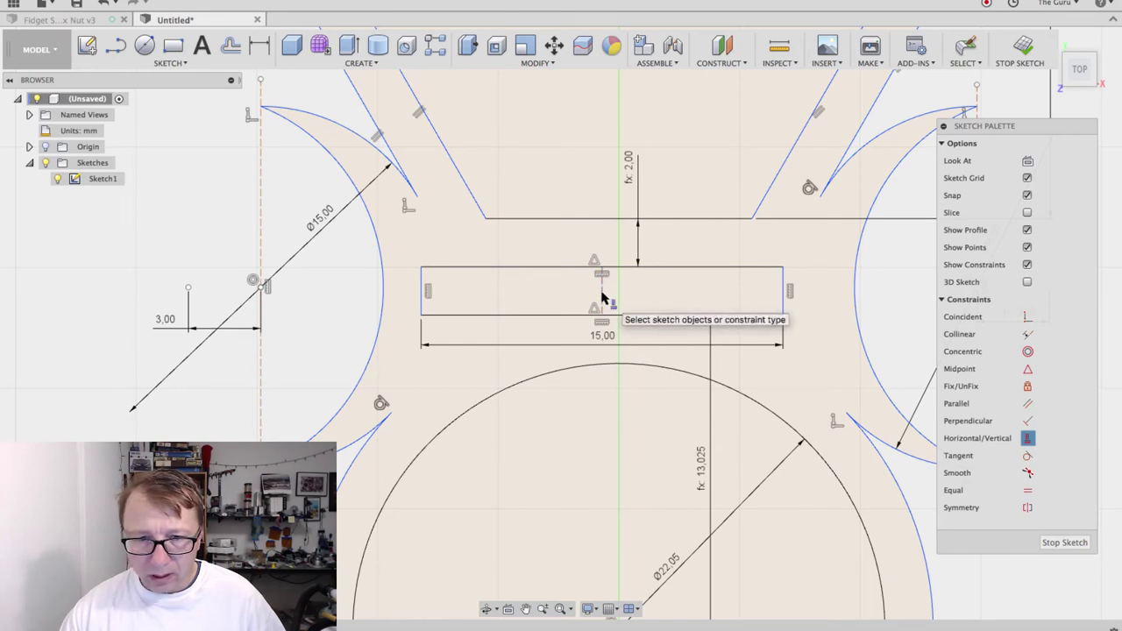
scroll(667, 421, "down", 3)
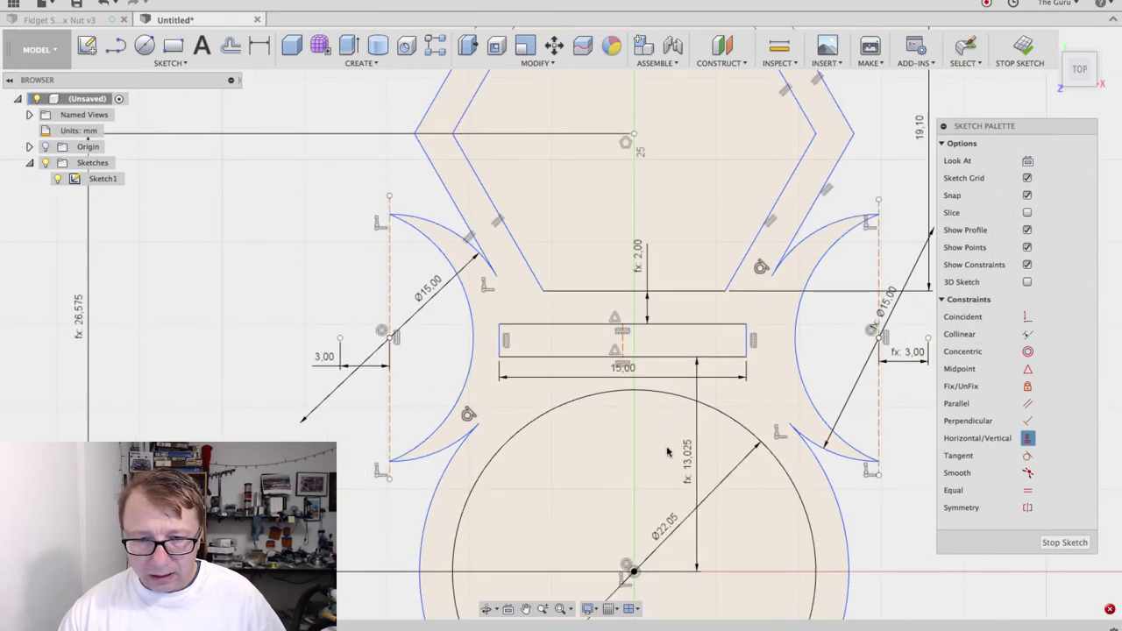
middle_click_drag(667, 421, 689, 374)
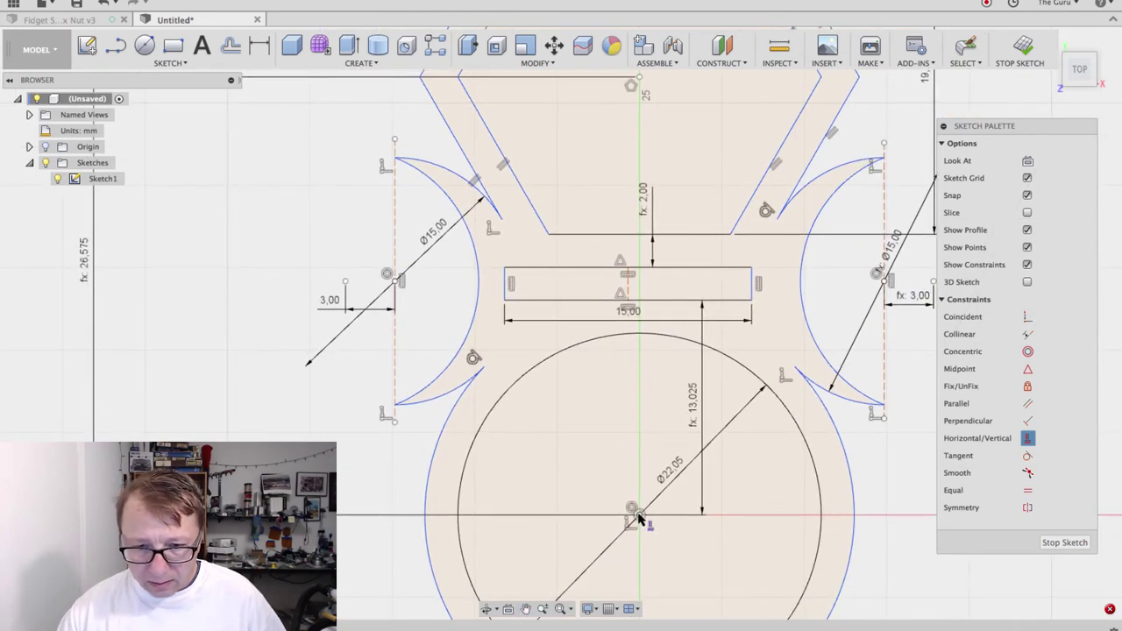
left_click(638, 516)
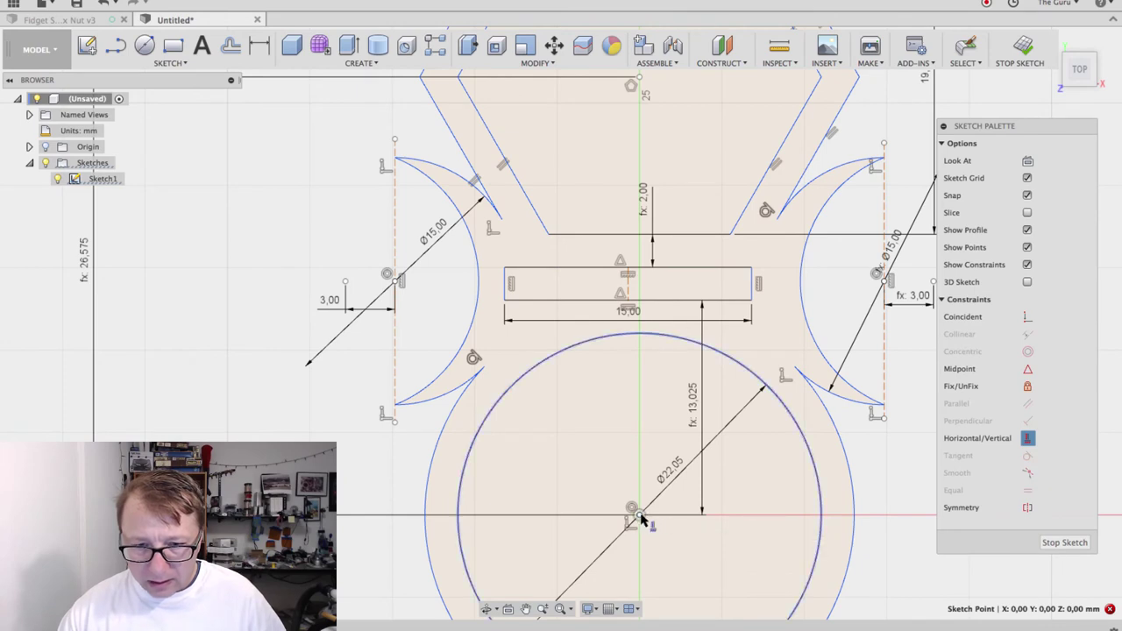
left_click_drag(641, 519, 636, 518)
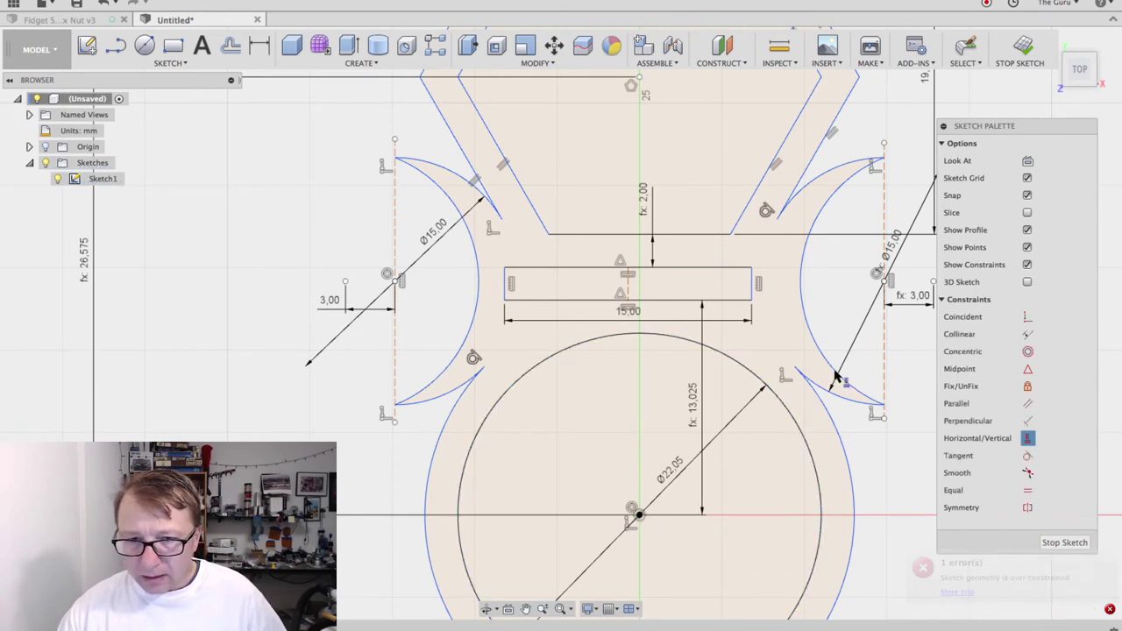
left_click(639, 515)
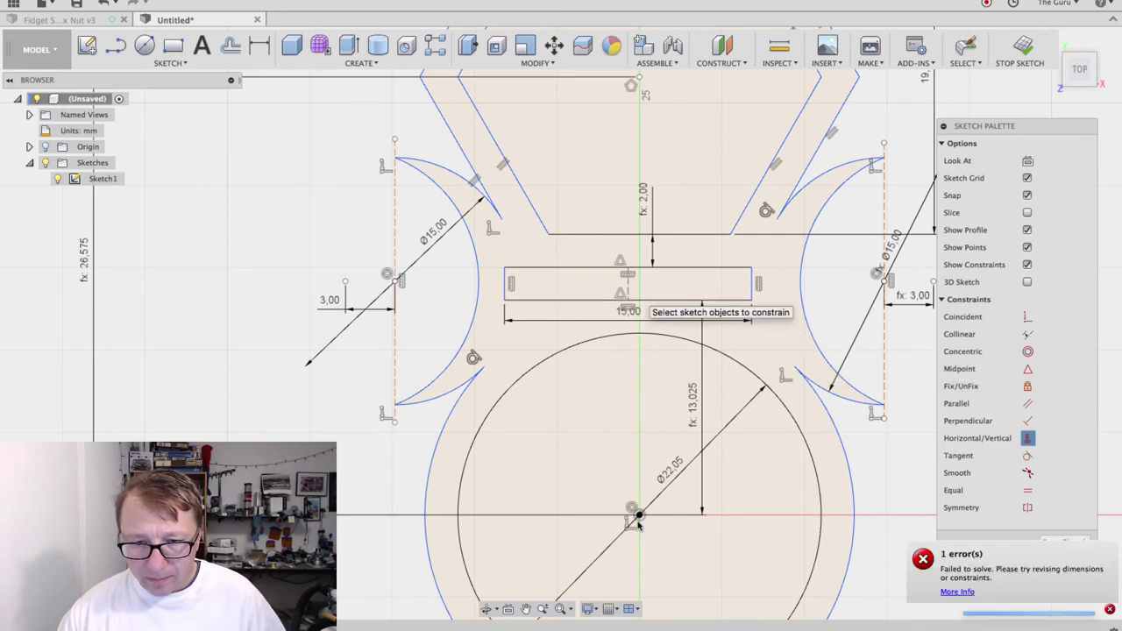
Step: Make the slot's 2 mm line coincident with the ring's centre to centre the slot
key("Escape")
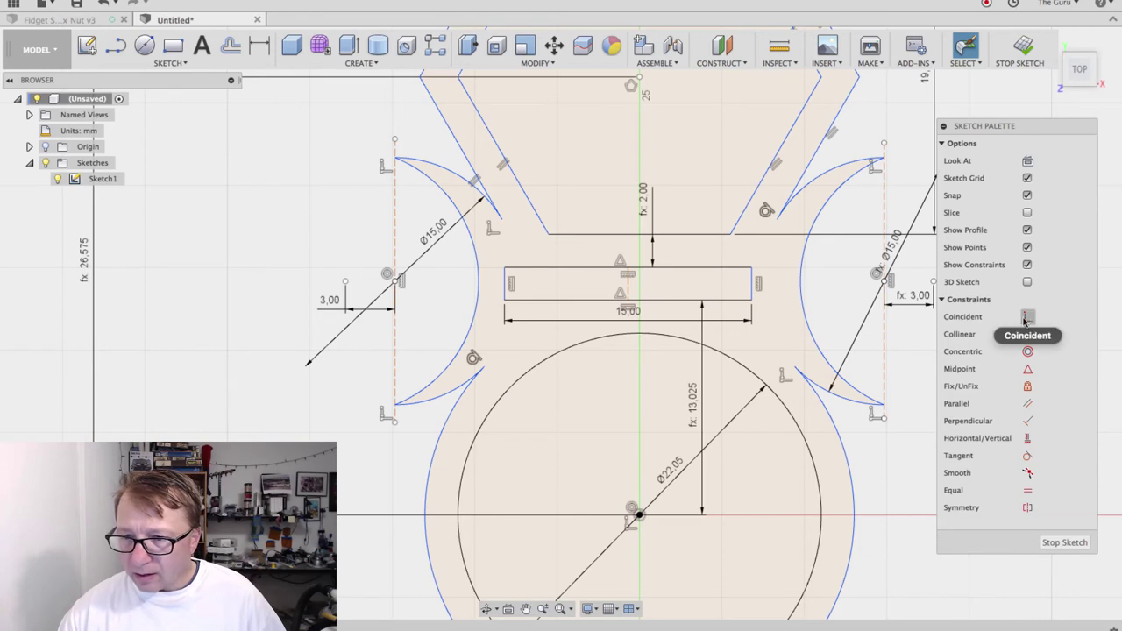
left_click(1027, 318)
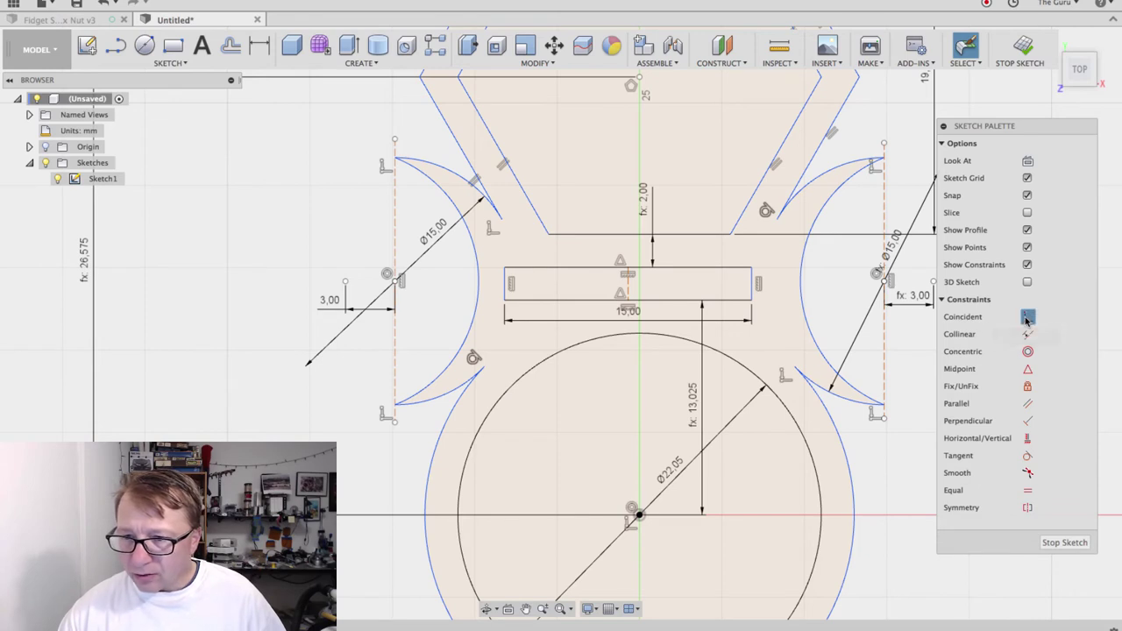
left_click(628, 289)
left_click(641, 516)
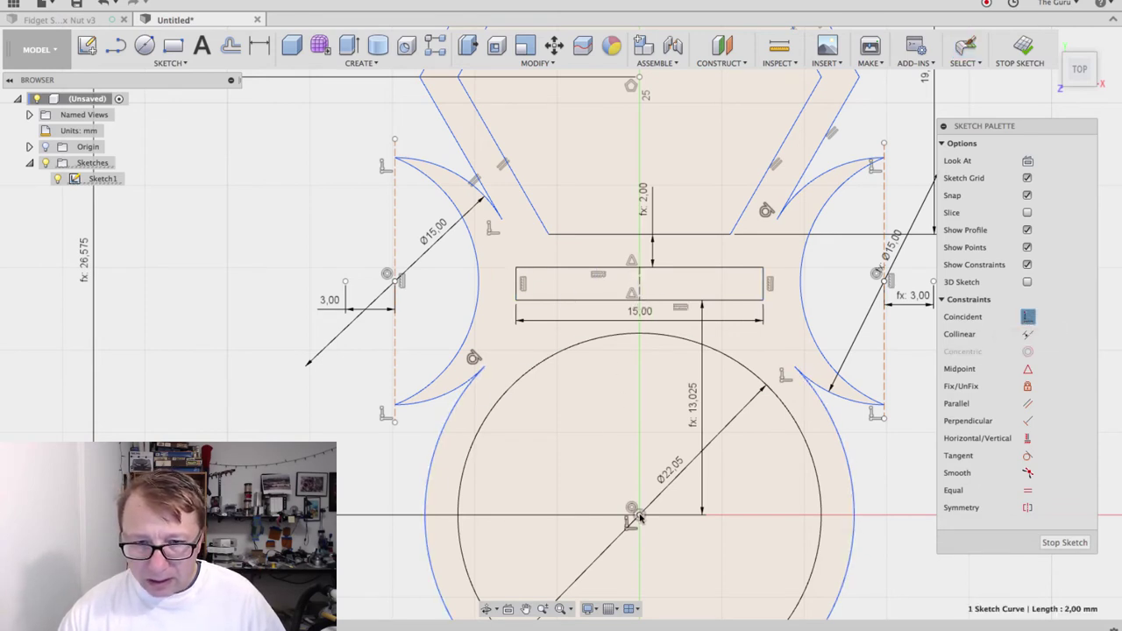
scroll(618, 467, "up", 3)
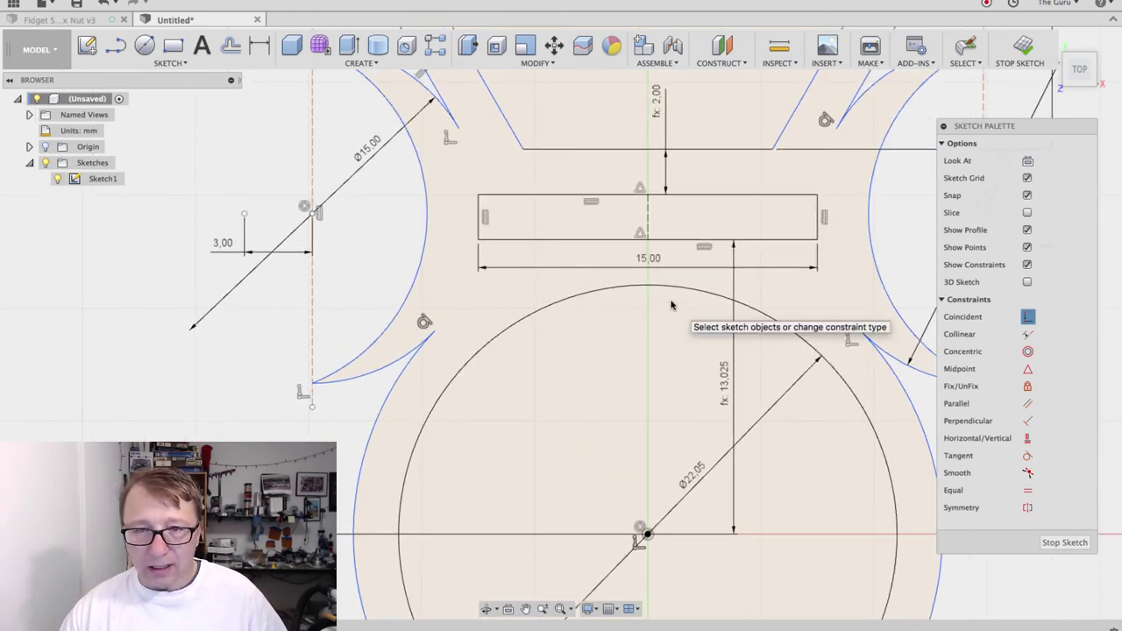
scroll(672, 305, "down", 2)
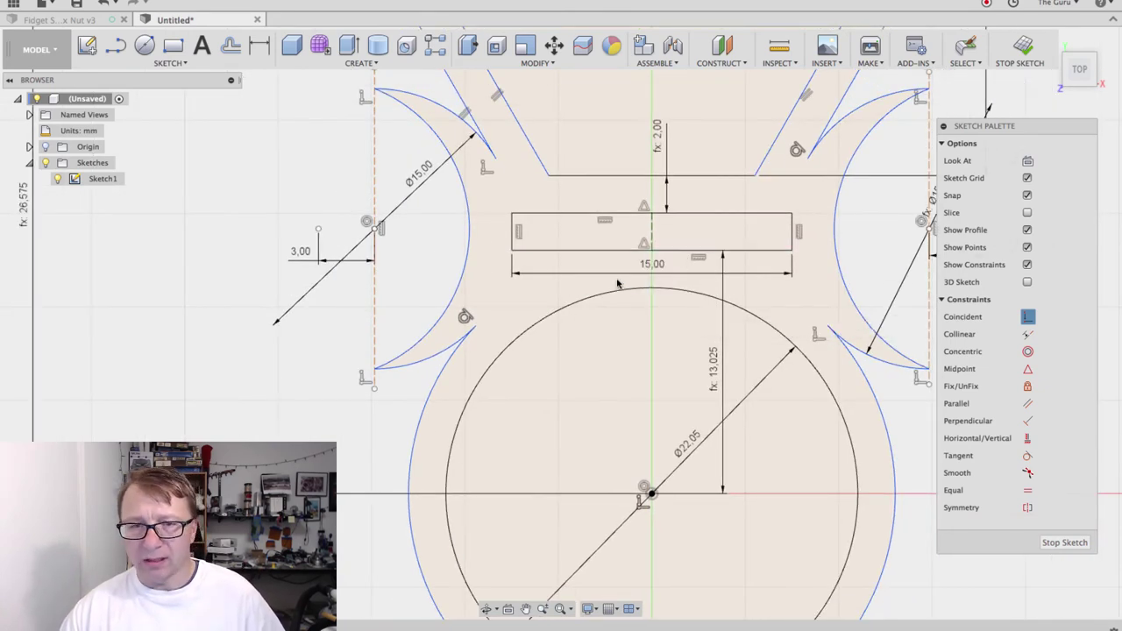
scroll(676, 290, "down", 5)
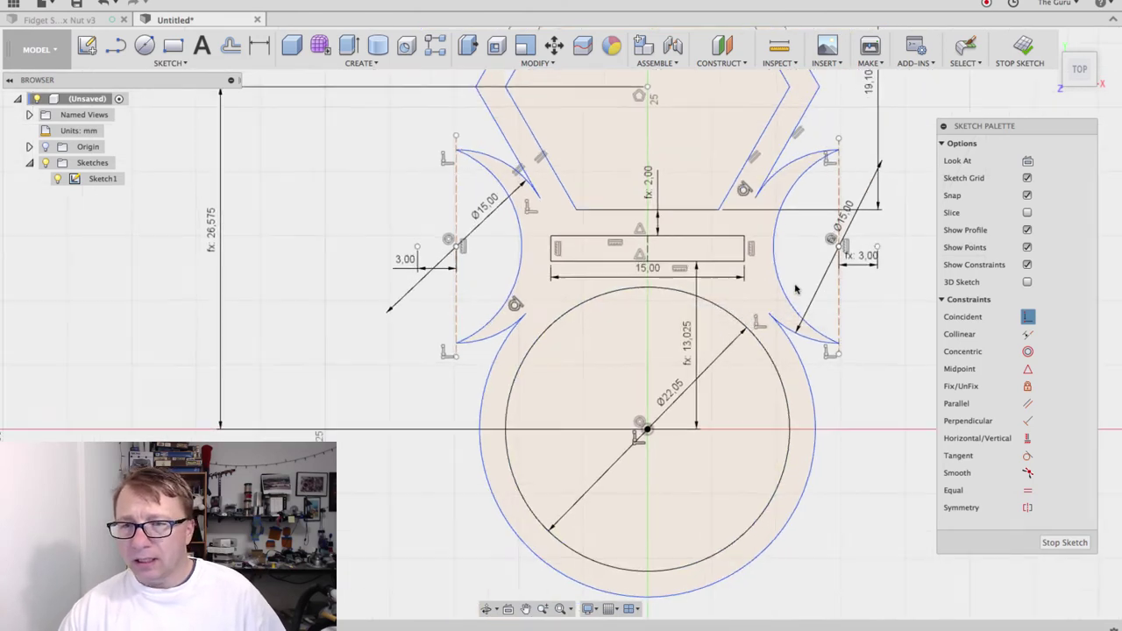
scroll(680, 289, "up", 2)
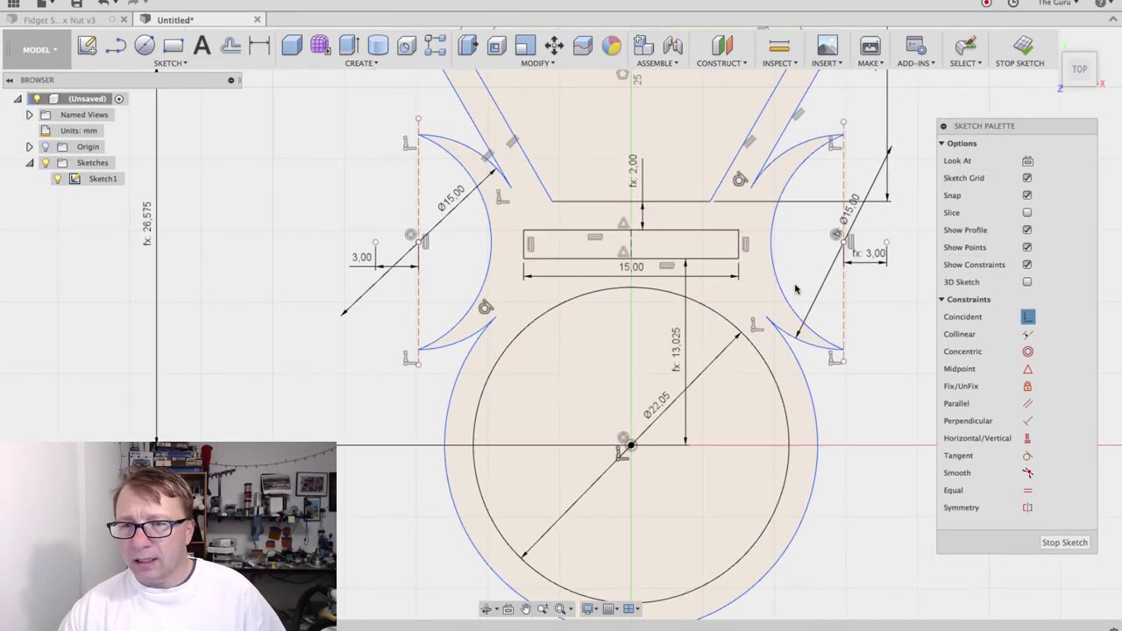
Step: Change the slot width dimension from 15 mm to 12 mm
double_click(631, 268)
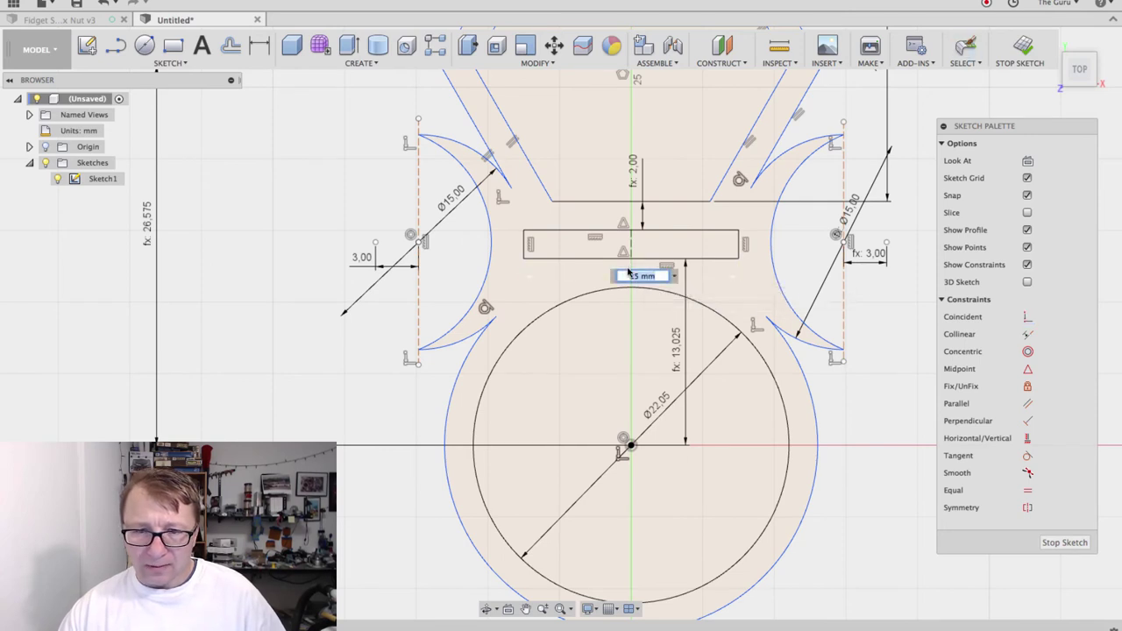
type("12")
key("Return")
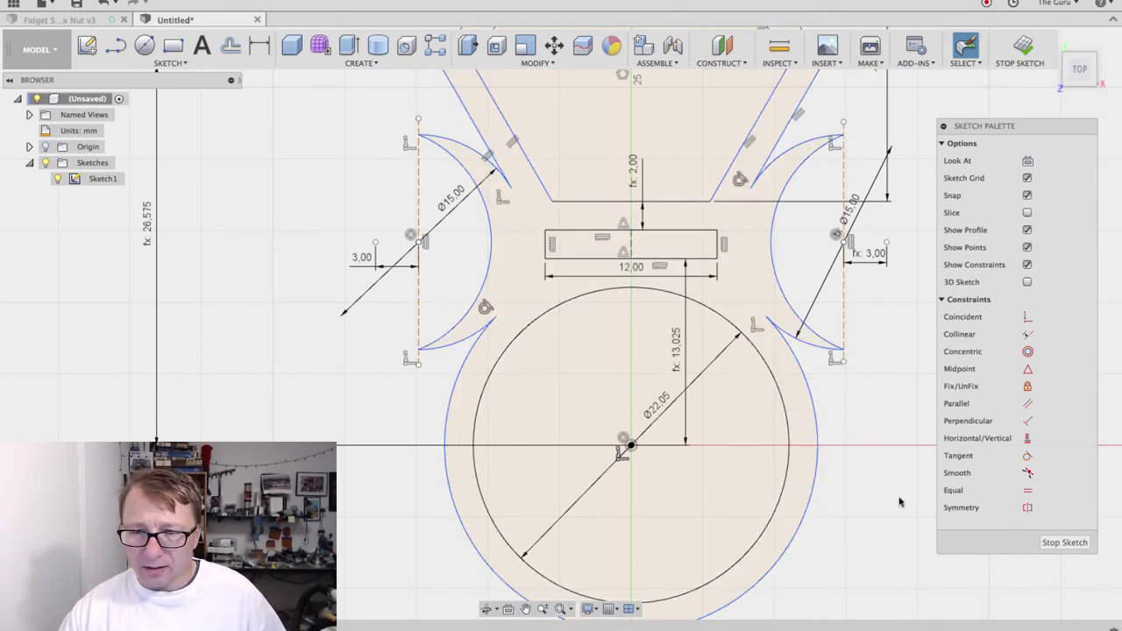
scroll(899, 501, "down", 5)
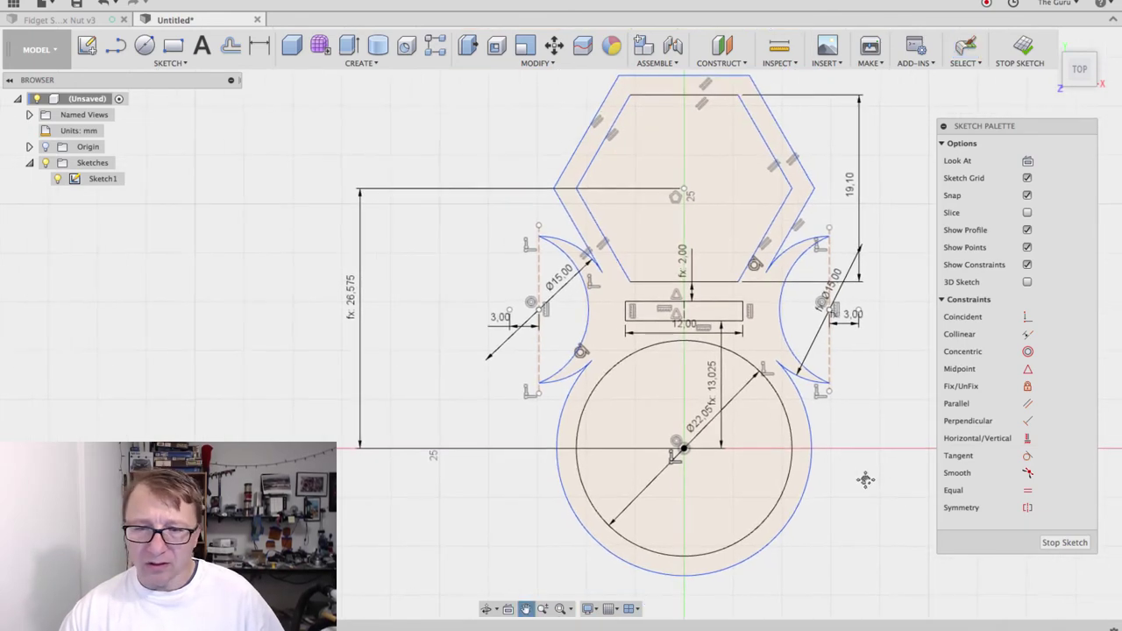
Step: Finish the sketch and extrude the outer arm outline 7 mm as a new body
left_click(1048, 542)
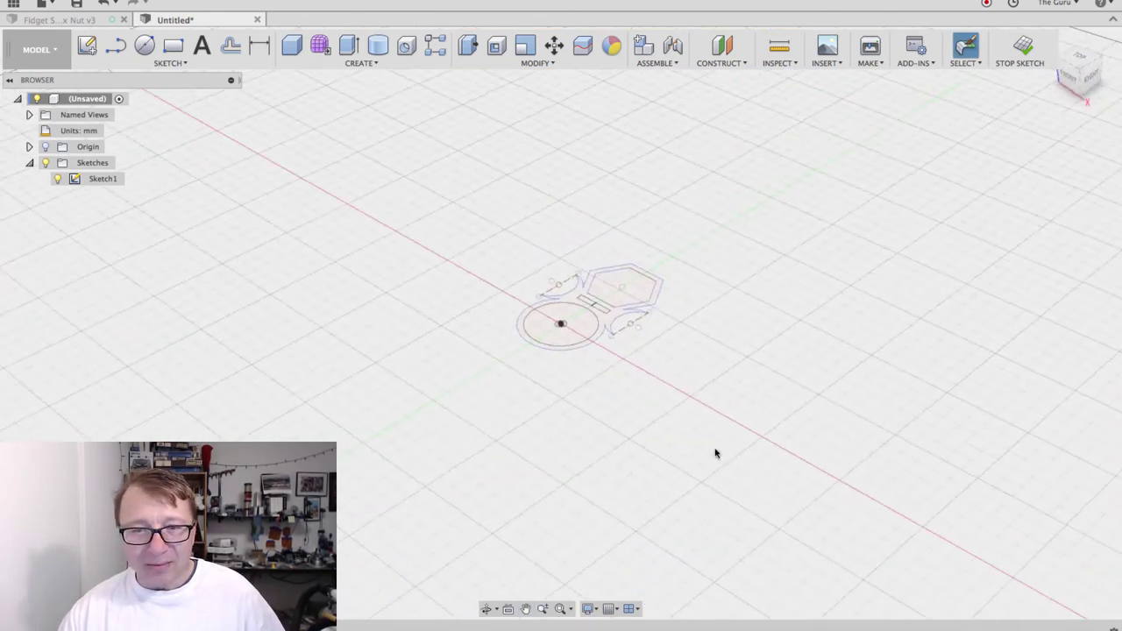
mouse_move(569, 394)
middle_mouse_down("shift")
mouse_move(664, 436)
mouse_move(687, 518)
mouse_move(678, 488)
middle_mouse_up("shift")
key("e")
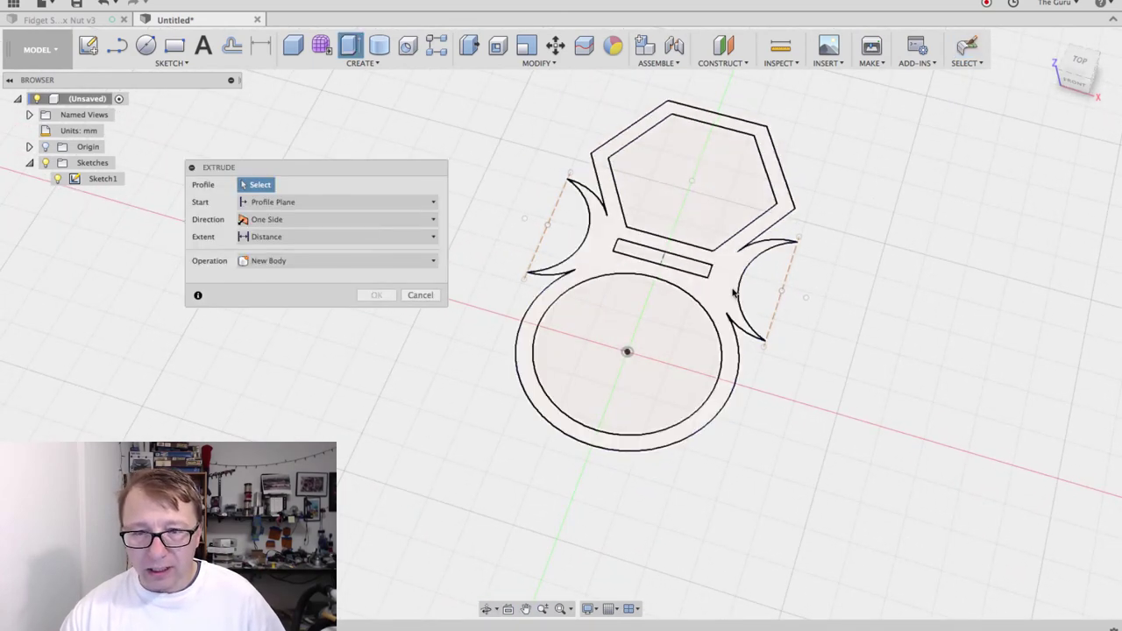
left_click(747, 306)
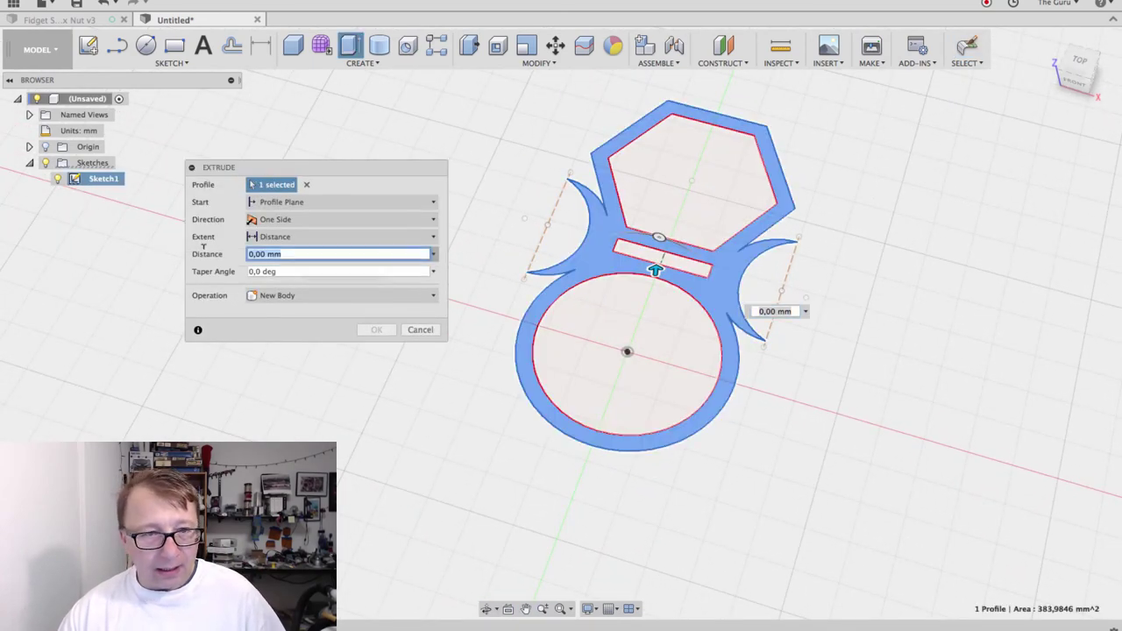
type("7")
key("Return")
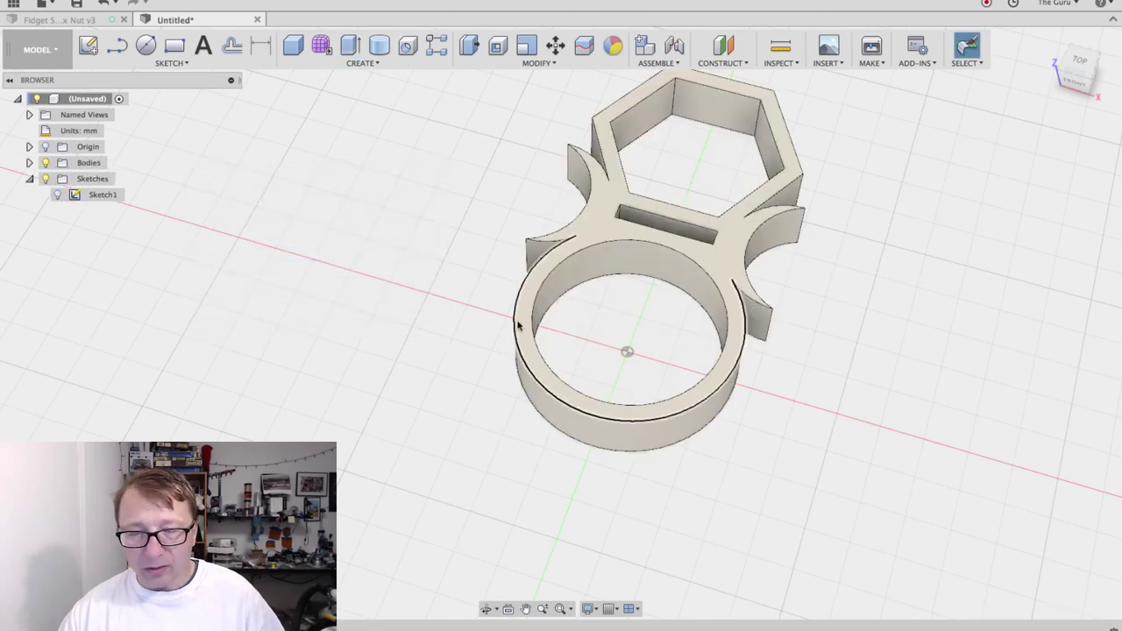
middle_click_drag(932, 408, 939, 433, "shift")
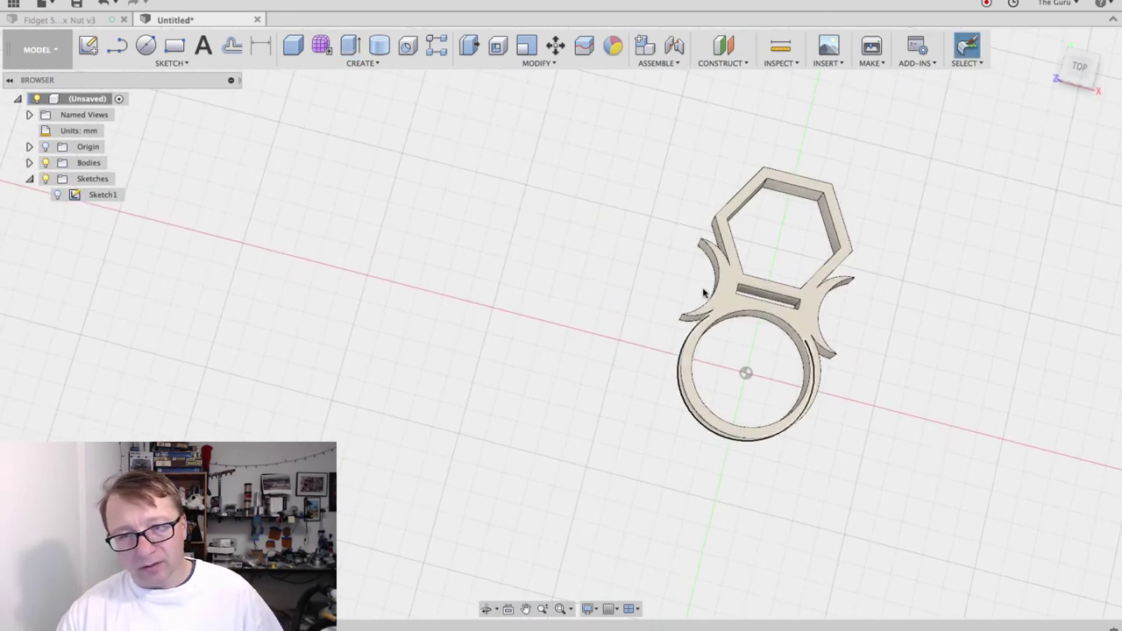
middle_click_drag(911, 312, 822, 295)
Step: Circular-pattern the arm body three times around the ring's centre axis
left_click(364, 63)
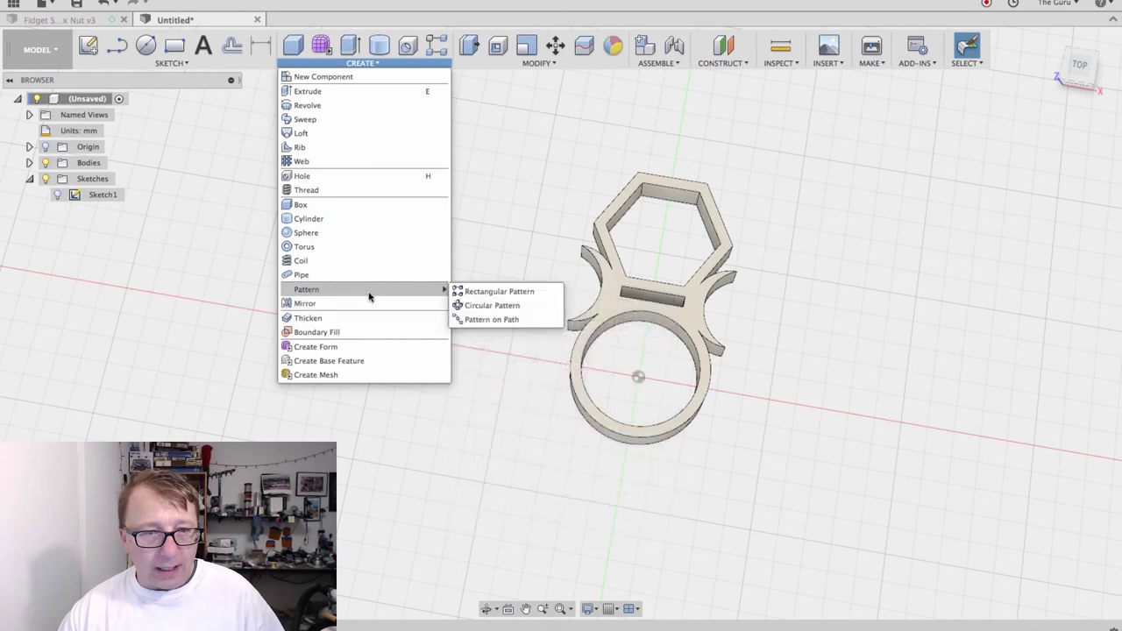
mouse_move(447, 290)
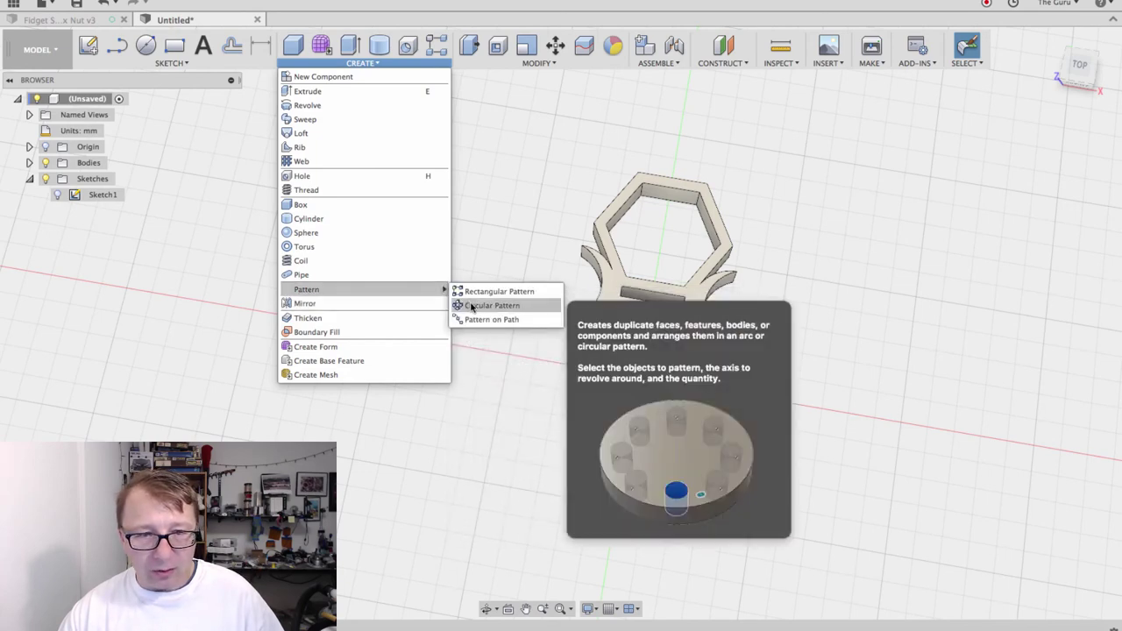
left_click(472, 306)
left_click(612, 308)
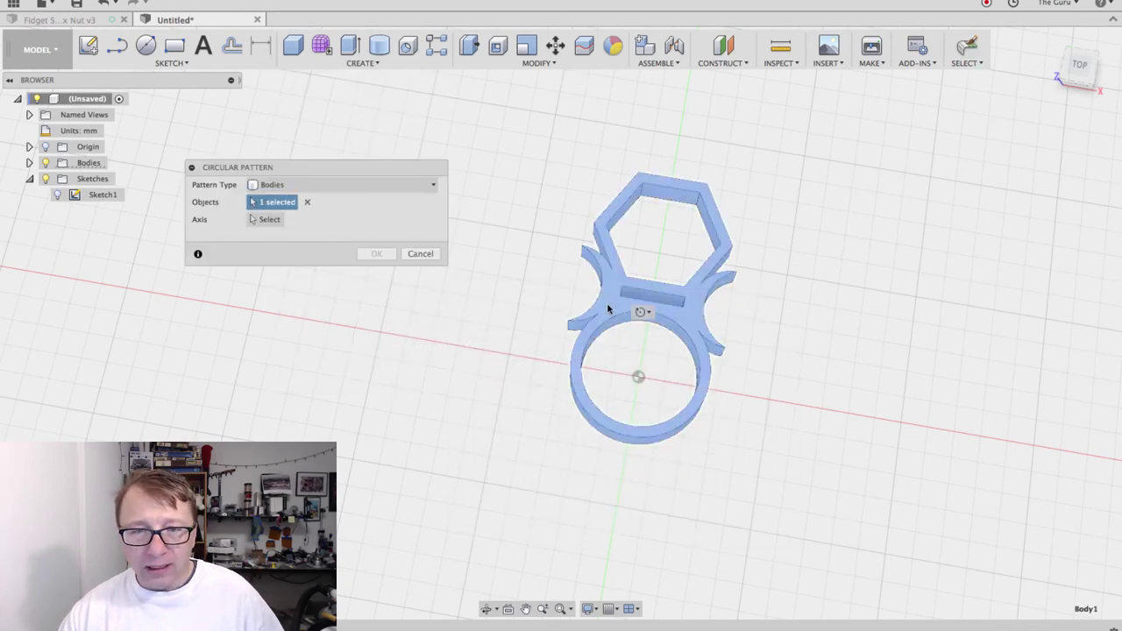
left_click(258, 219)
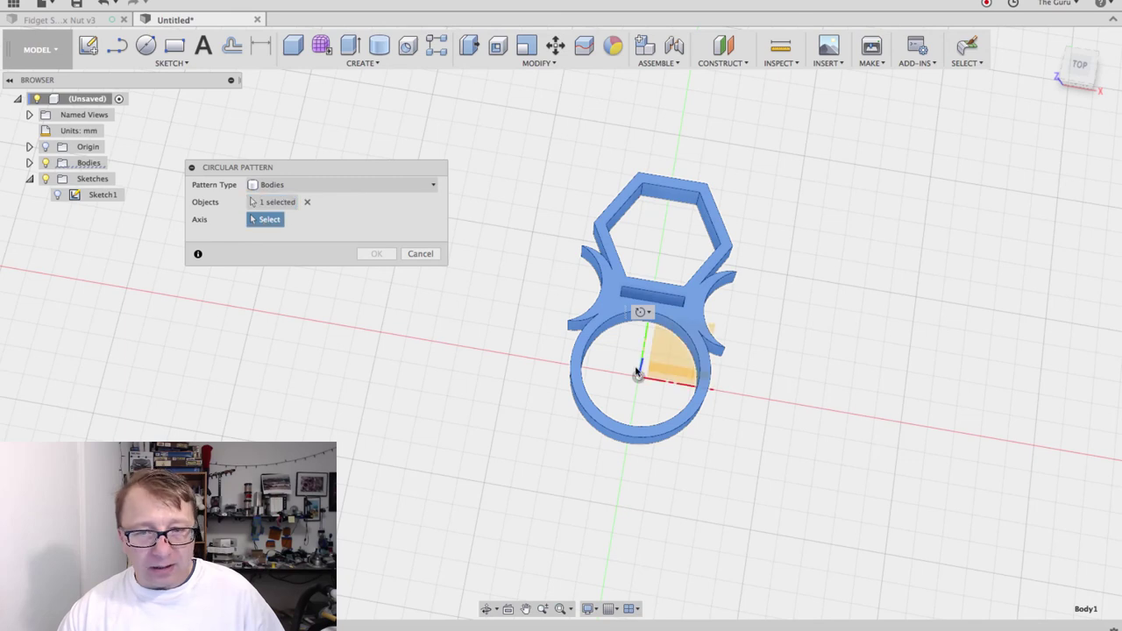
middle_click_drag(640, 349, 638, 351, "shift")
left_click(641, 338)
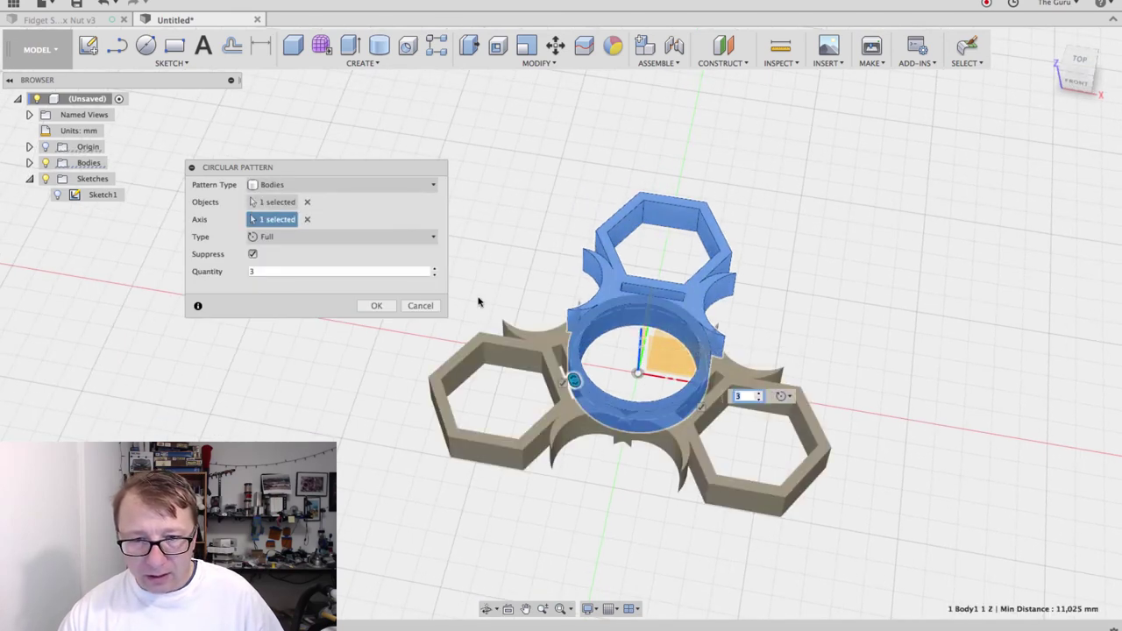
left_click(376, 305)
scroll(380, 303, "up", 2)
scroll(381, 303, "down", 2)
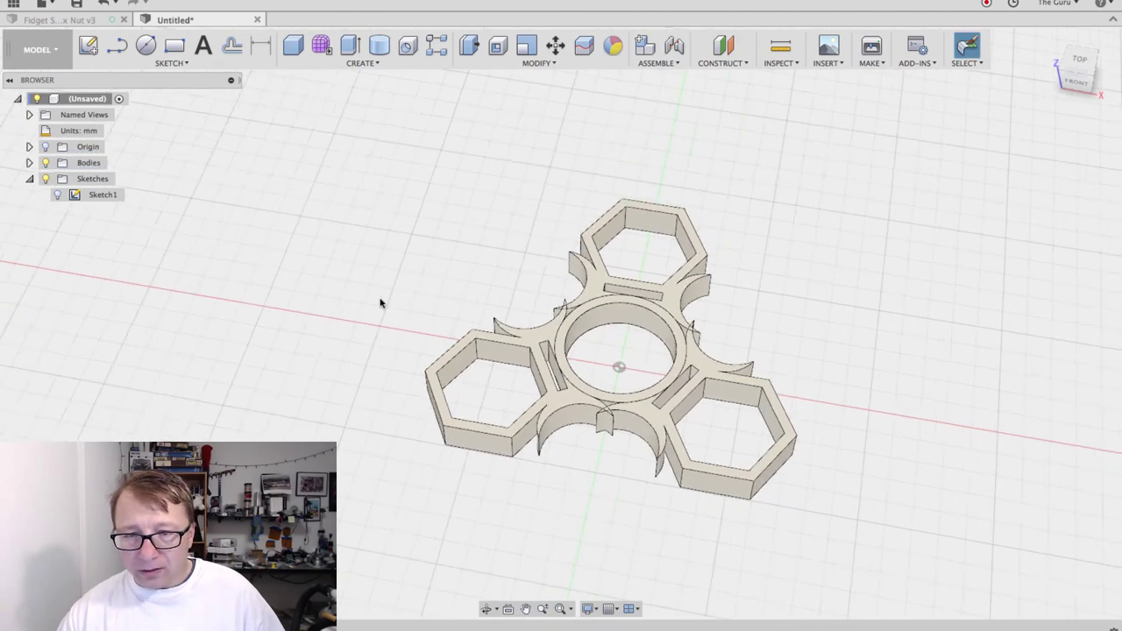
middle_click_drag(378, 303, 389, 332, "shift")
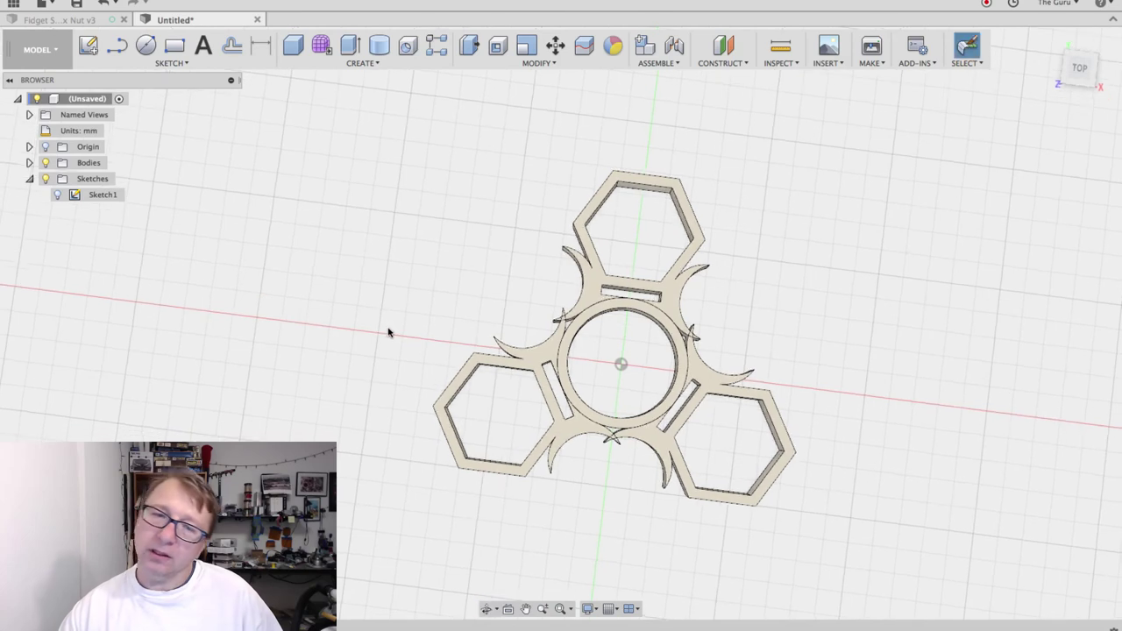
Step: Combine Body1, Body2 and Body3 with a Join operation
left_click(29, 163)
left_click(105, 180)
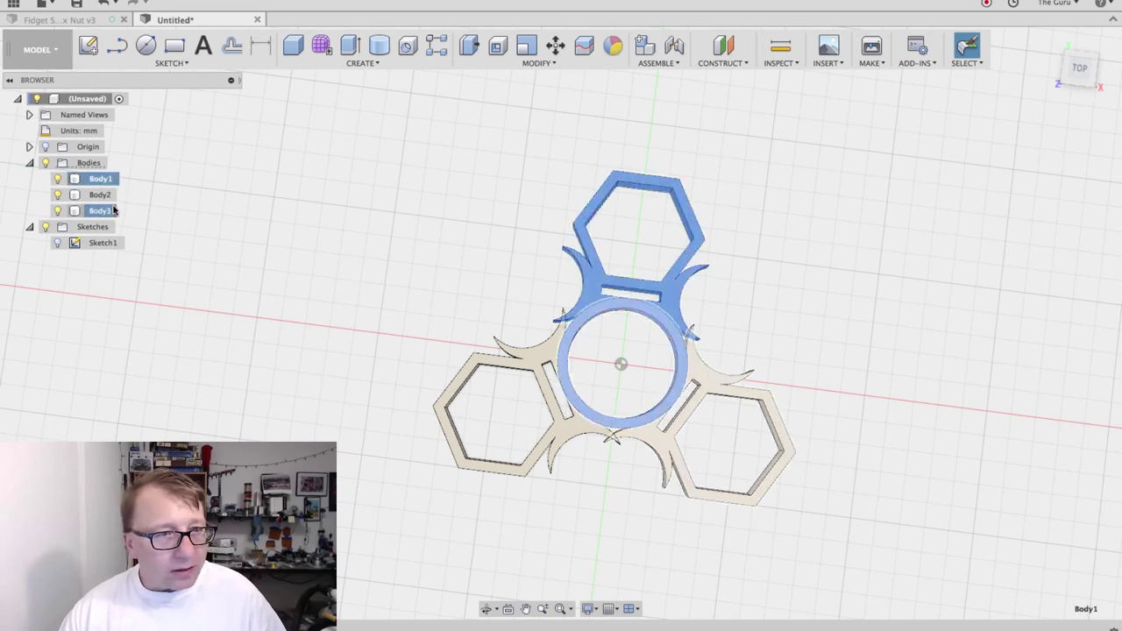
left_click(105, 210, "shift")
left_click(543, 64)
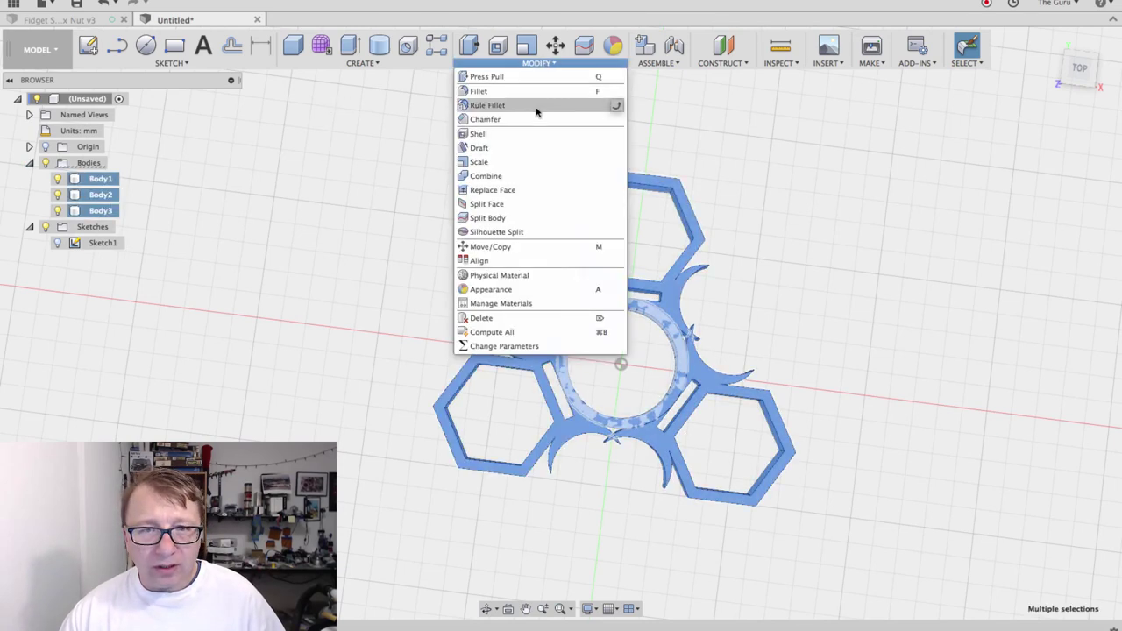
left_click(504, 175)
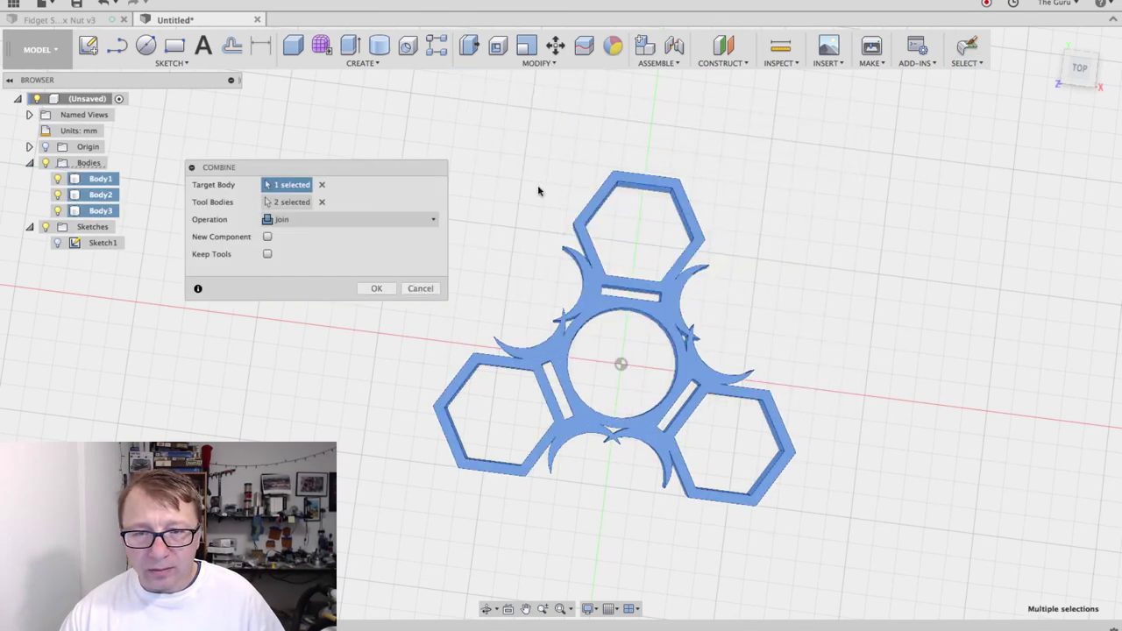
left_click(376, 288)
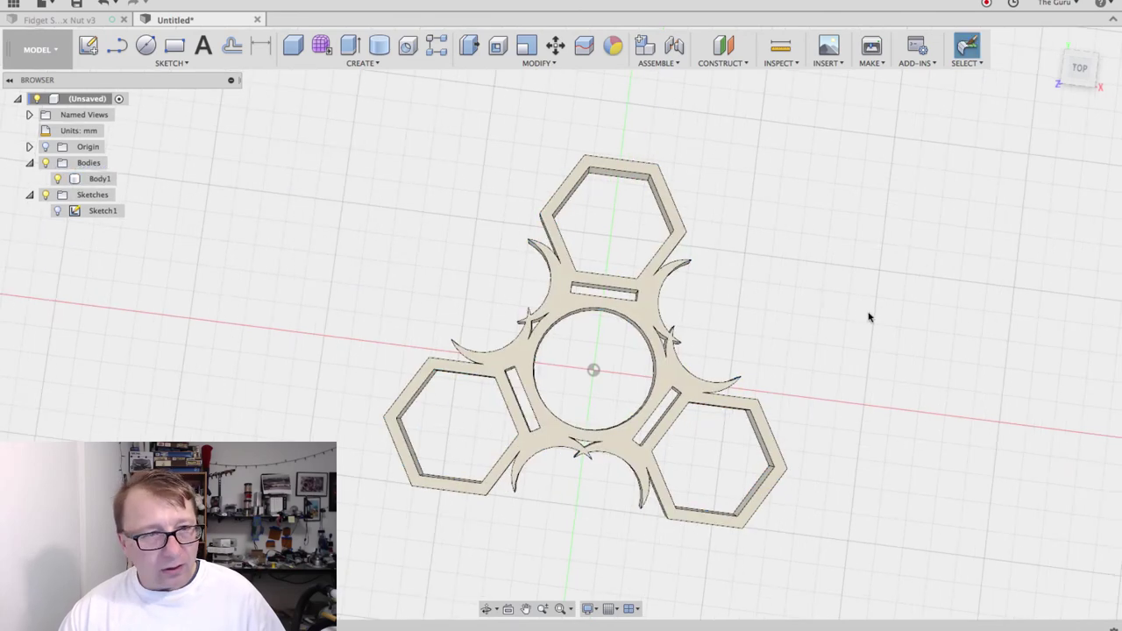
Step: Orbit the spinner and select Body1 to confirm it is one piece
middle_click_drag(865, 318, 796, 269, "shift")
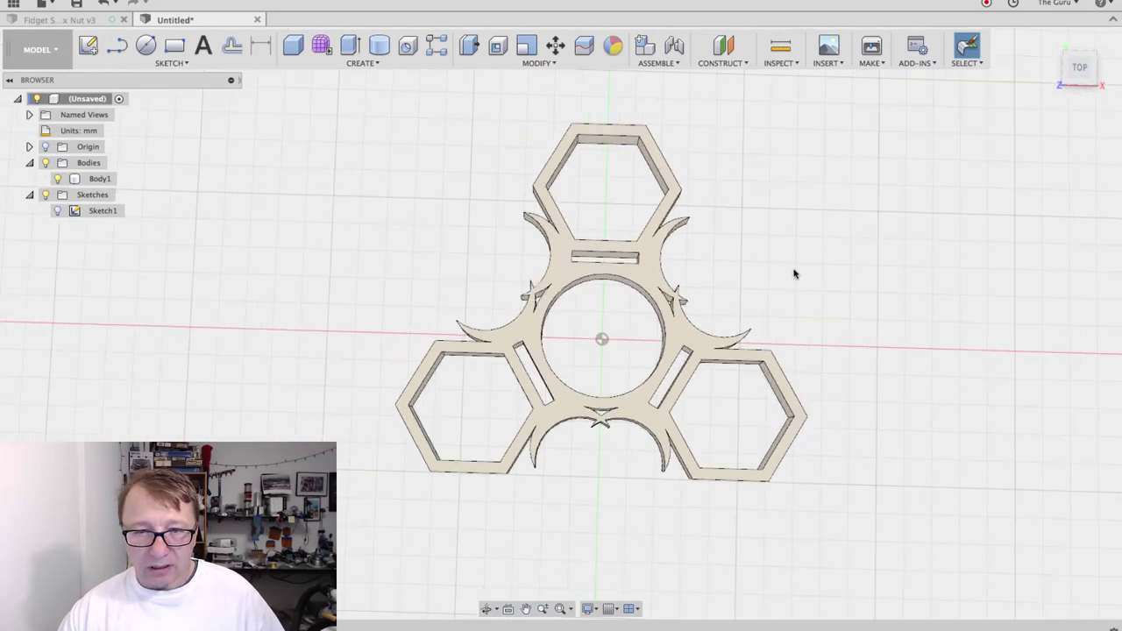
scroll(793, 277, "up", 2)
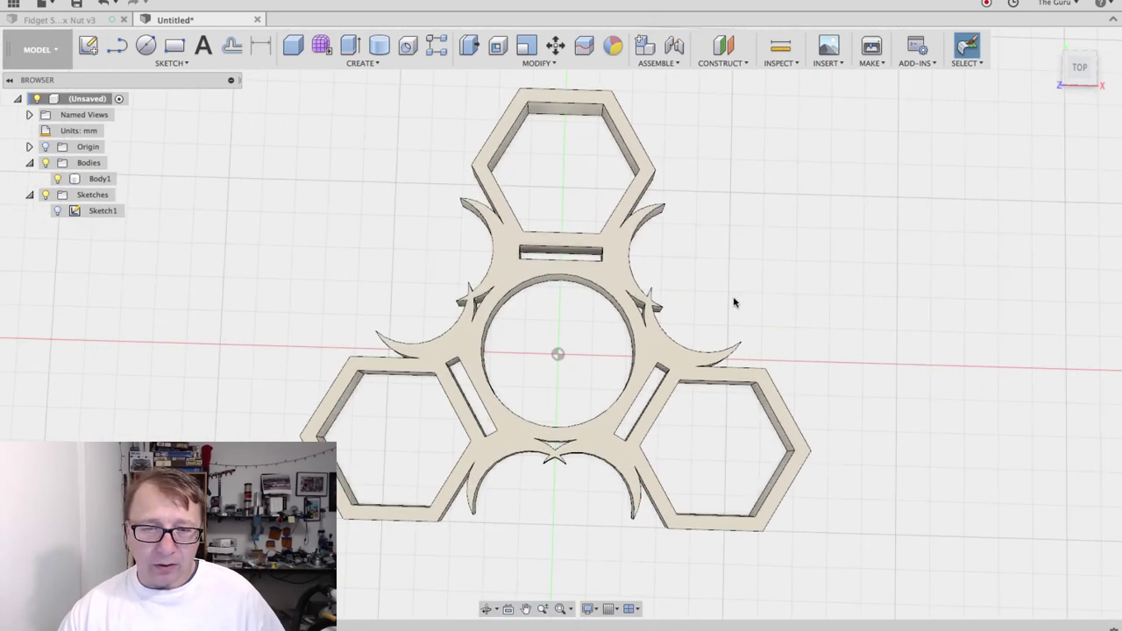
middle_click_drag(734, 303, 727, 289, "shift")
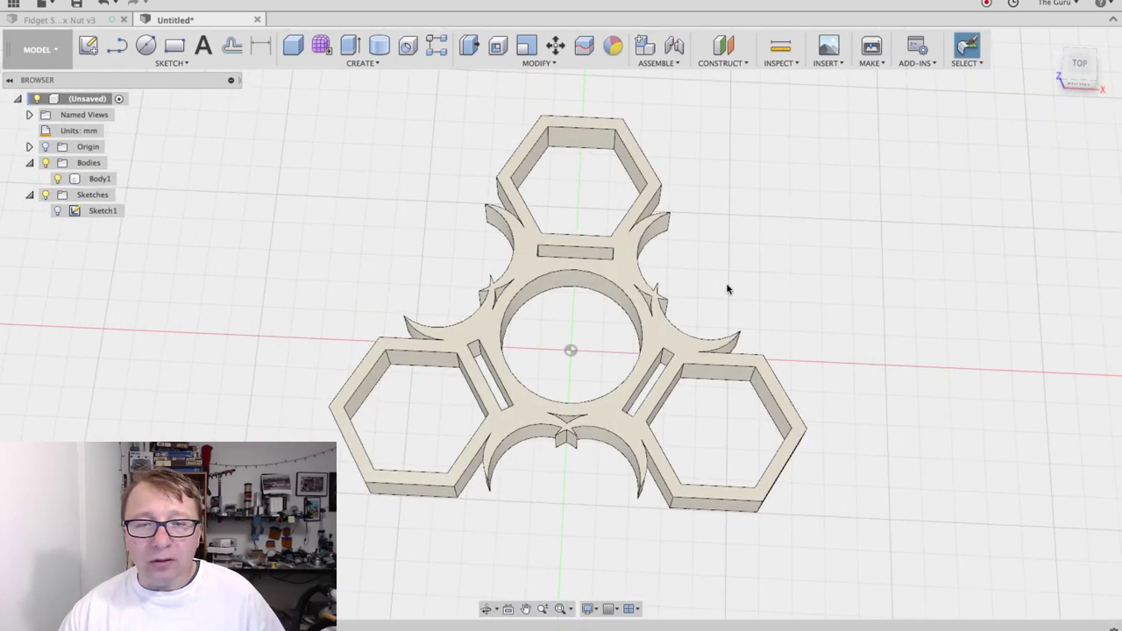
left_click(630, 225)
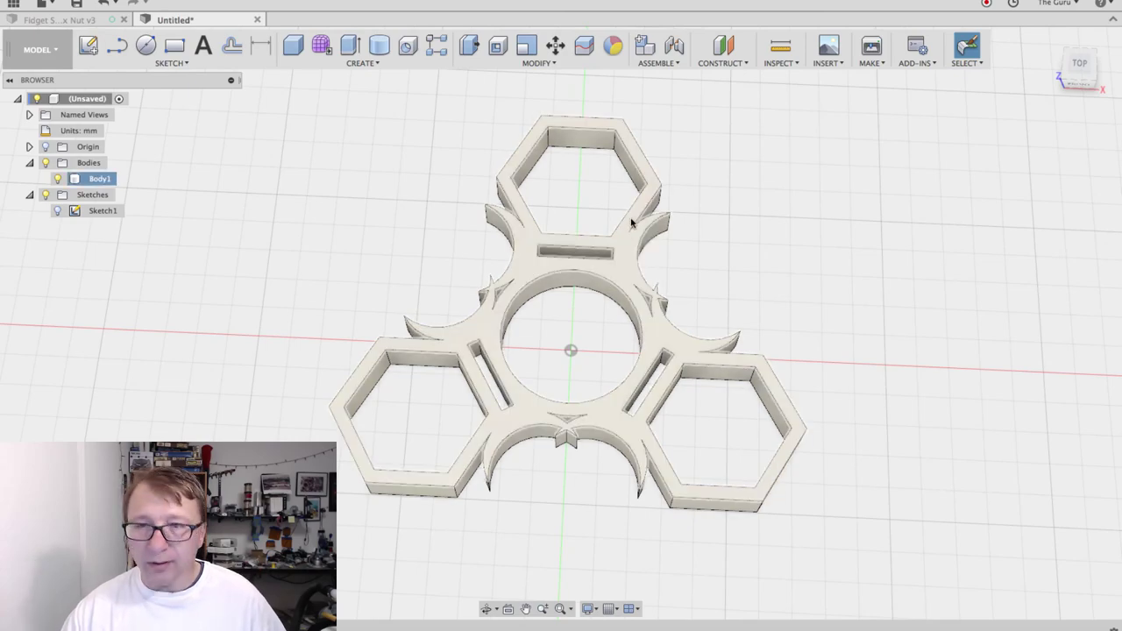
left_click(1031, 276)
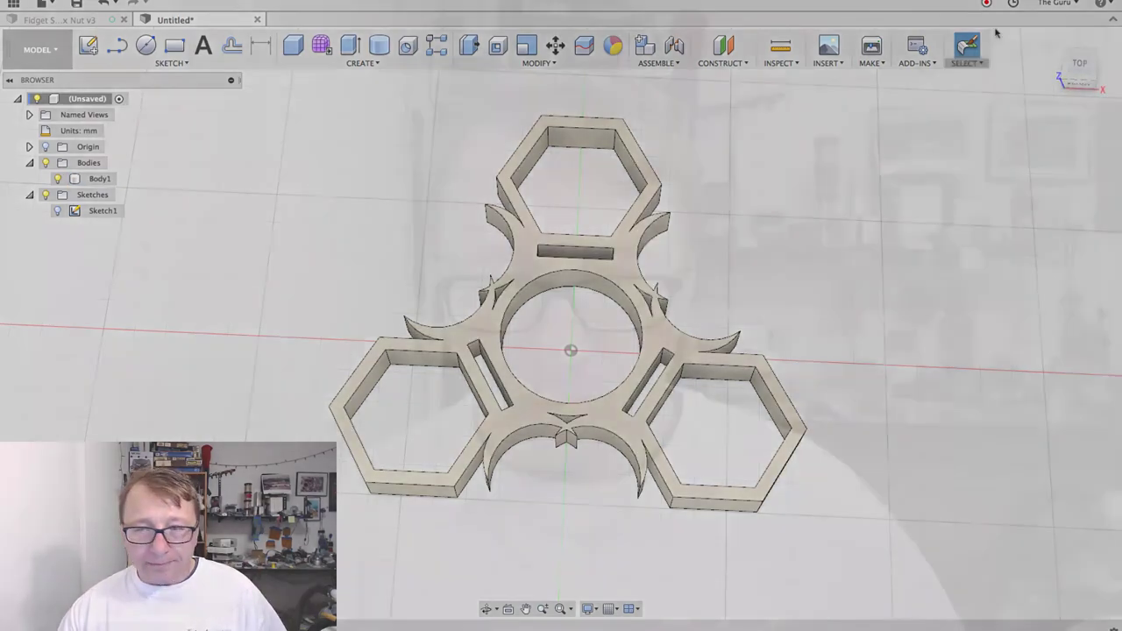